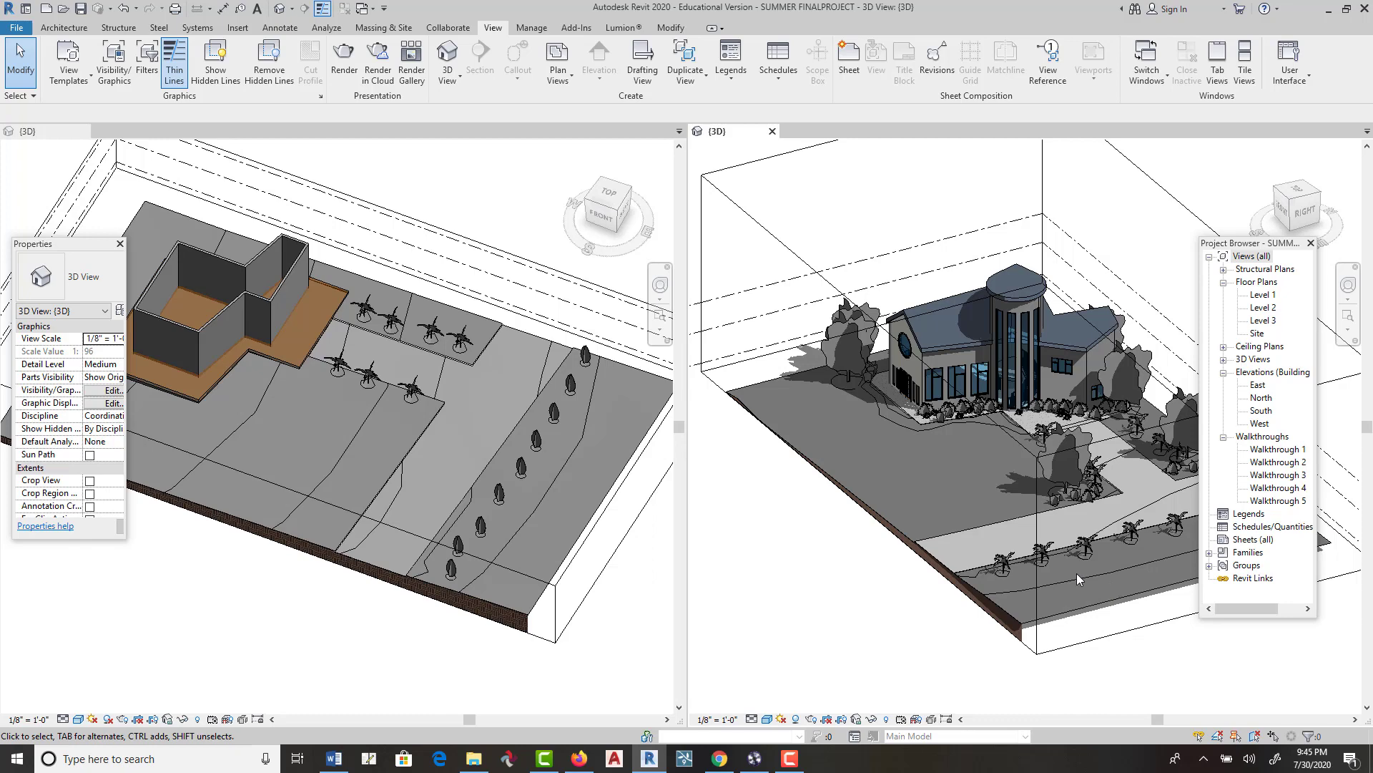
Step: Reposition the Properties and Project Browser palettes away from the two 3D models
{"action": "left_click", "coordinate": [1038, 569]}
{"action": "left_click_drag", "start_coordinate": [87, 246], "coordinate": [141, 441]}
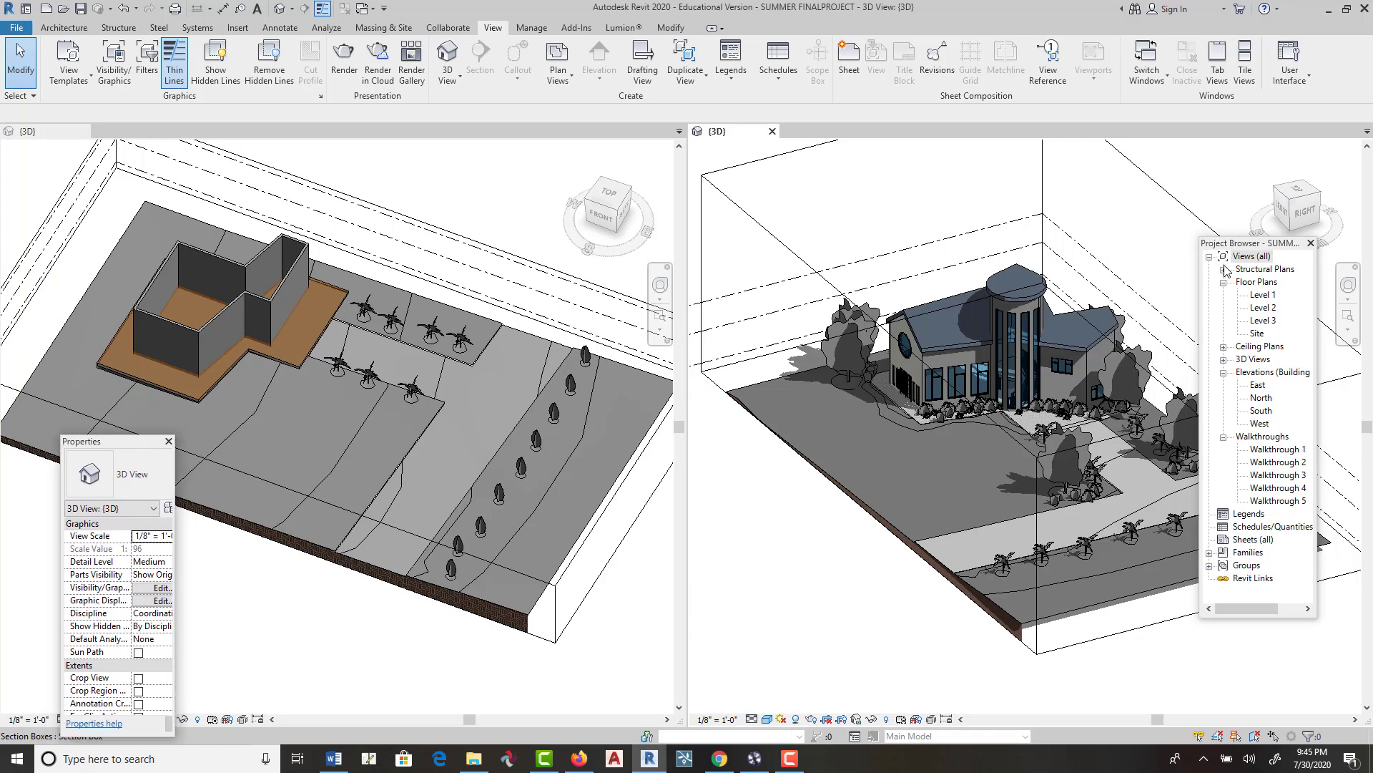
{"action": "left_click_drag", "start_coordinate": [1261, 245], "coordinate": [1312, 373]}
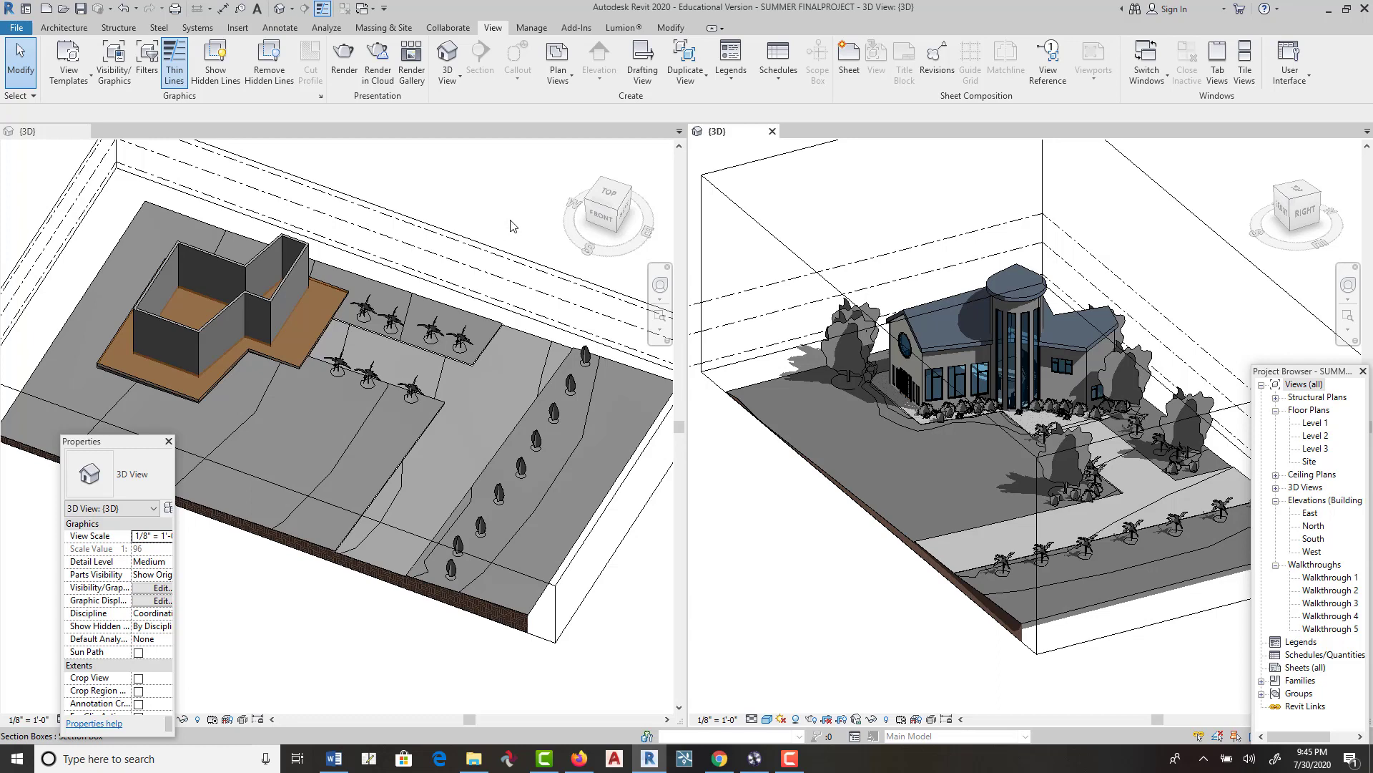
Step: Close the 3D view of the Final slab Summer 2020 project, keeping only the SUMMER FINALPROJECT 3D view
{"action": "left_click", "coordinate": [289, 369]}
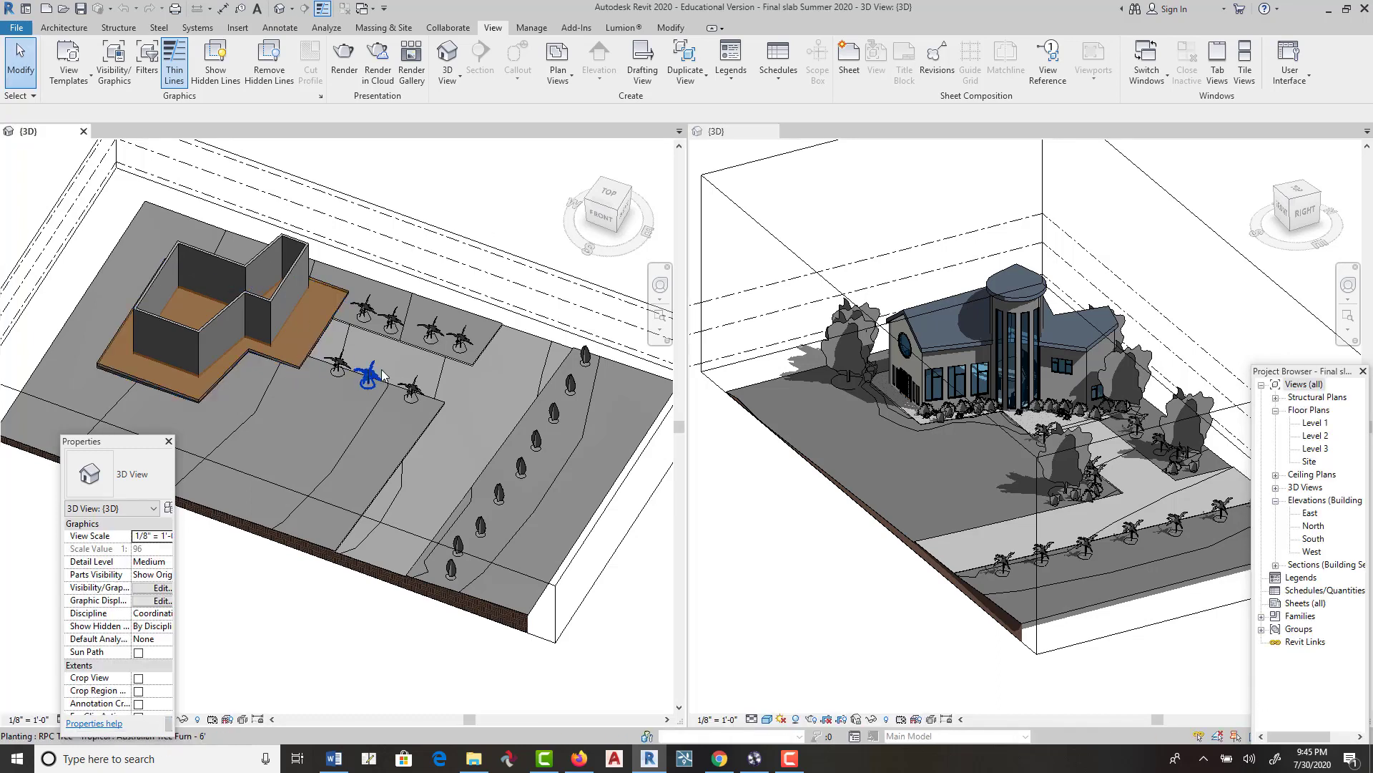
{"action": "middle_click_drag", "start_coordinate": [383, 375], "coordinate": [522, 493], "text": "shift"}
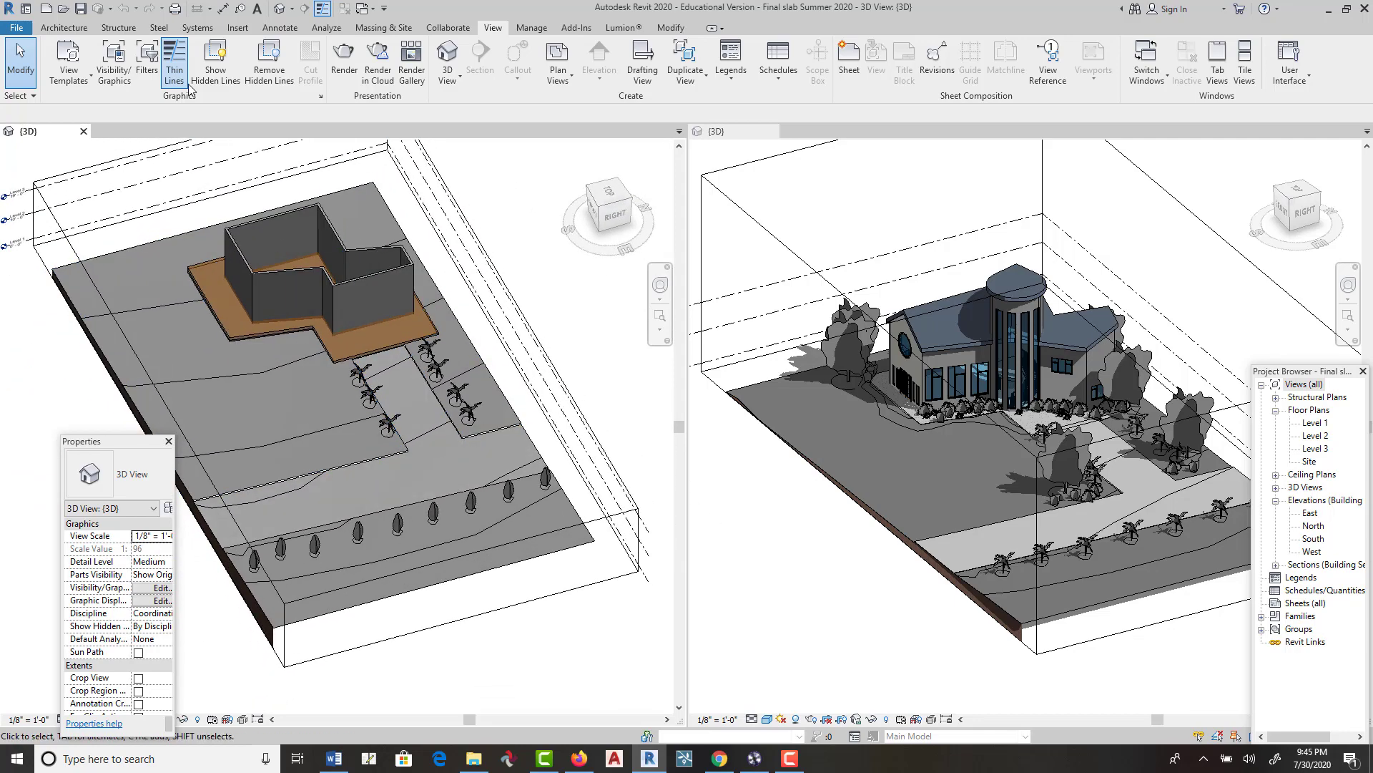
{"action": "left_click", "coordinate": [84, 132]}
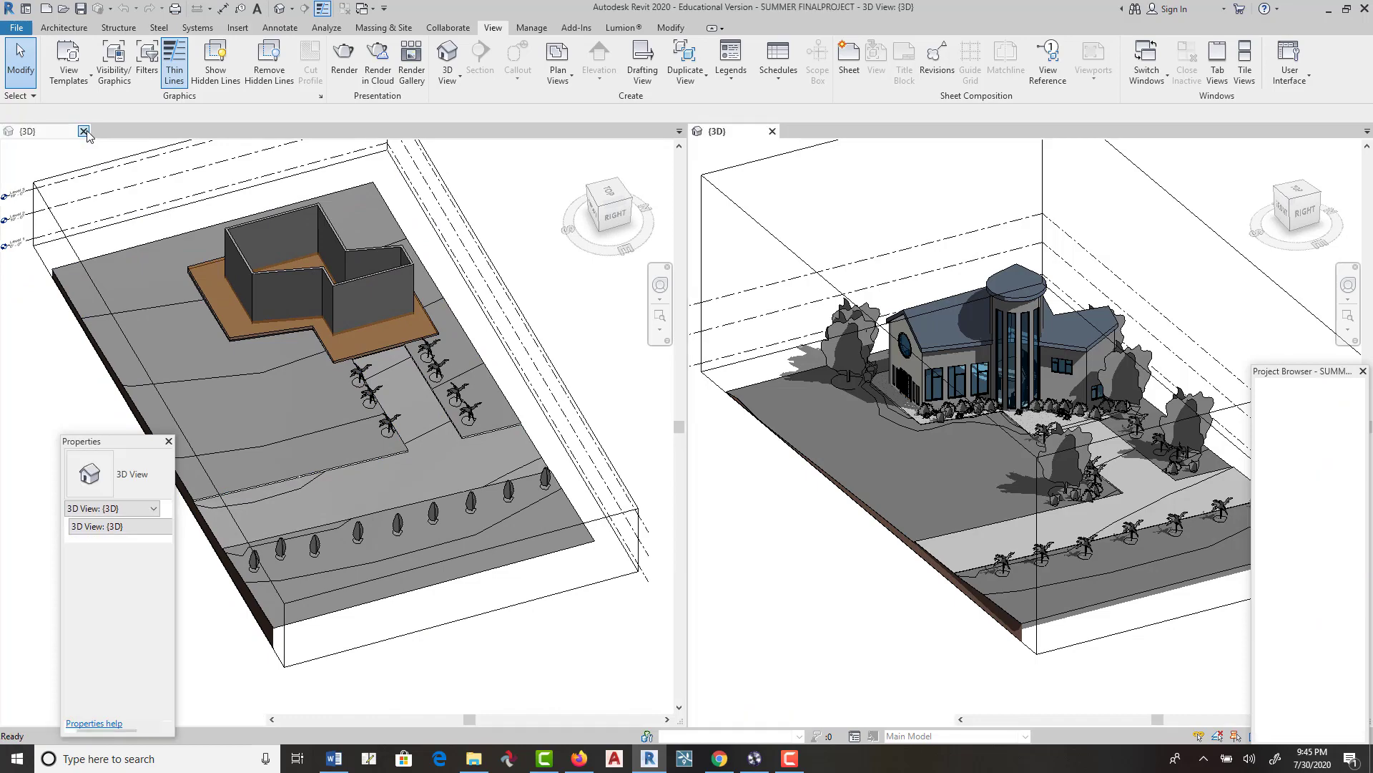
{"action": "scroll", "coordinate": [656, 356], "scroll_direction": "down", "scroll_amount": 2}
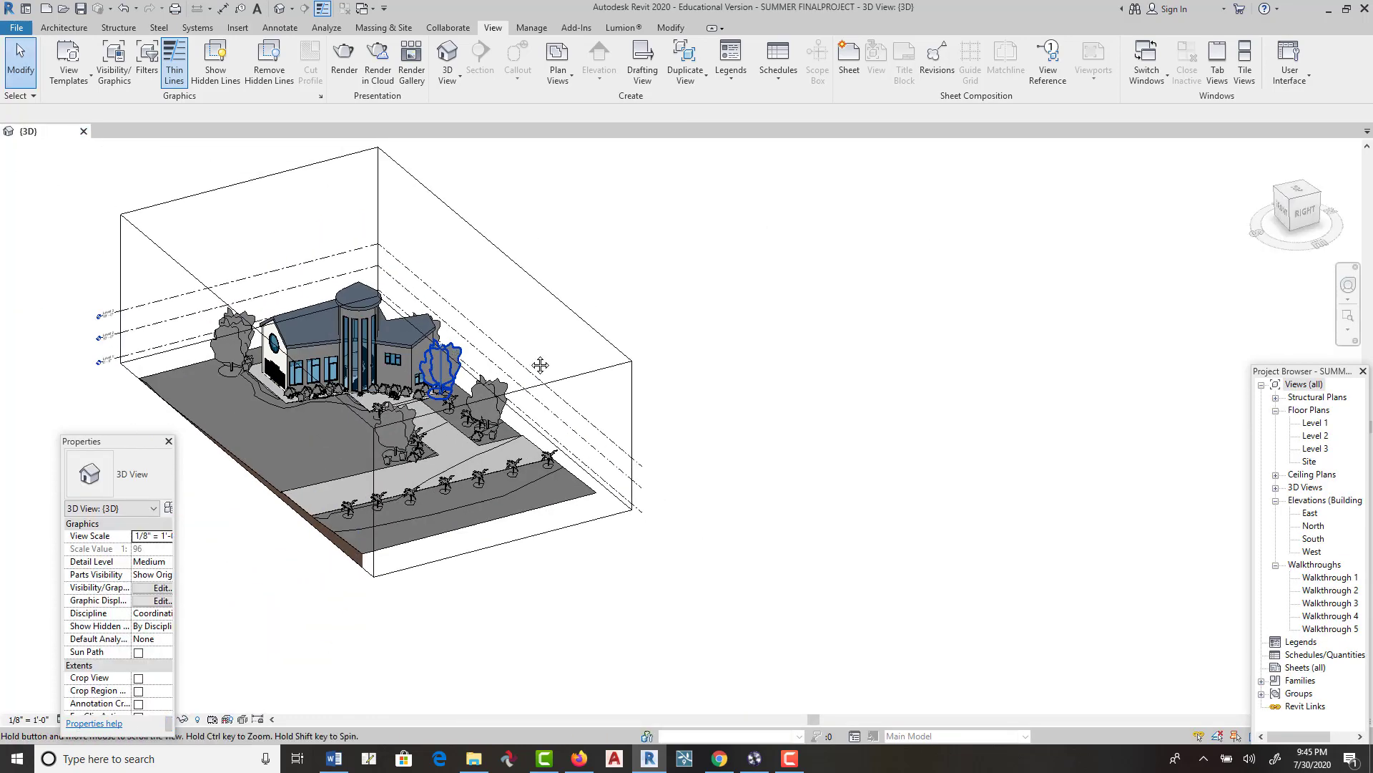
{"action": "scroll", "coordinate": [656, 356], "scroll_direction": "up", "scroll_amount": 3}
{"action": "middle_click_drag", "start_coordinate": [716, 354], "coordinate": [452, 360], "text": "shift"}
{"action": "middle_click_drag", "start_coordinate": [840, 376], "coordinate": [540, 385], "text": "shift"}
{"action": "middle_click_drag", "start_coordinate": [842, 402], "coordinate": [757, 398], "text": "shift"}
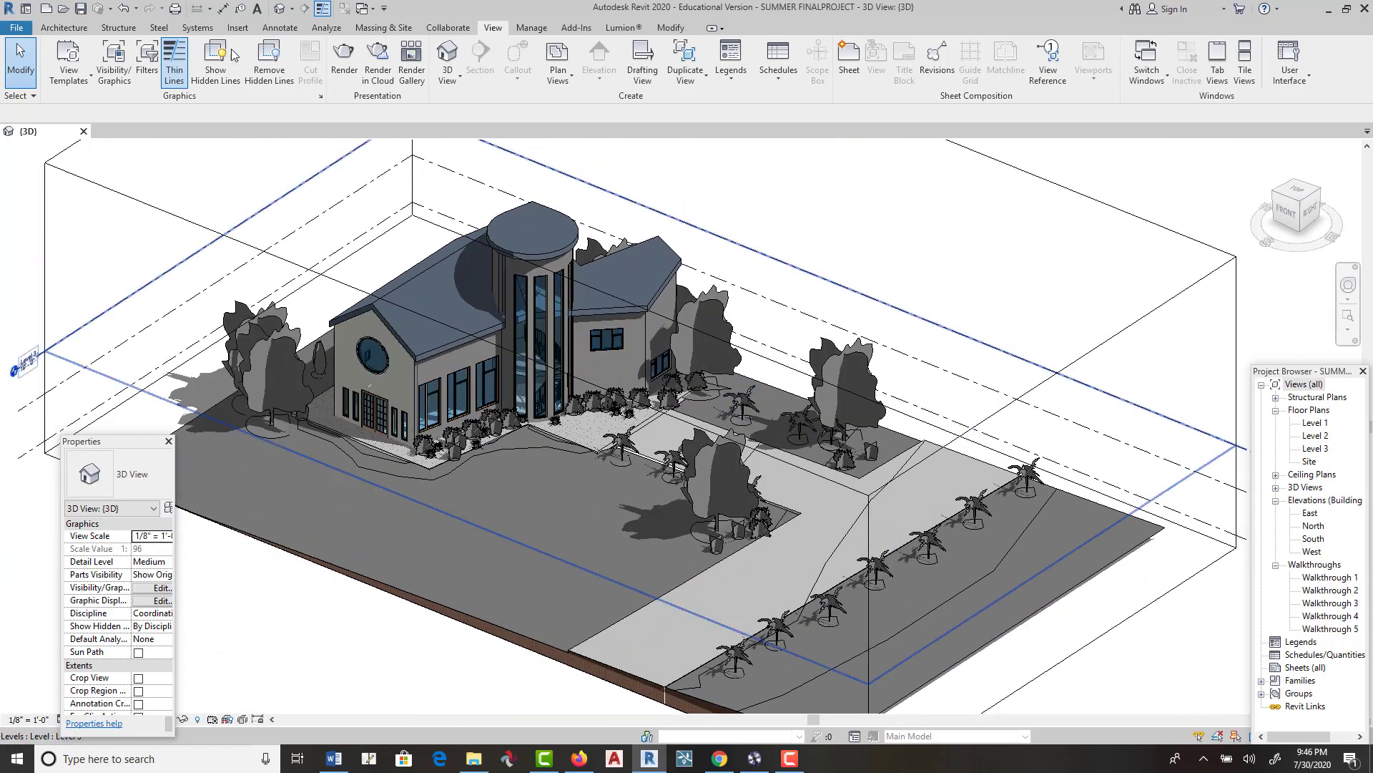
Step: Start an architectural wall and enlarge the Properties palette to review the available curtain wall types
{"action": "left_click", "coordinate": [62, 29]}
{"action": "left_click", "coordinate": [61, 74]}
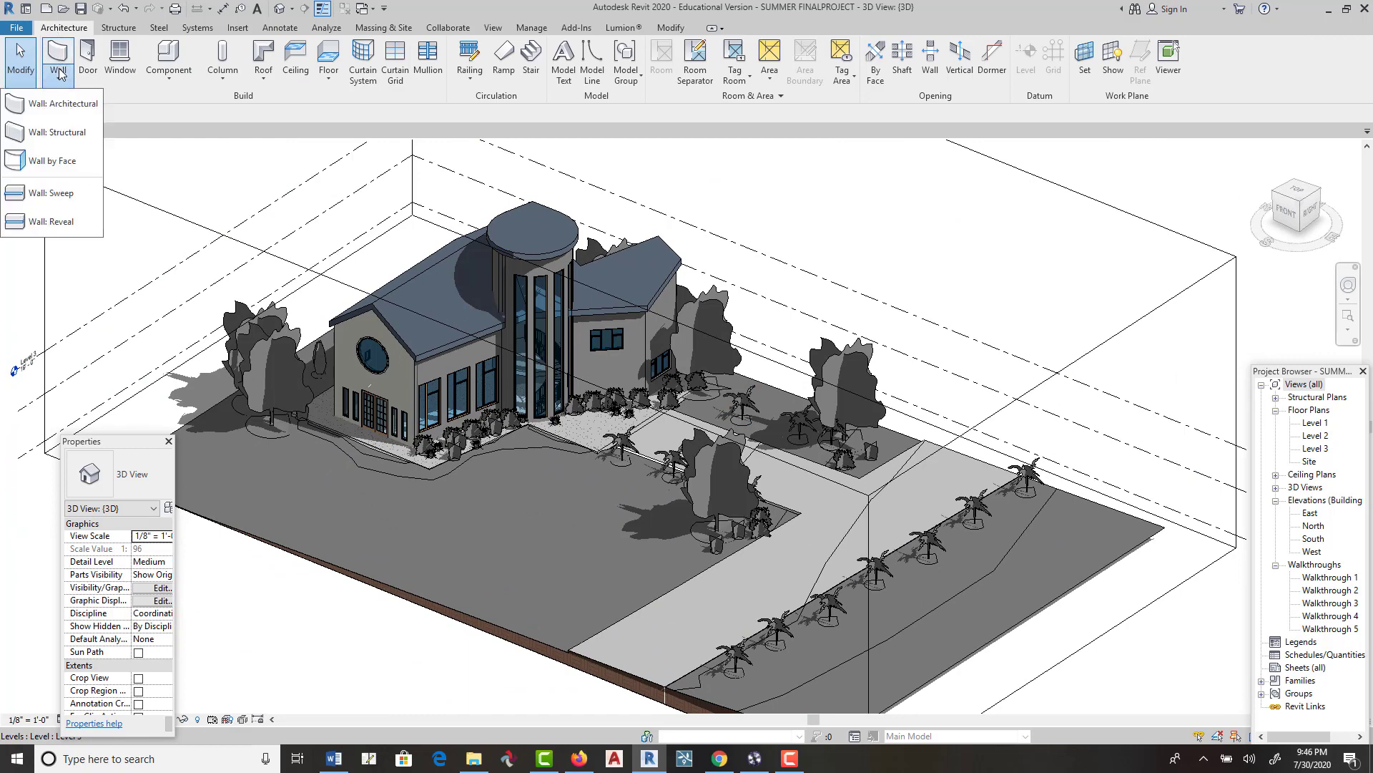
{"action": "left_click", "coordinate": [74, 107]}
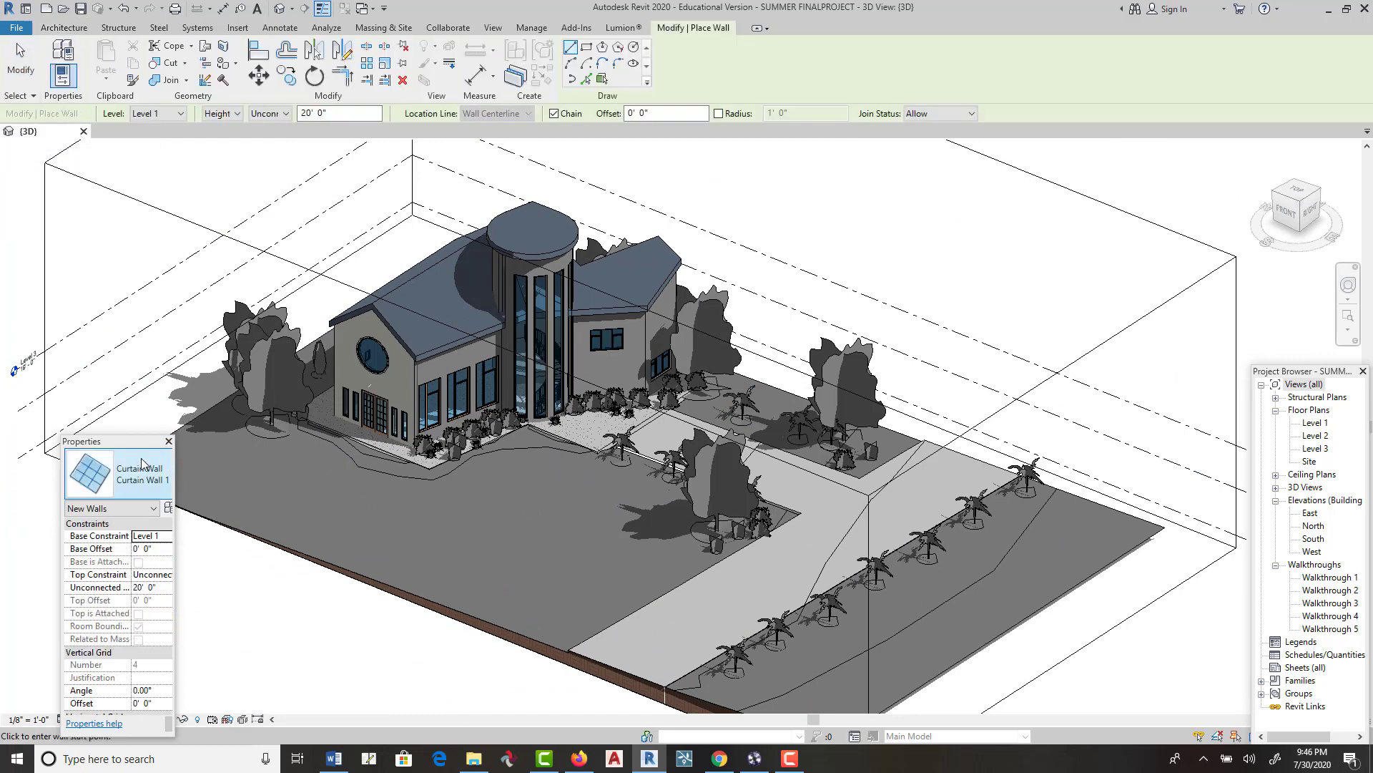
{"action": "left_click_drag", "start_coordinate": [138, 446], "coordinate": [128, 201]}
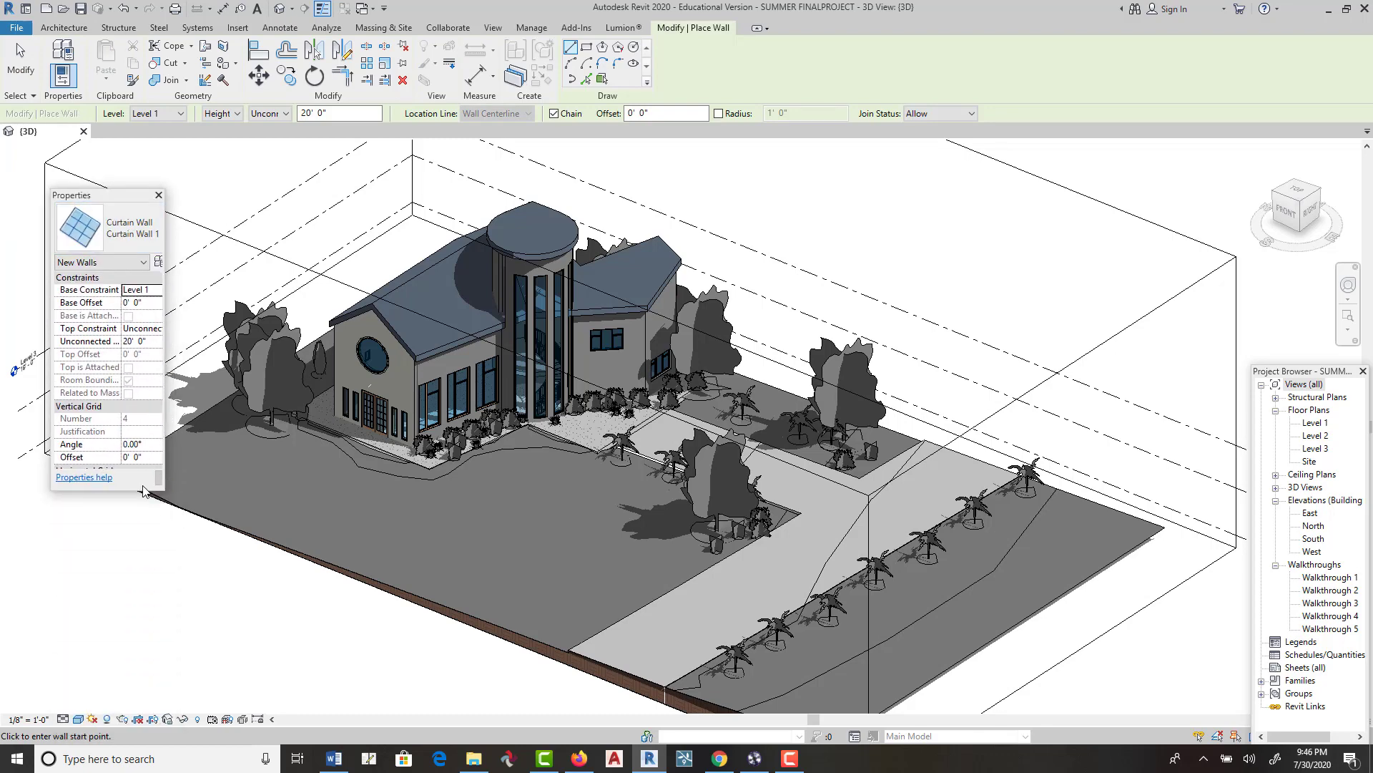
{"action": "left_click_drag", "start_coordinate": [160, 487], "coordinate": [259, 642]}
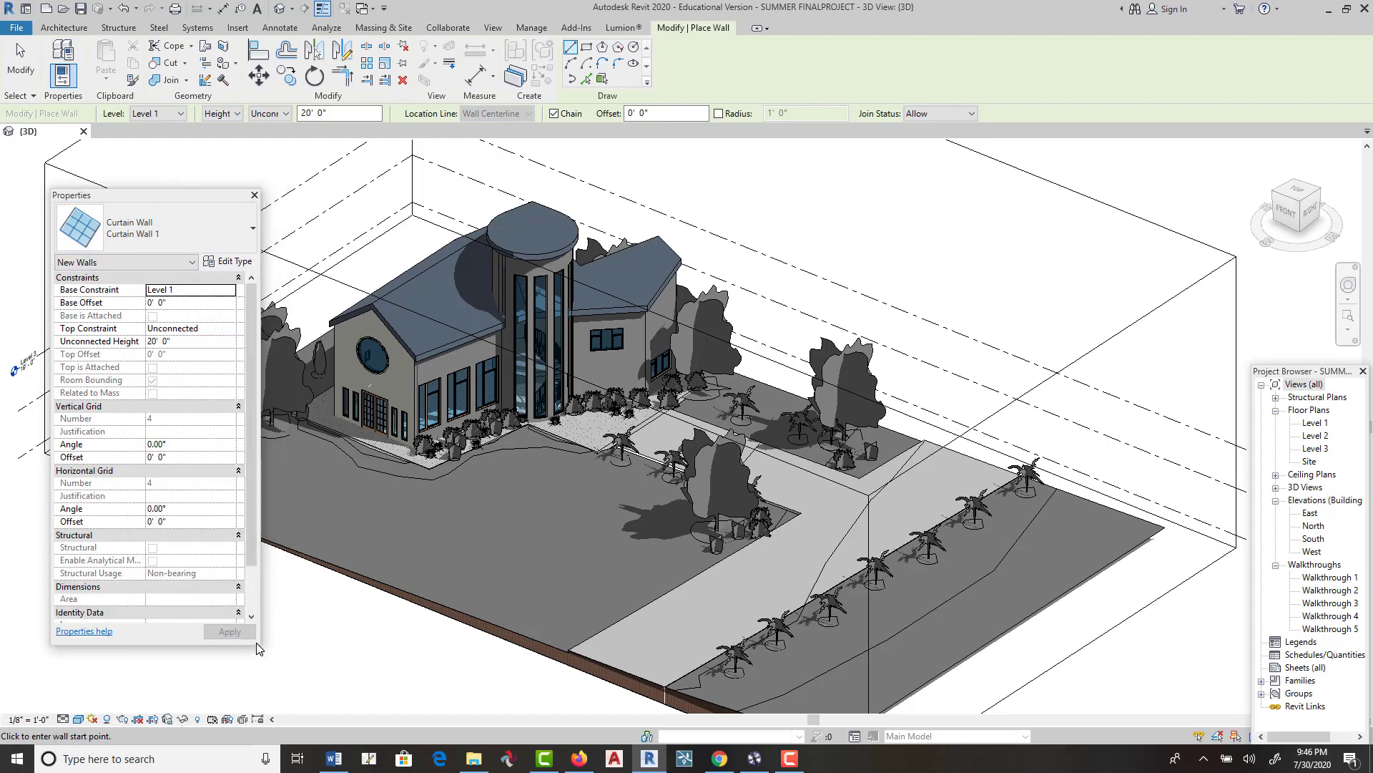
{"action": "left_click", "coordinate": [229, 236]}
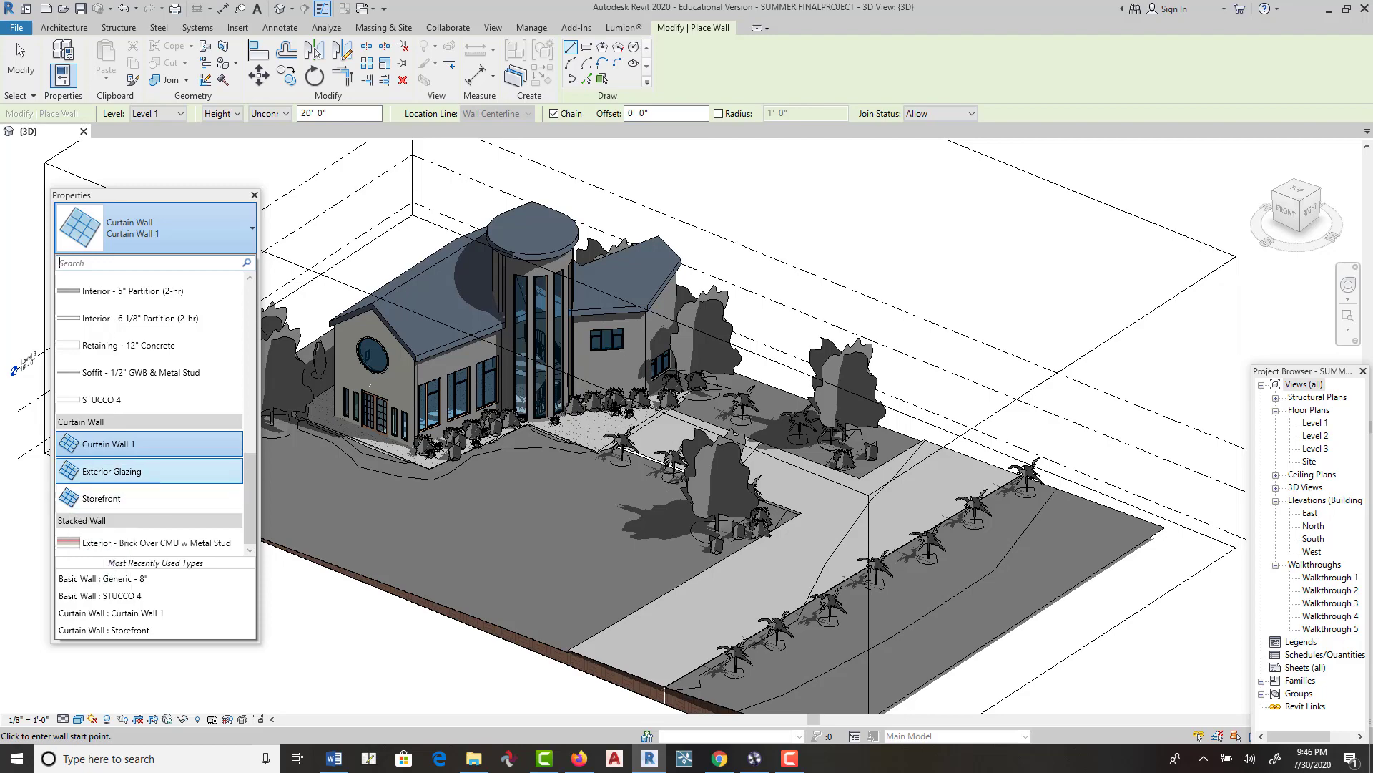
Step: Examine the building's glazed rear facade and the wall with scattered small windows from several angles
{"action": "middle_click_drag", "start_coordinate": [689, 367], "coordinate": [565, 418], "text": "shift"}
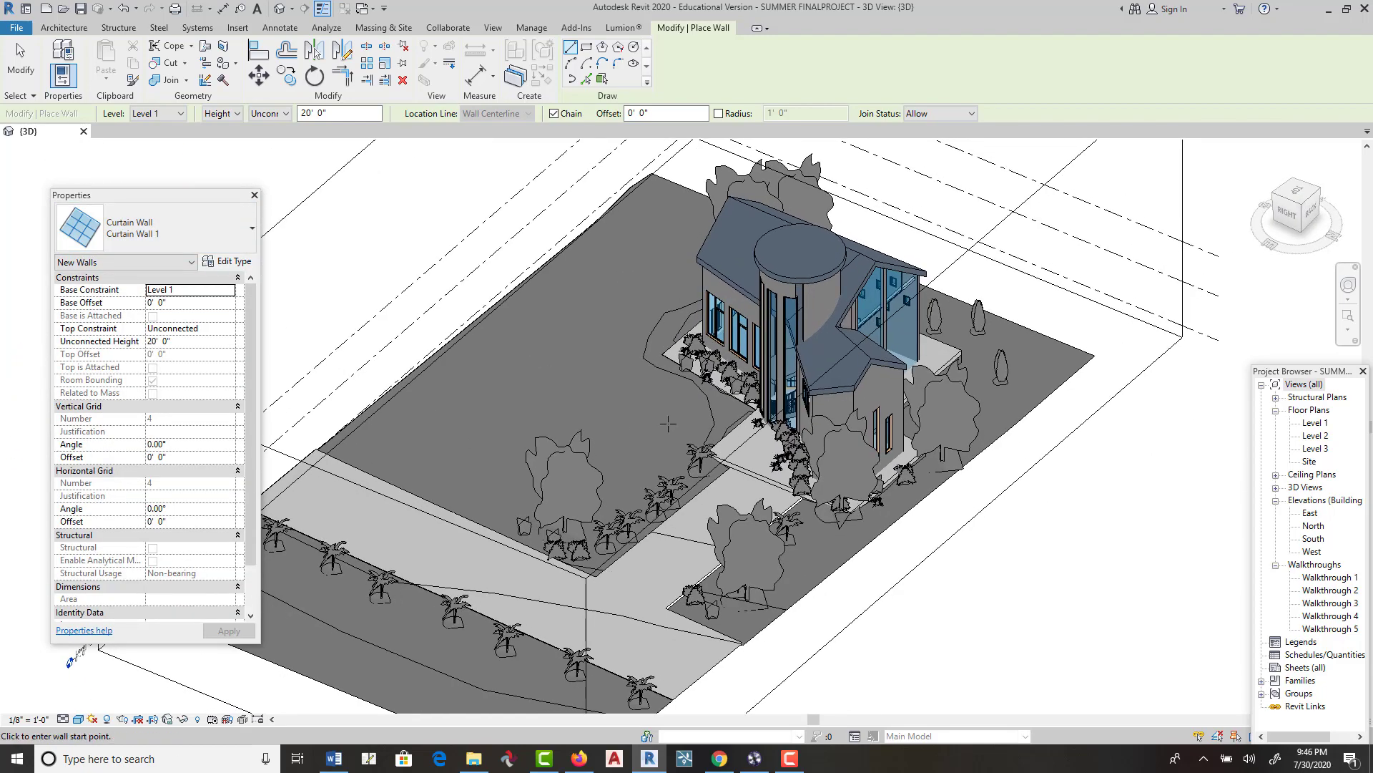
{"action": "middle_click_drag", "start_coordinate": [669, 422], "coordinate": [879, 505], "text": "shift"}
{"action": "scroll", "coordinate": [876, 502], "scroll_direction": "up", "scroll_amount": 2}
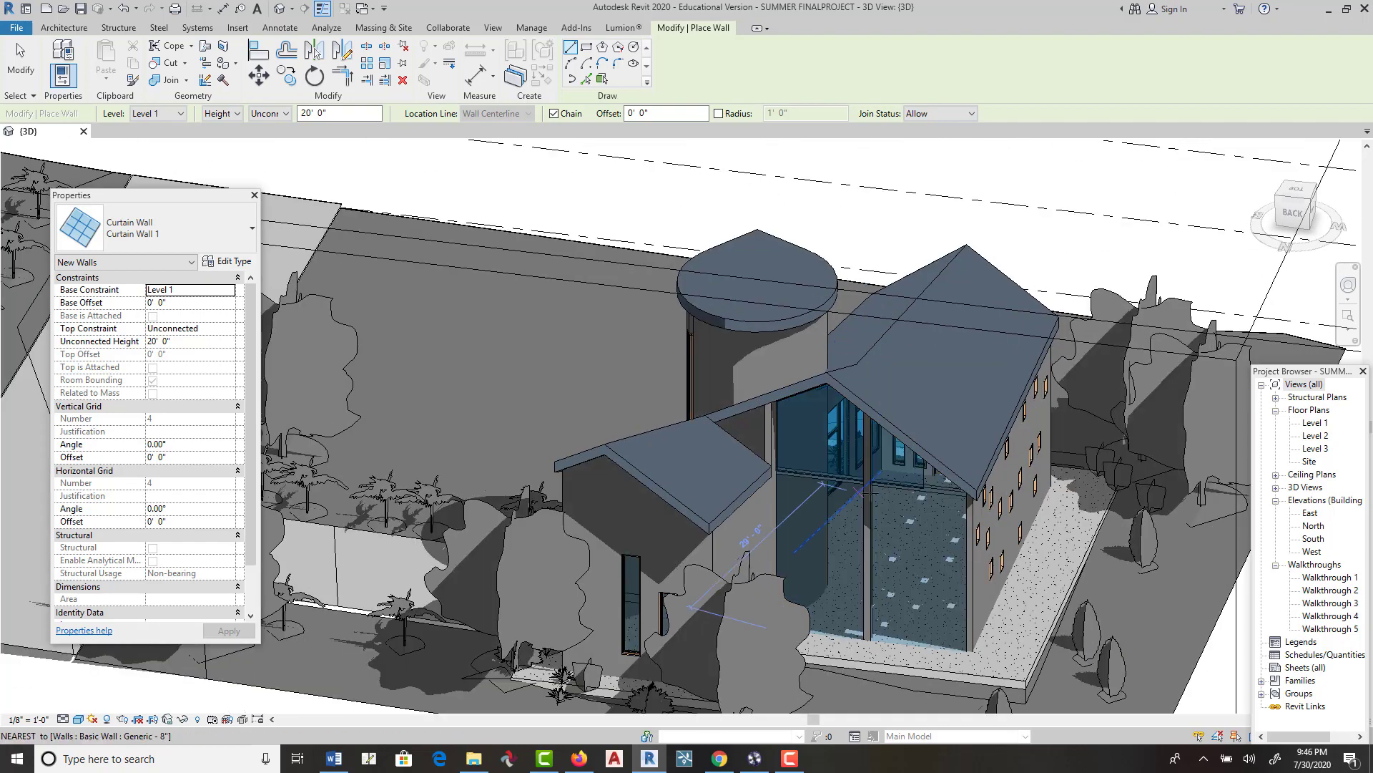
{"action": "scroll", "coordinate": [844, 494], "scroll_direction": "down", "scroll_amount": 4}
{"action": "scroll", "coordinate": [798, 485], "scroll_direction": "up", "scroll_amount": 2}
{"action": "middle_click_drag", "start_coordinate": [797, 485], "coordinate": [733, 624], "text": "shift"}
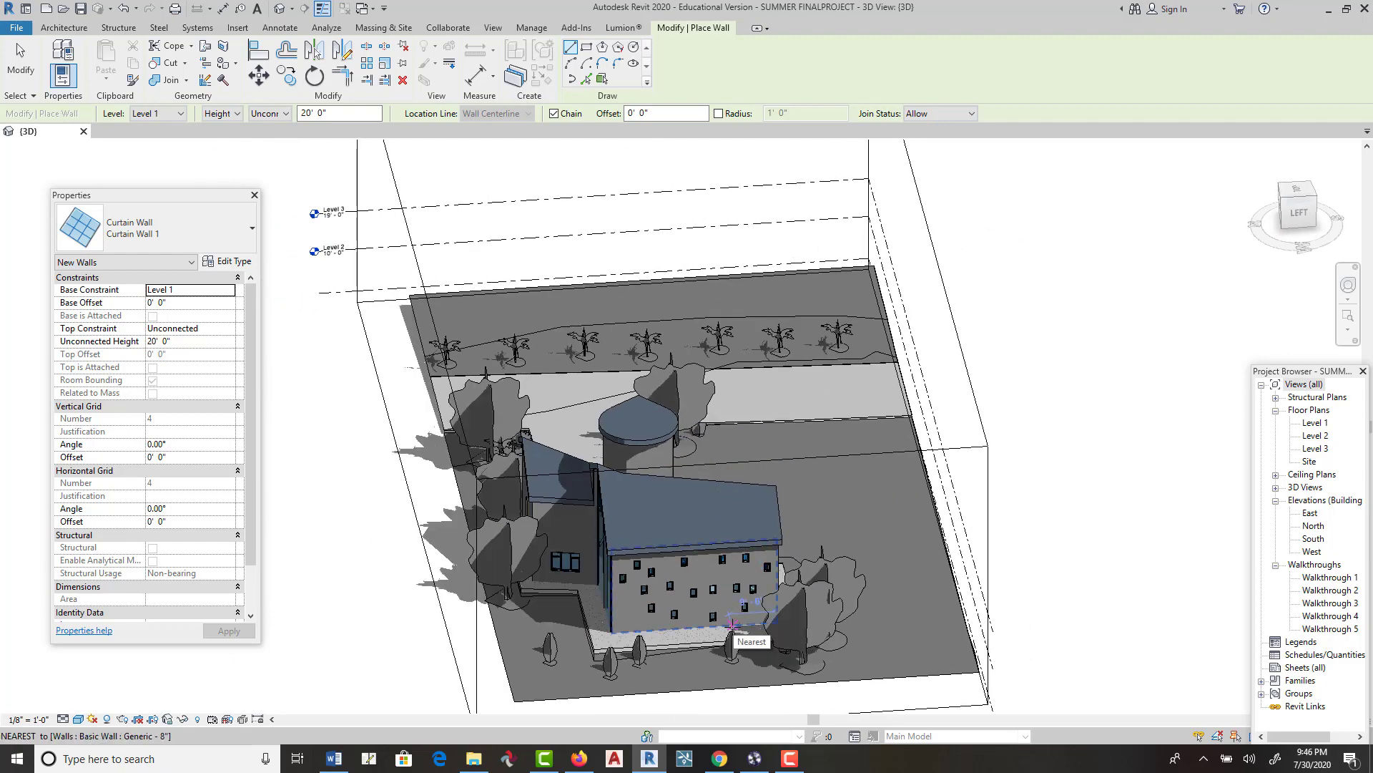
{"action": "middle_click_drag", "start_coordinate": [710, 624], "coordinate": [665, 563], "text": "shift"}
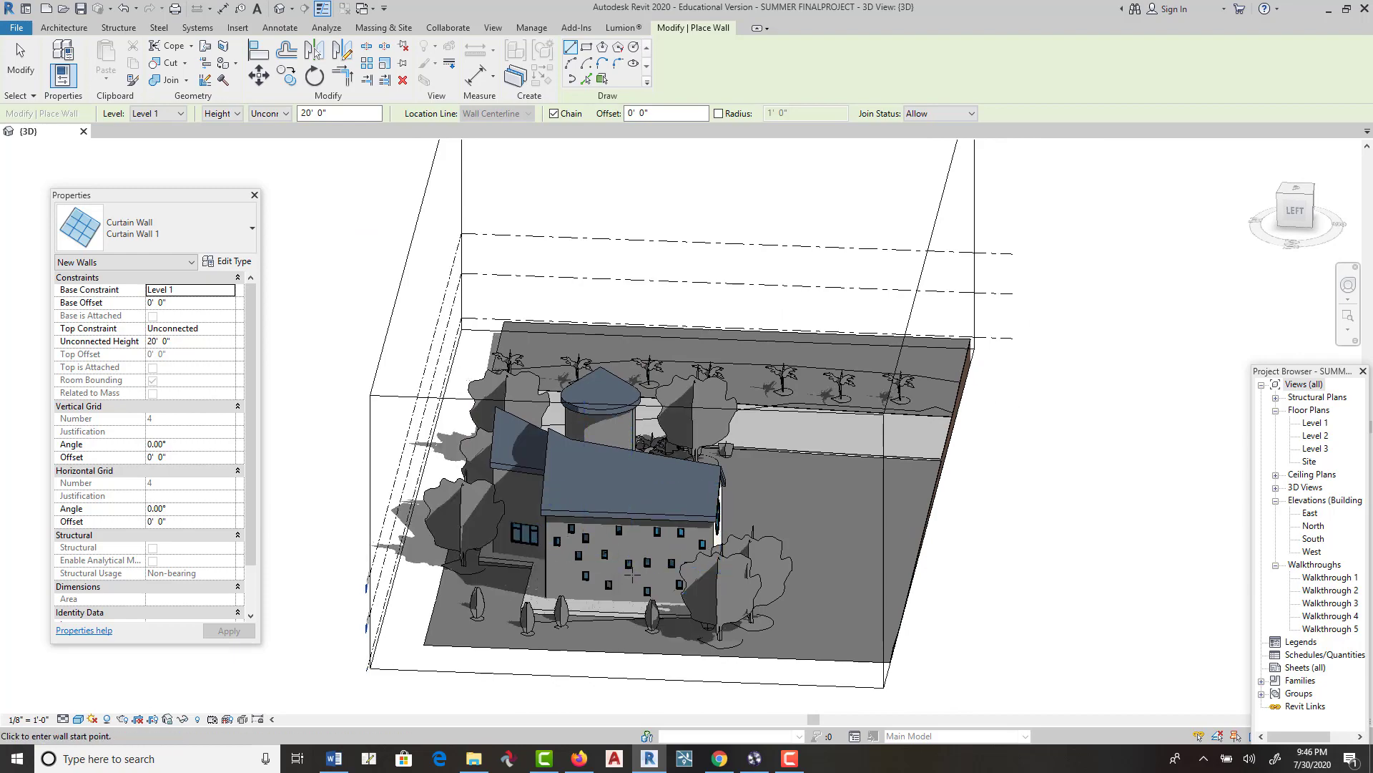
{"action": "scroll", "coordinate": [669, 551], "scroll_direction": "up", "scroll_amount": 4}
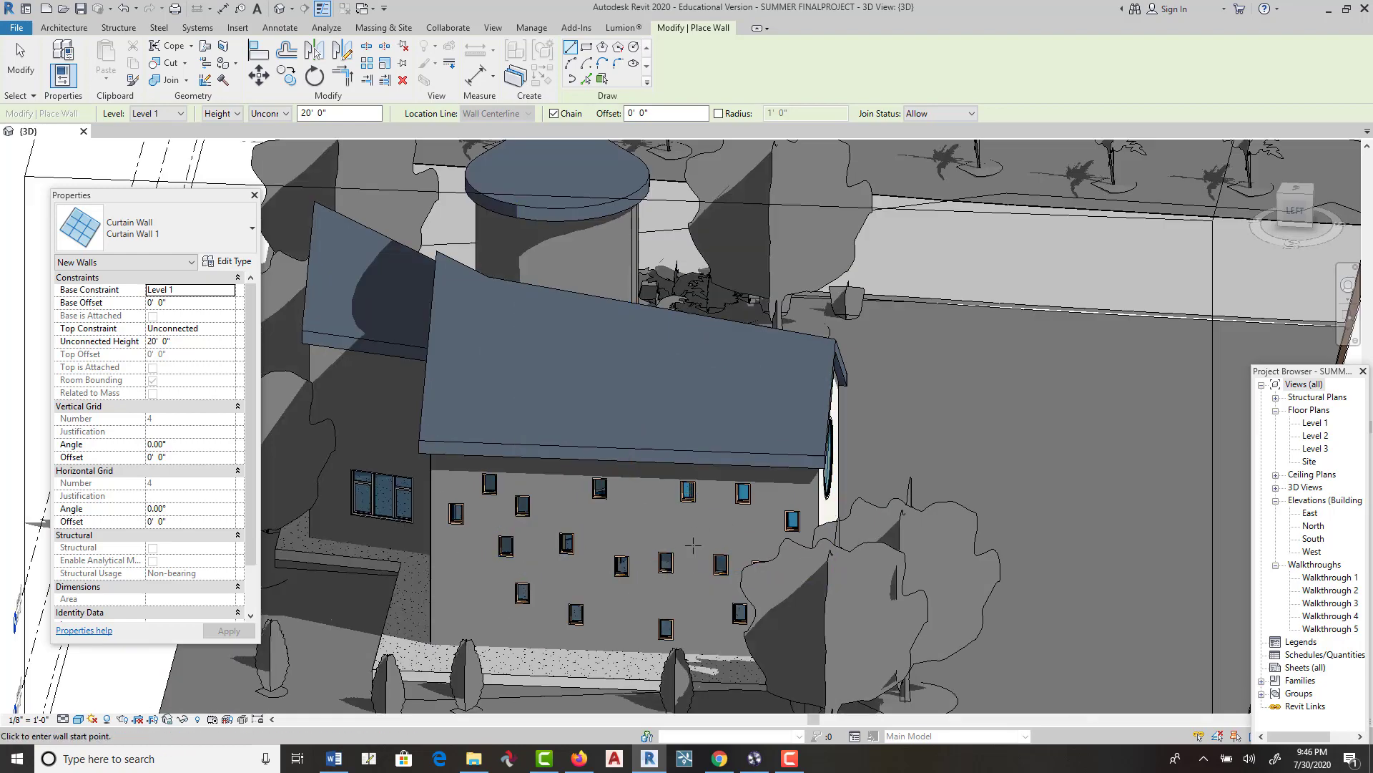
{"action": "middle_click_drag", "start_coordinate": [693, 545], "coordinate": [839, 542], "text": "shift"}
{"action": "middle_click_drag", "start_coordinate": [927, 521], "coordinate": [727, 605]}
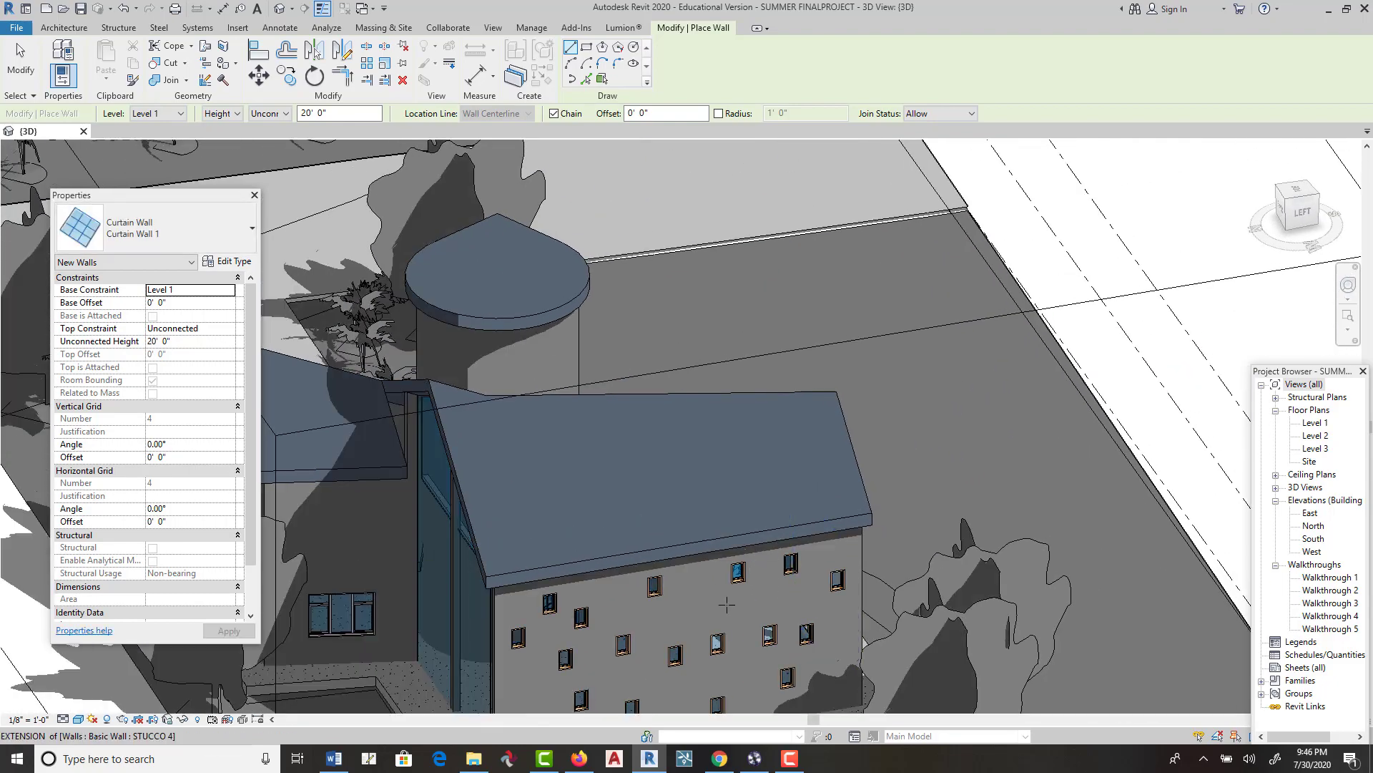
Step: Leave the wall command and open the Site floor plan with the whole site in view
{"action": "left_click", "coordinate": [1314, 462]}
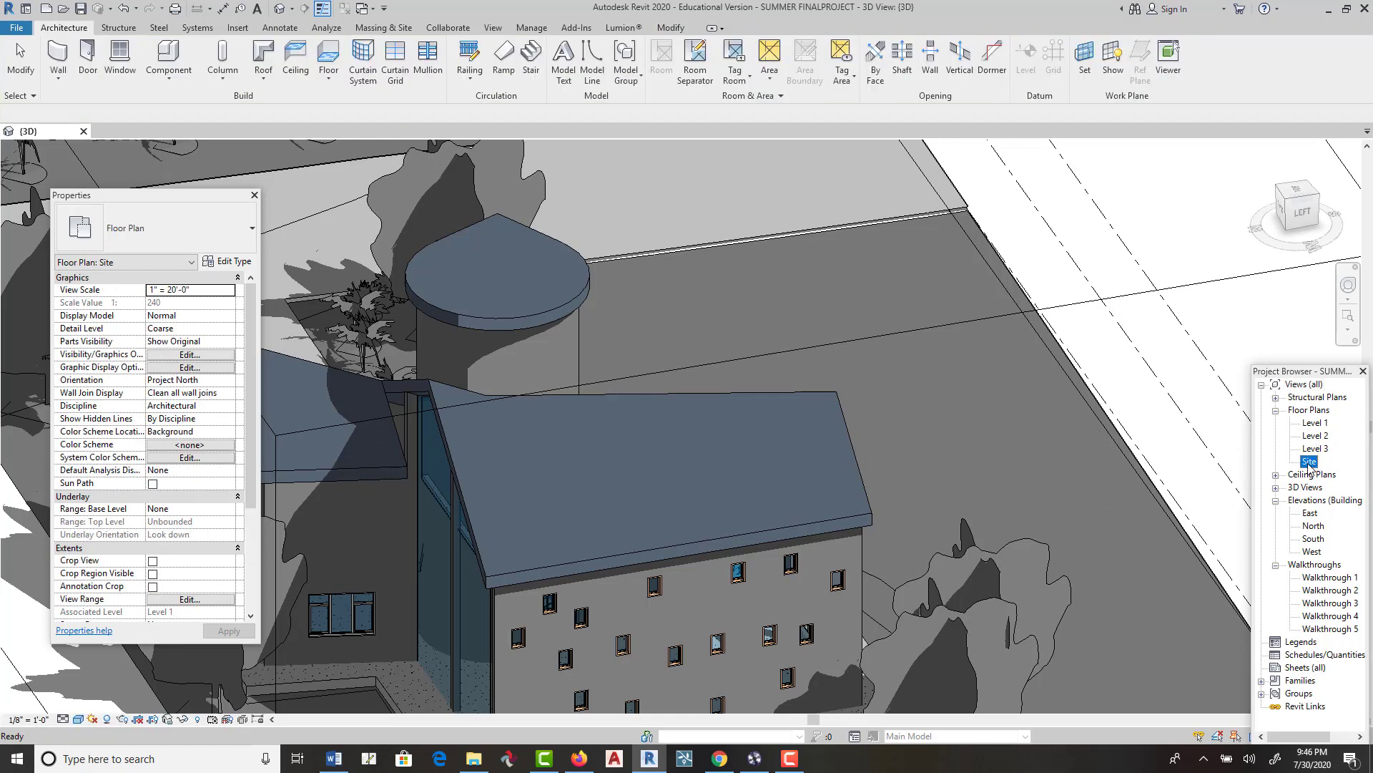
{"action": "double_click", "coordinate": [1309, 461]}
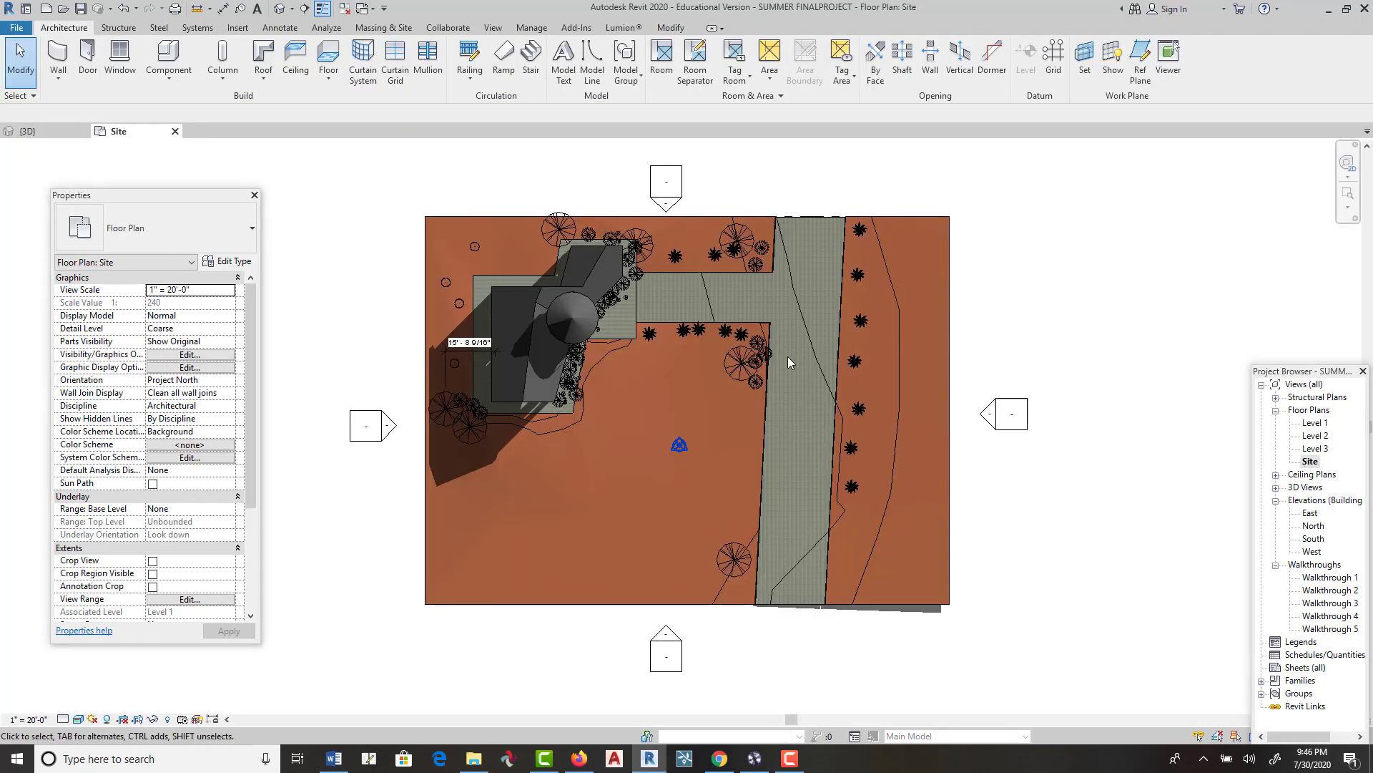
{"action": "middle_click_drag", "start_coordinate": [790, 362], "coordinate": [763, 432]}
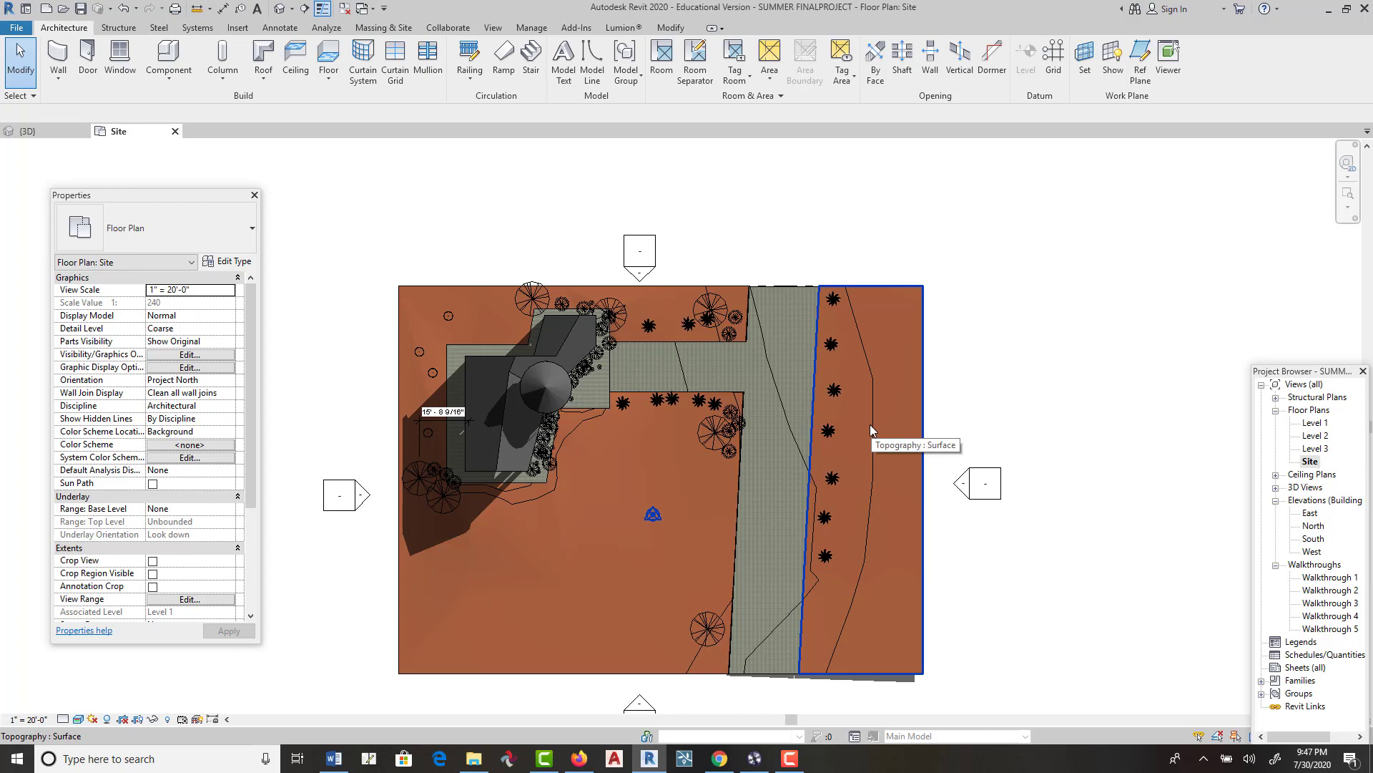
{"action": "scroll", "coordinate": [693, 432], "scroll_direction": "up", "scroll_amount": 2}
{"action": "middle_click_drag", "start_coordinate": [693, 432], "coordinate": [771, 369]}
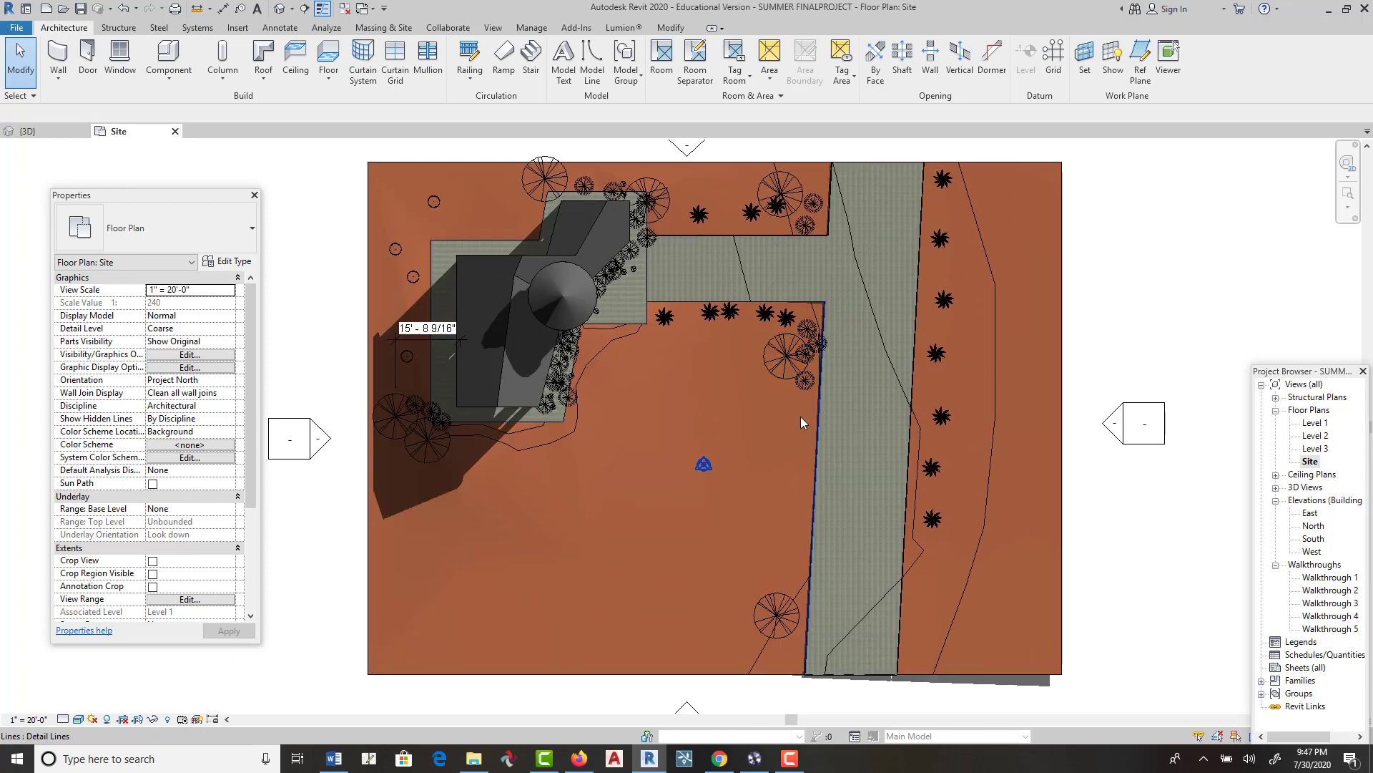
{"action": "middle_click_drag", "start_coordinate": [807, 412], "coordinate": [776, 444]}
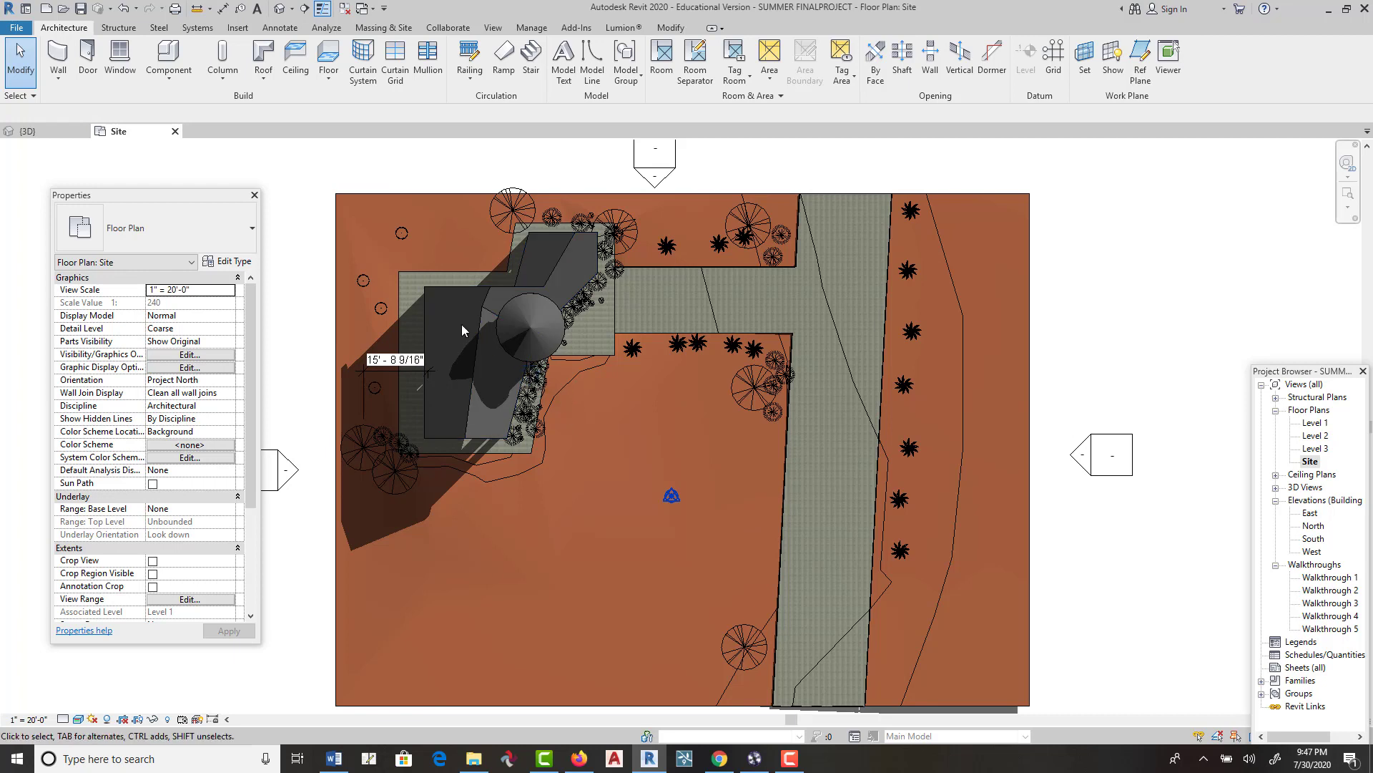
Step: Start a camera with Perspective turned off, and restart the Camera tool with Perspective enabled
{"action": "left_click", "coordinate": [294, 9]}
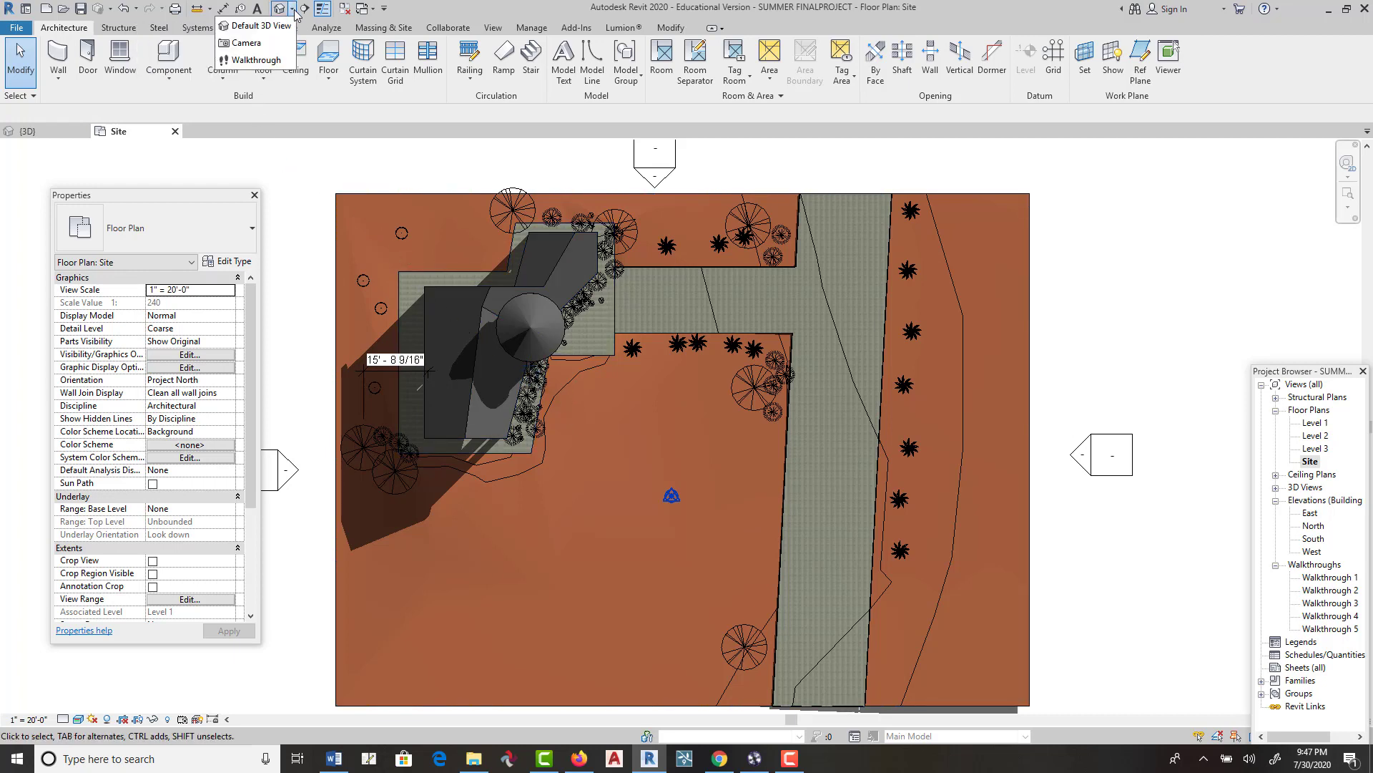
{"action": "left_click", "coordinate": [246, 42]}
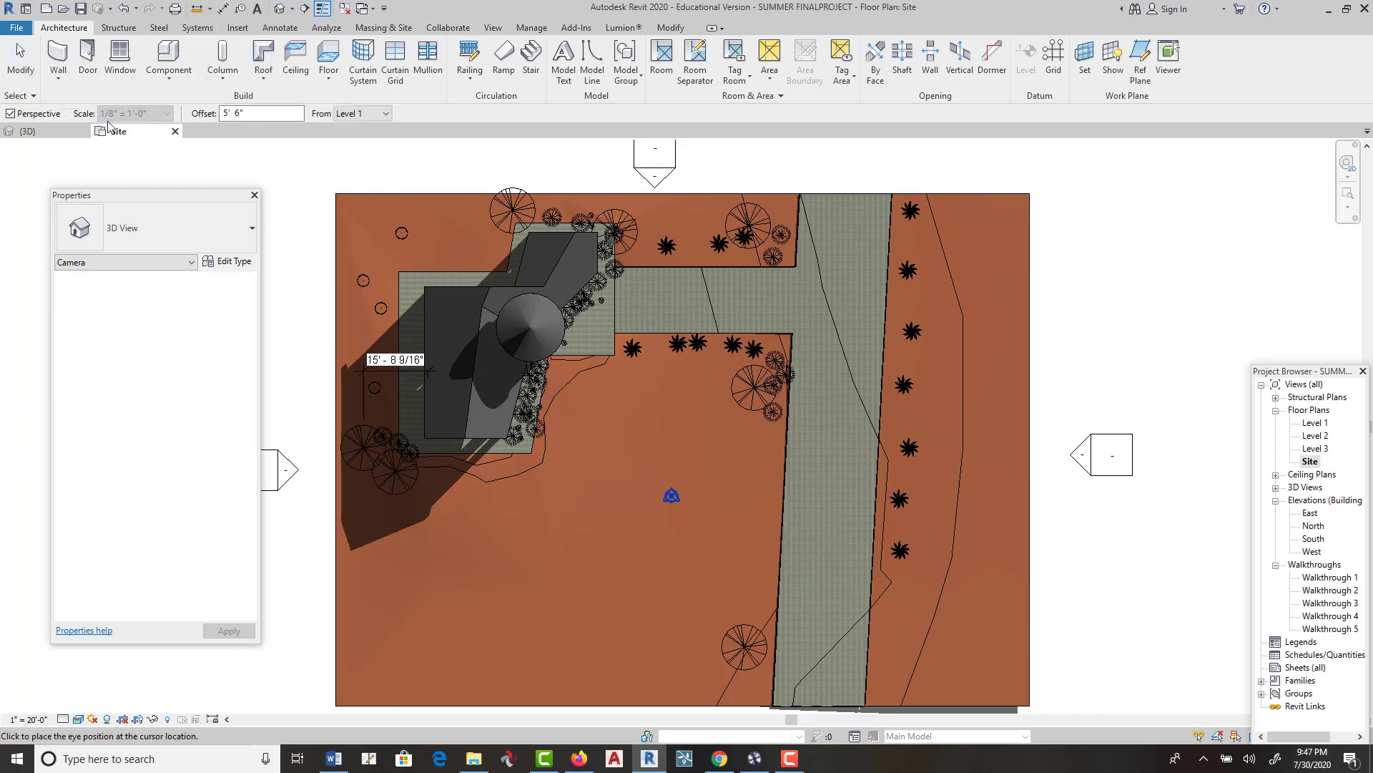
{"action": "left_click", "coordinate": [10, 113]}
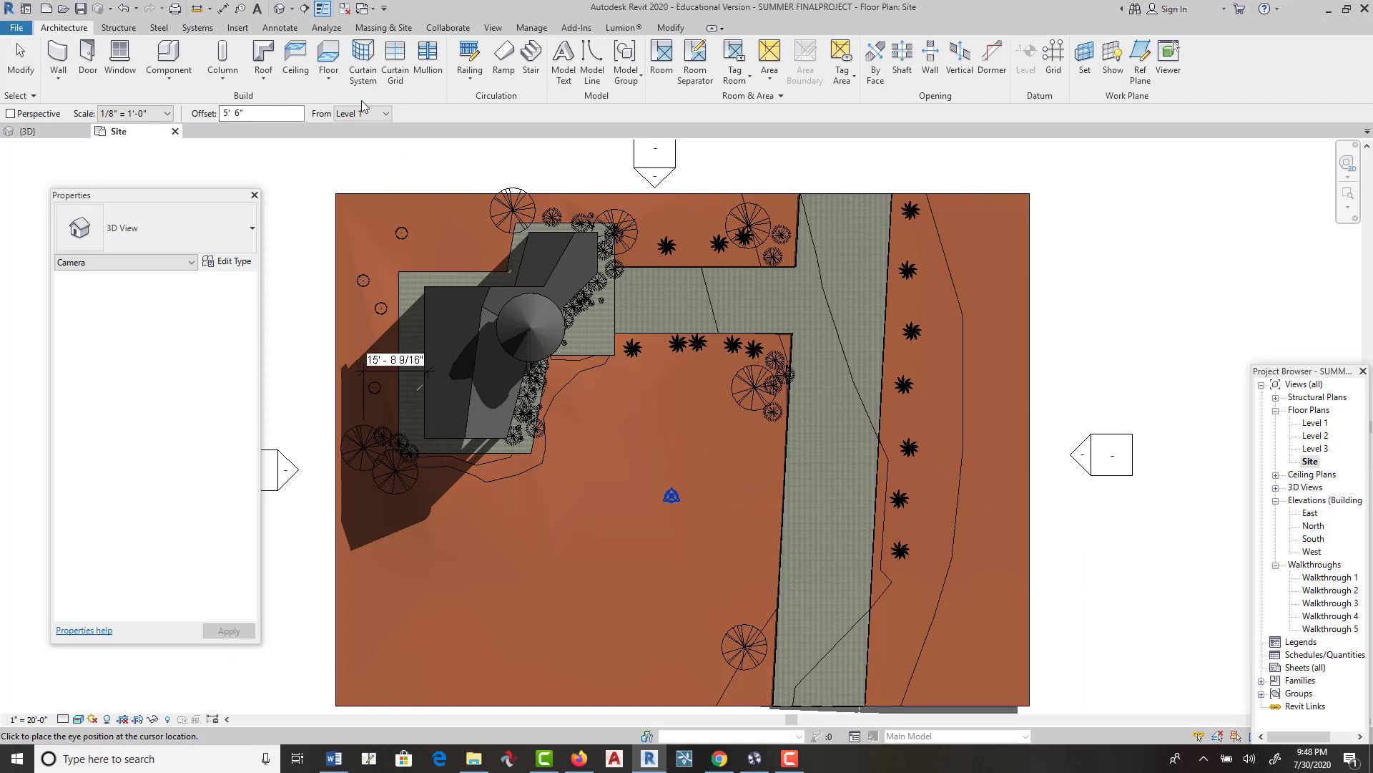
{"action": "left_click", "coordinate": [293, 10]}
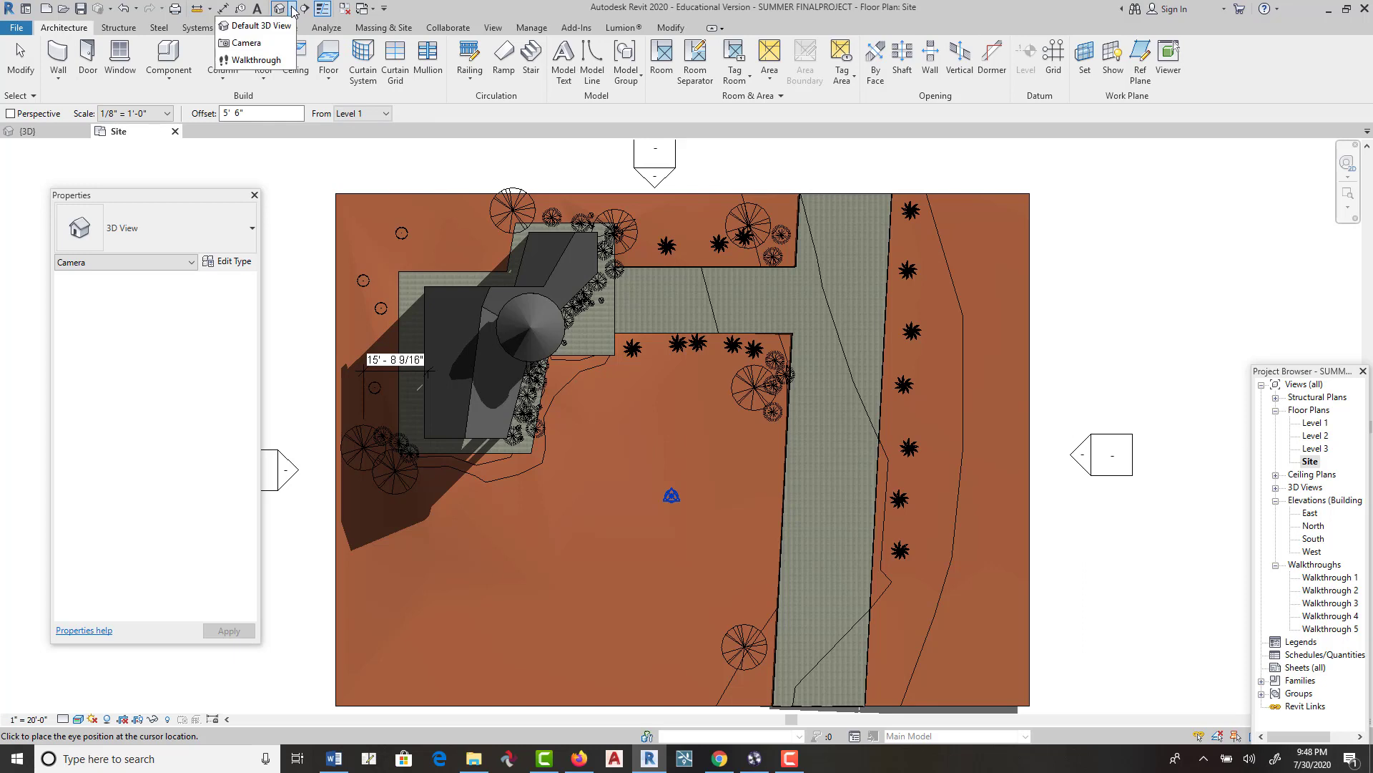
{"action": "left_click", "coordinate": [272, 42]}
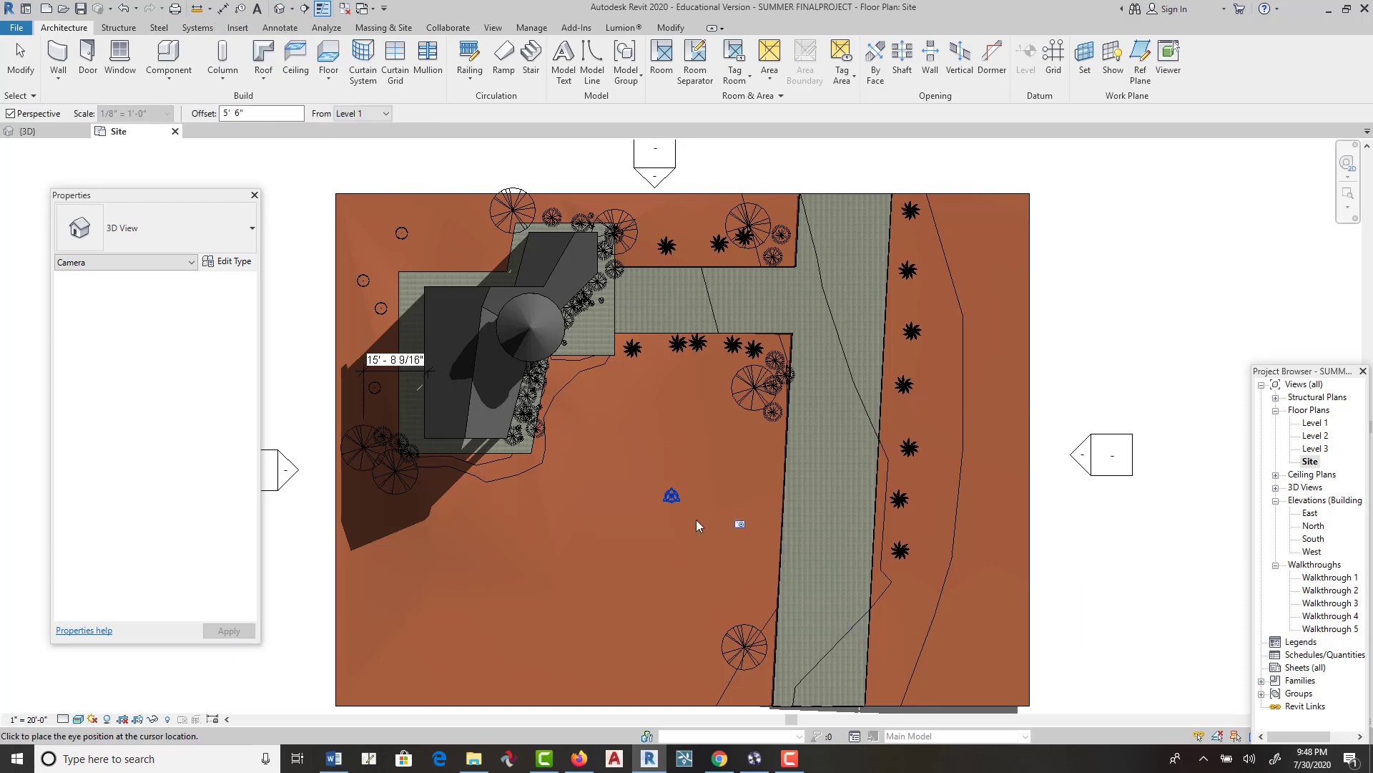
{"action": "middle_click_drag", "start_coordinate": [811, 520], "coordinate": [843, 521]}
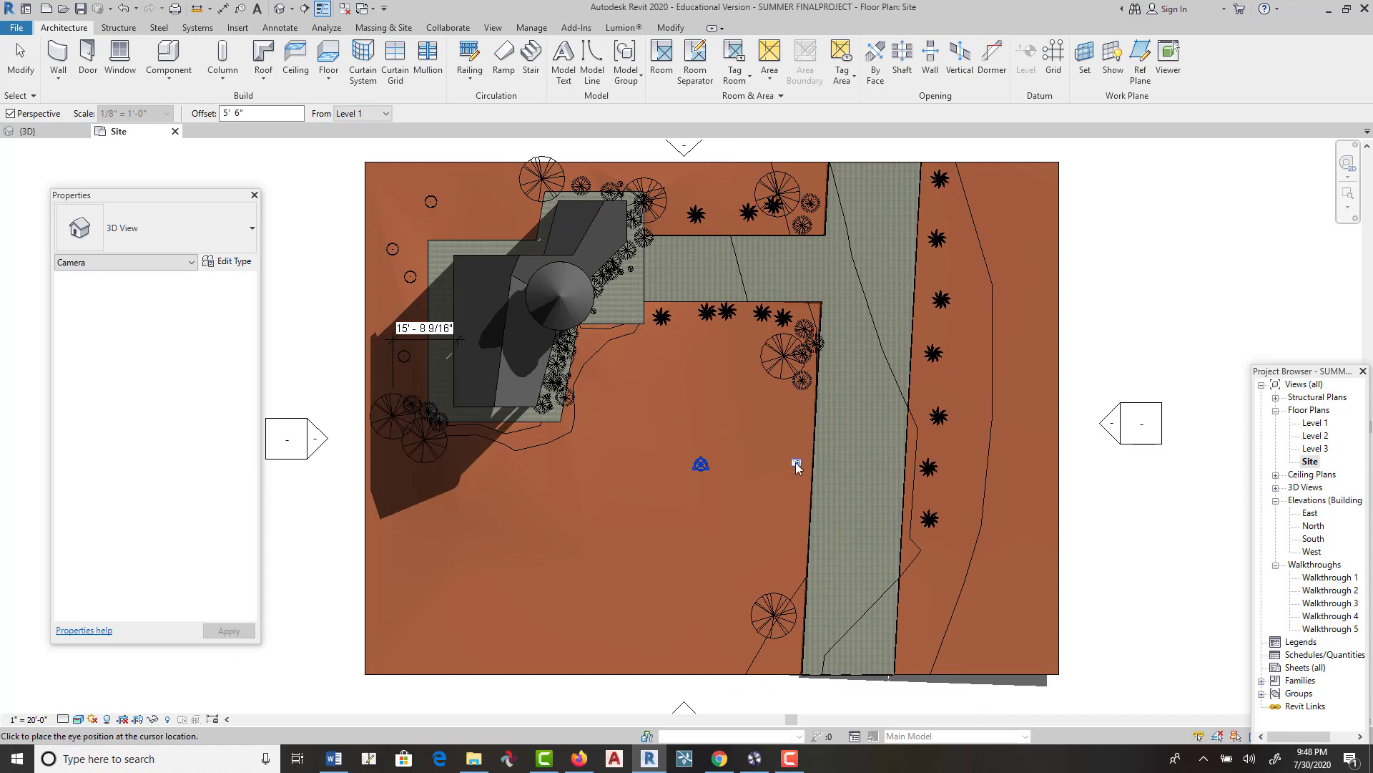
Step: Open the default 3D view and examine the building and its landscaped site from different sides
{"action": "left_click", "coordinate": [279, 8]}
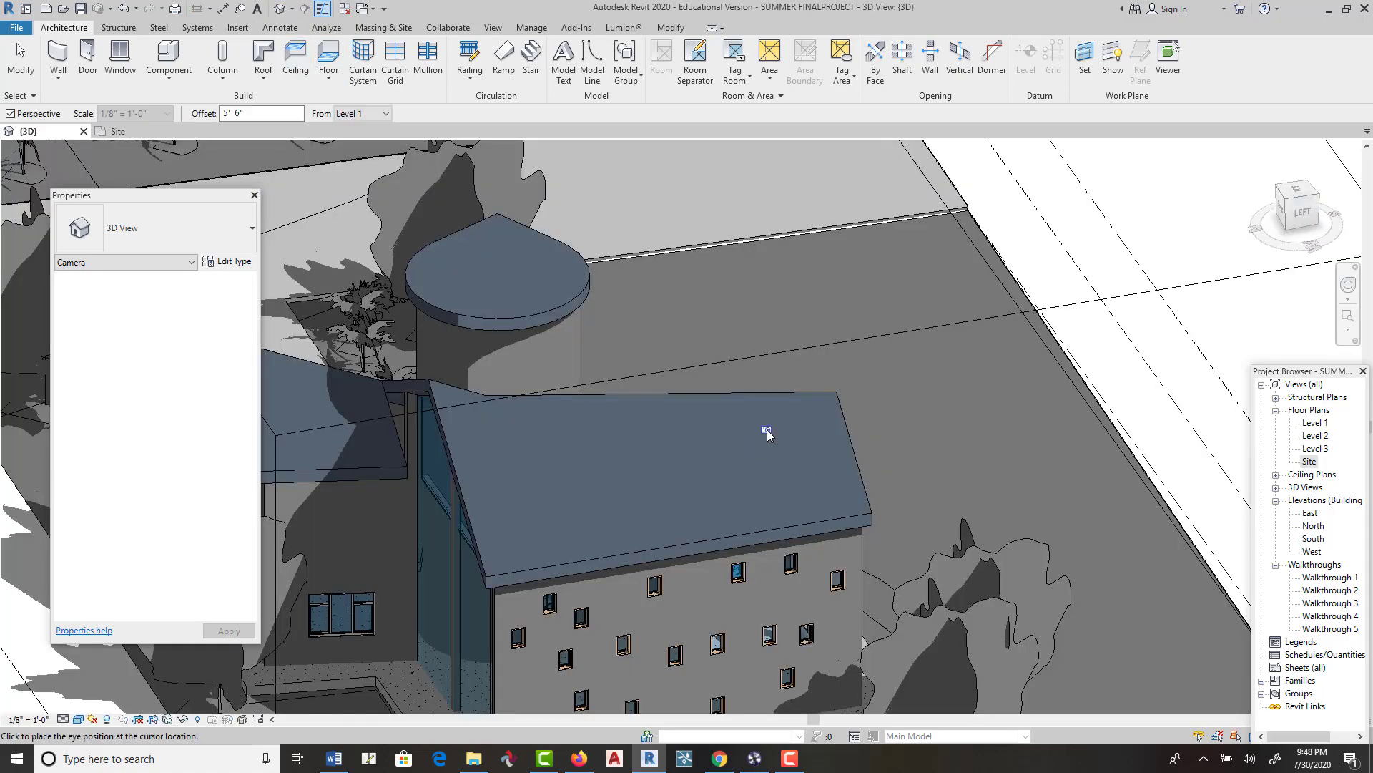
{"action": "middle_click_drag", "start_coordinate": [766, 435], "coordinate": [350, 487], "text": "shift"}
{"action": "scroll", "coordinate": [685, 493], "scroll_direction": "down", "scroll_amount": 4}
{"action": "scroll", "coordinate": [685, 492], "scroll_direction": "down", "scroll_amount": 5}
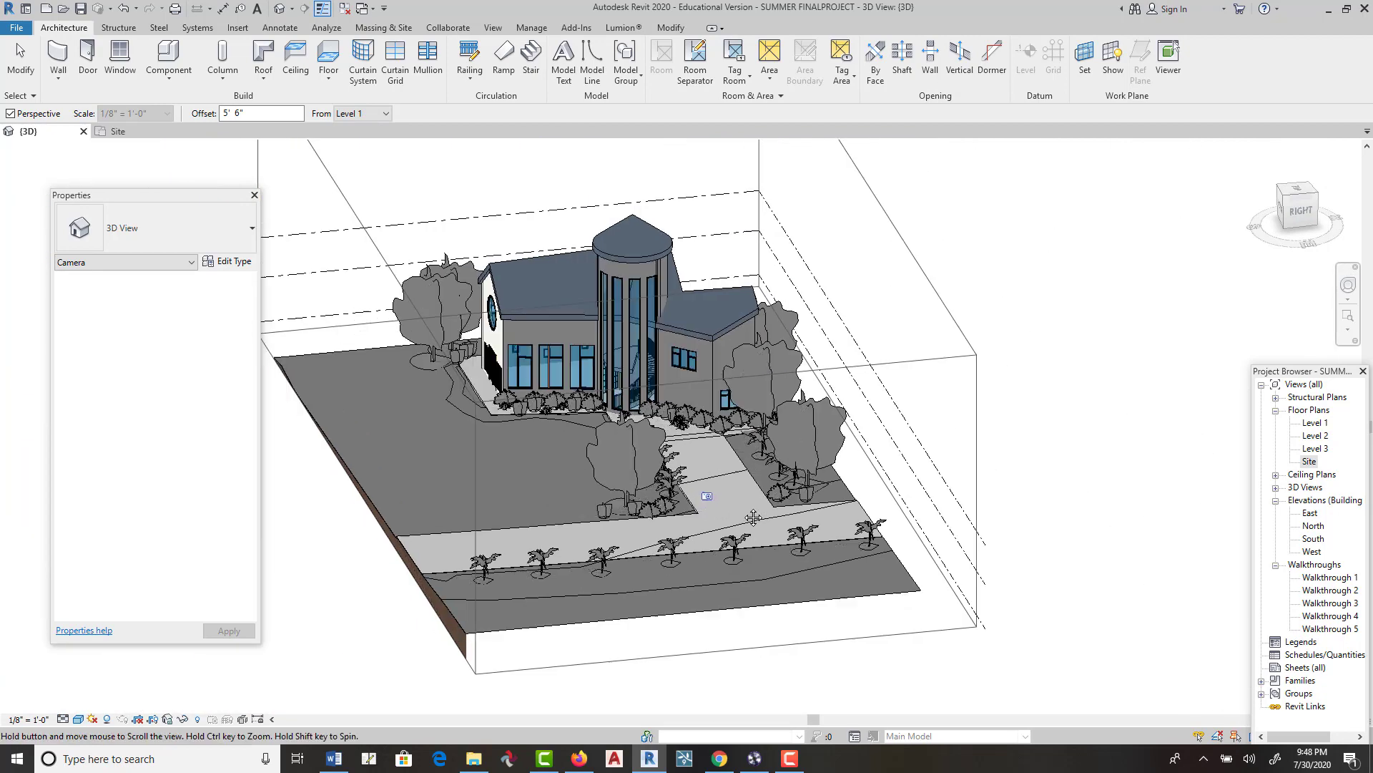
{"action": "middle_click_drag", "start_coordinate": [802, 512], "coordinate": [603, 562], "text": "shift"}
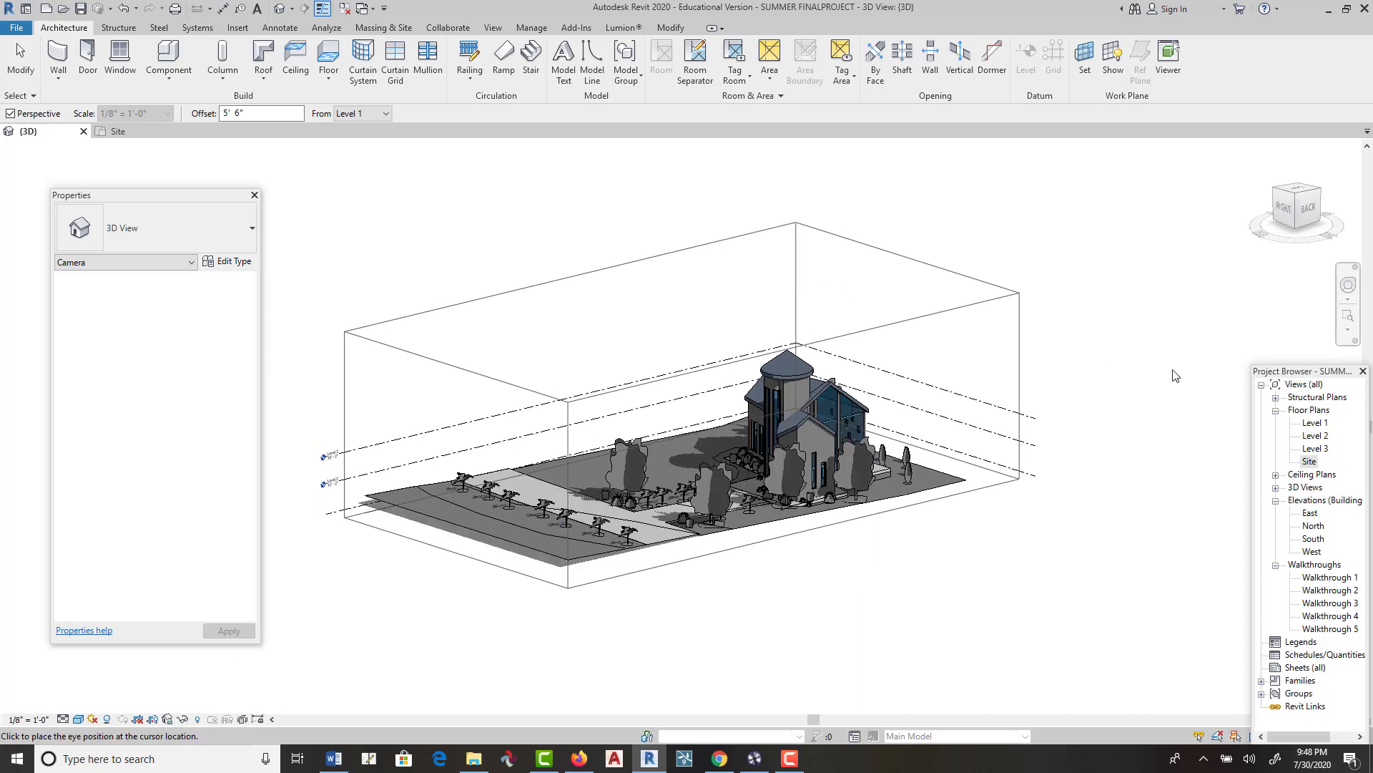
Step: In the Site floor plan, place a camera with Perspective off, looking from east of the road toward the building's round tower
{"action": "left_click", "coordinate": [1320, 473]}
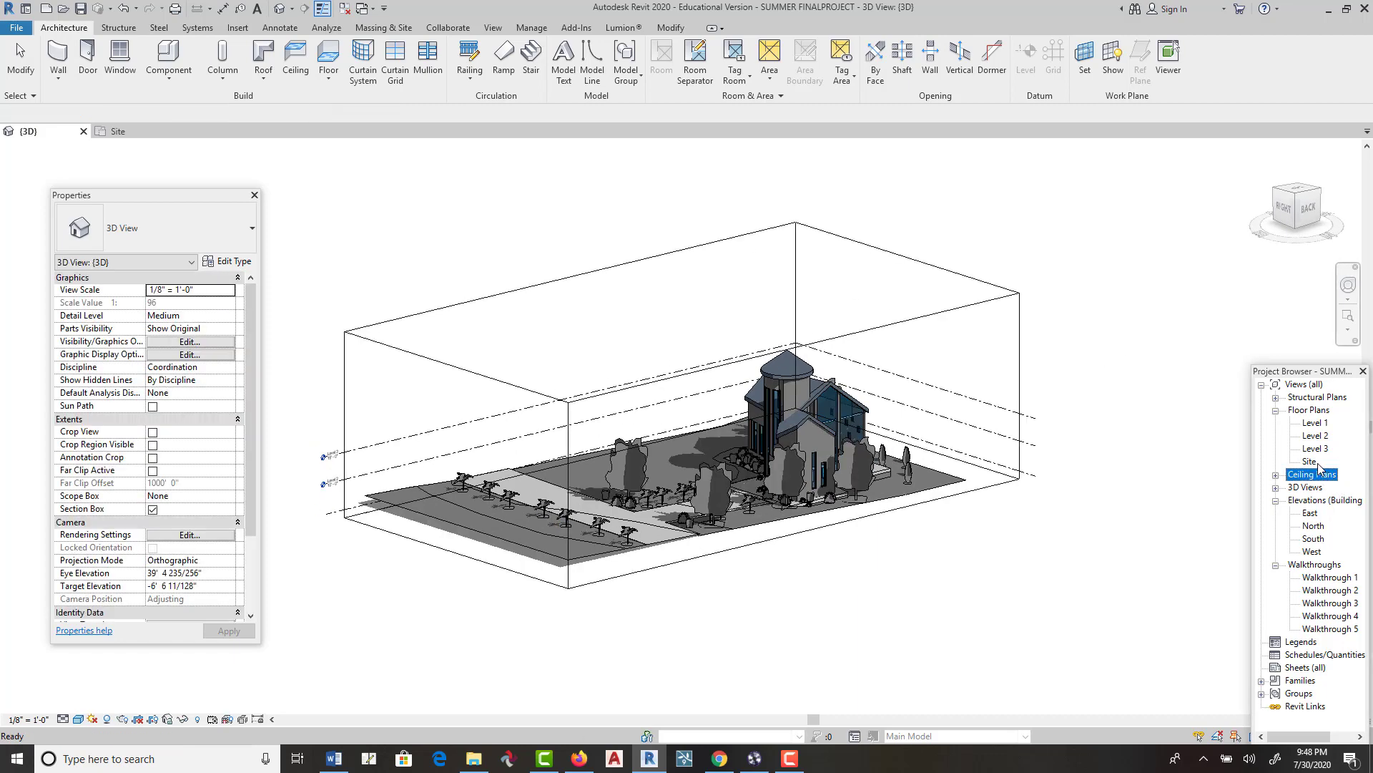
{"action": "double_click", "coordinate": [1316, 462]}
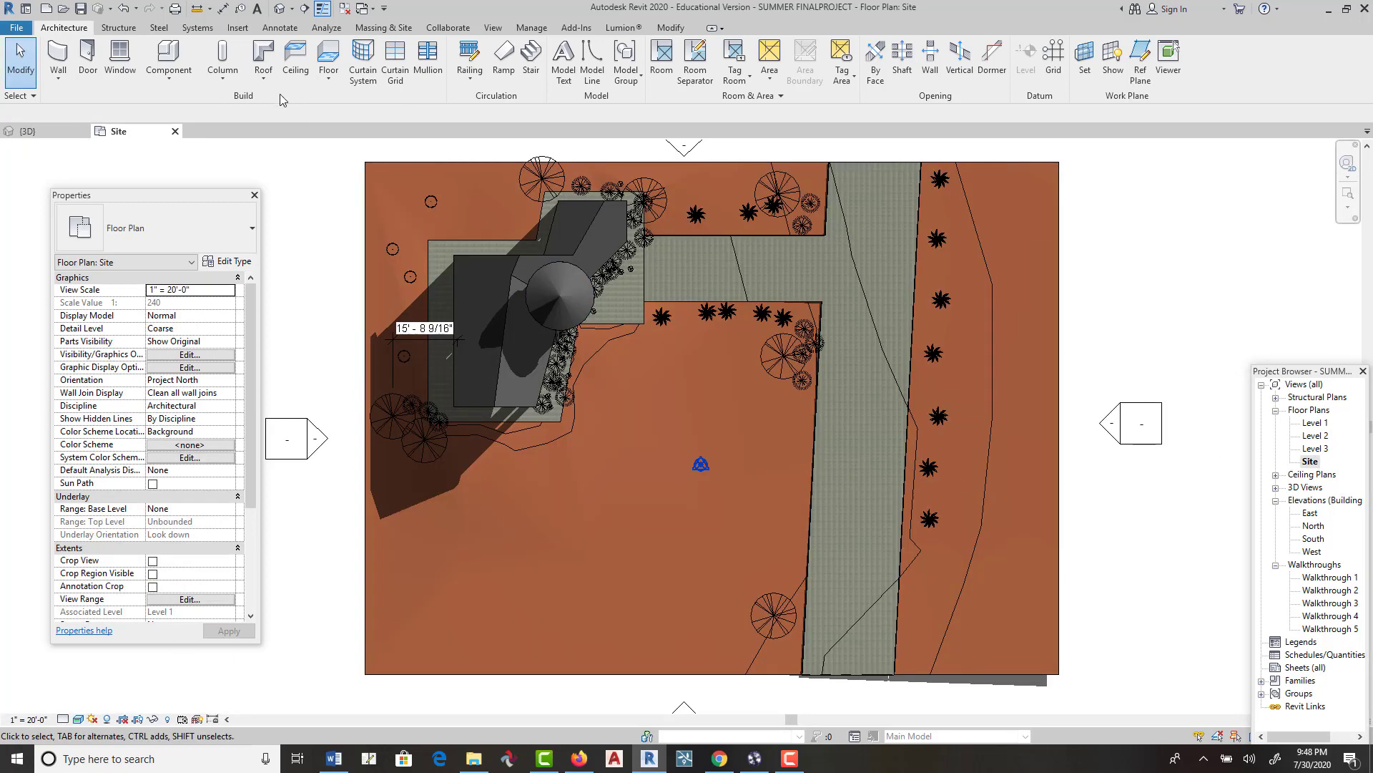
{"action": "left_click", "coordinate": [292, 8]}
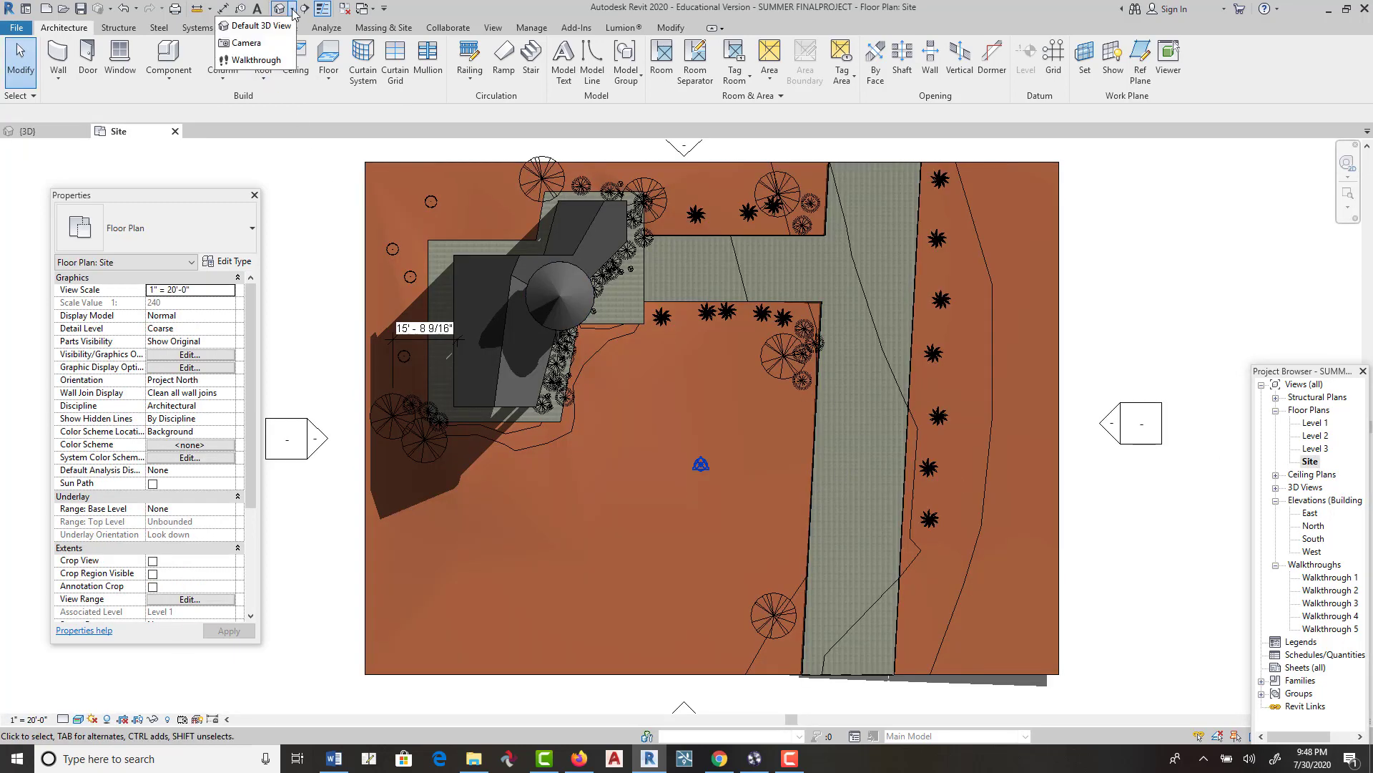
{"action": "left_click", "coordinate": [246, 43]}
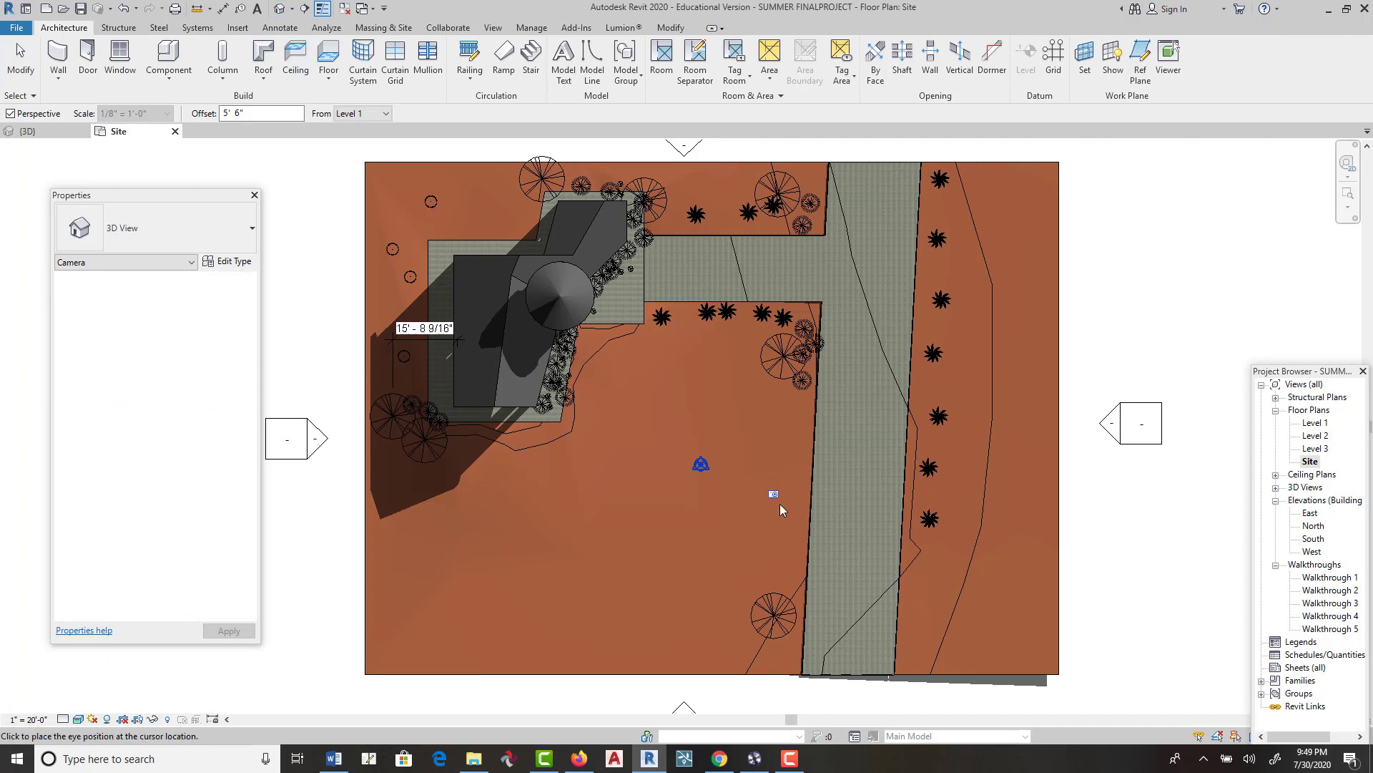
{"action": "left_click", "coordinate": [10, 113]}
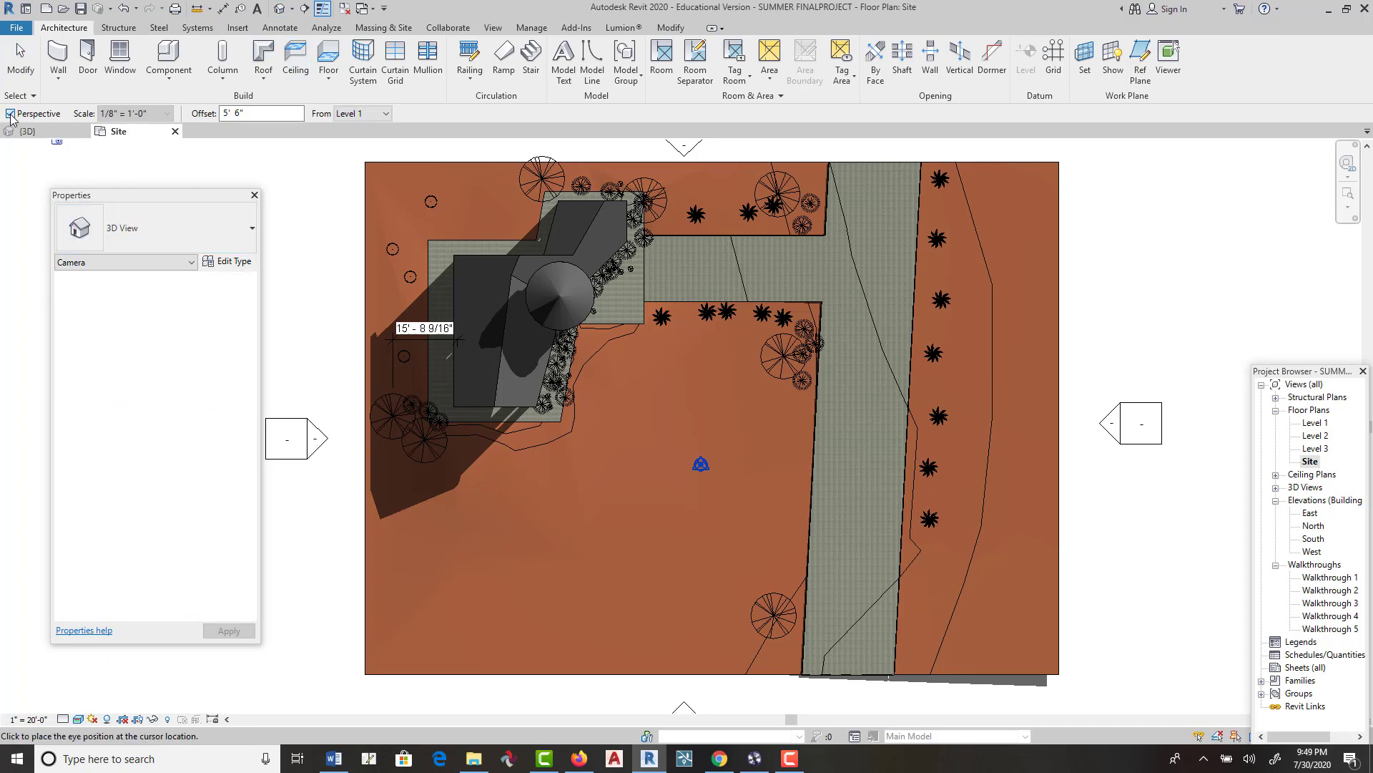
{"action": "left_click", "coordinate": [935, 607]}
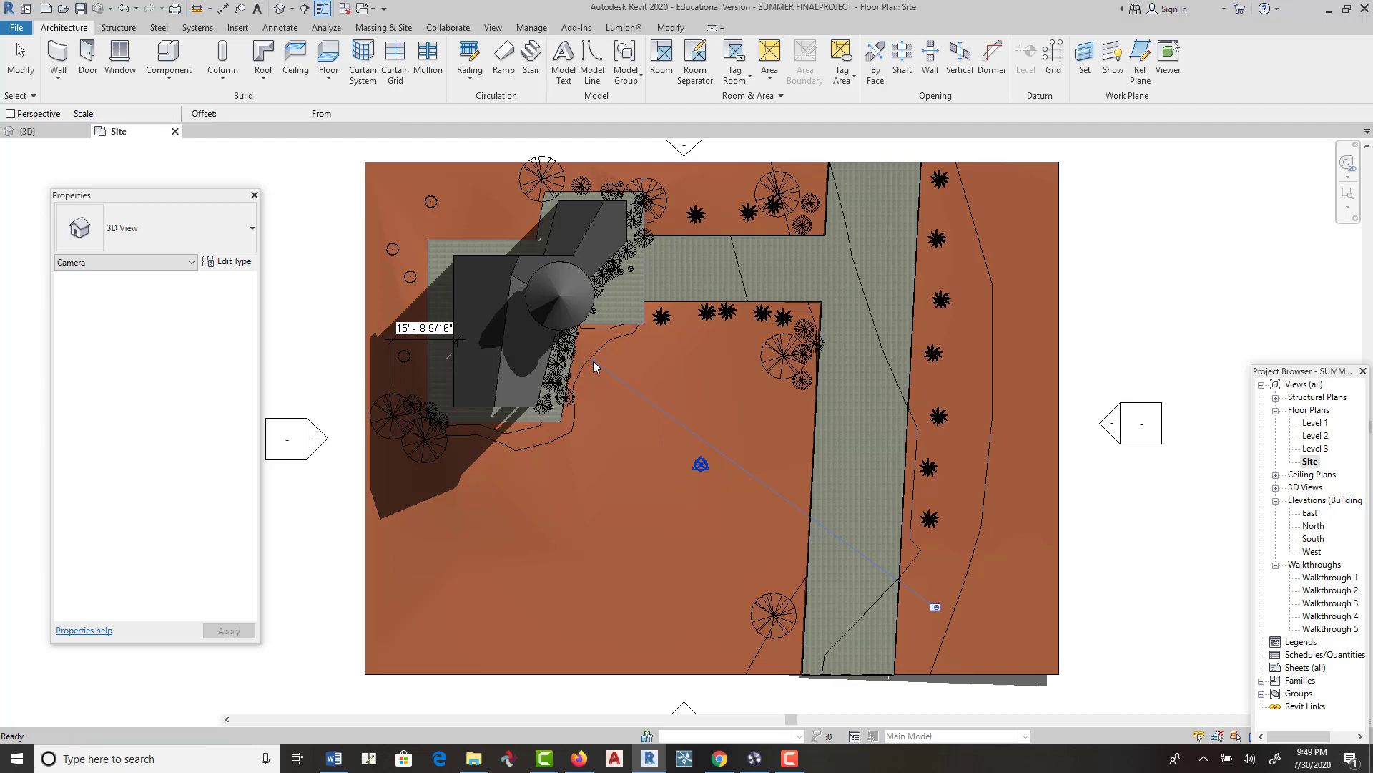
{"action": "left_click", "coordinate": [594, 361]}
Step: Narrow the new camera view's crop region at both sides and extend it above and below the building
{"action": "scroll", "coordinate": [743, 438], "scroll_direction": "down", "scroll_amount": 2}
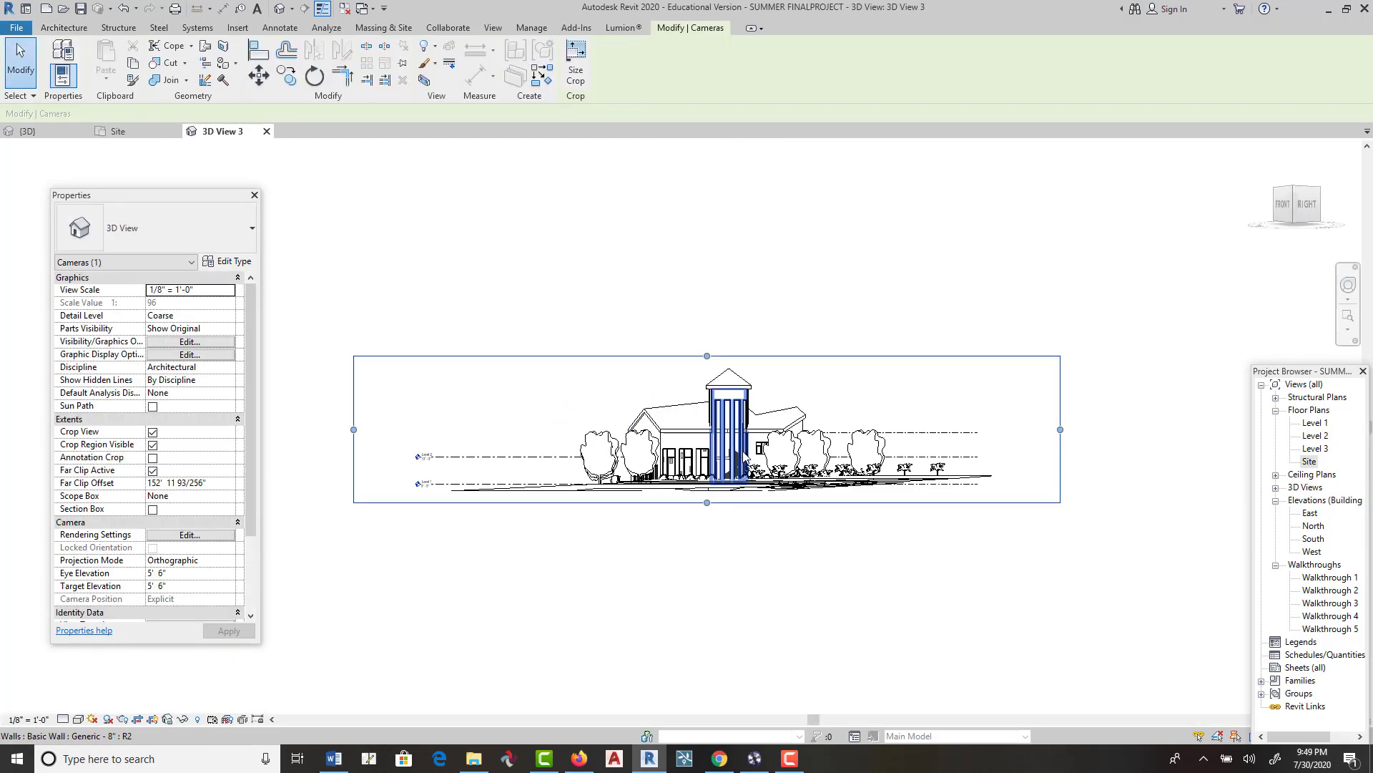
{"action": "scroll", "coordinate": [610, 444], "scroll_direction": "up", "scroll_amount": 1}
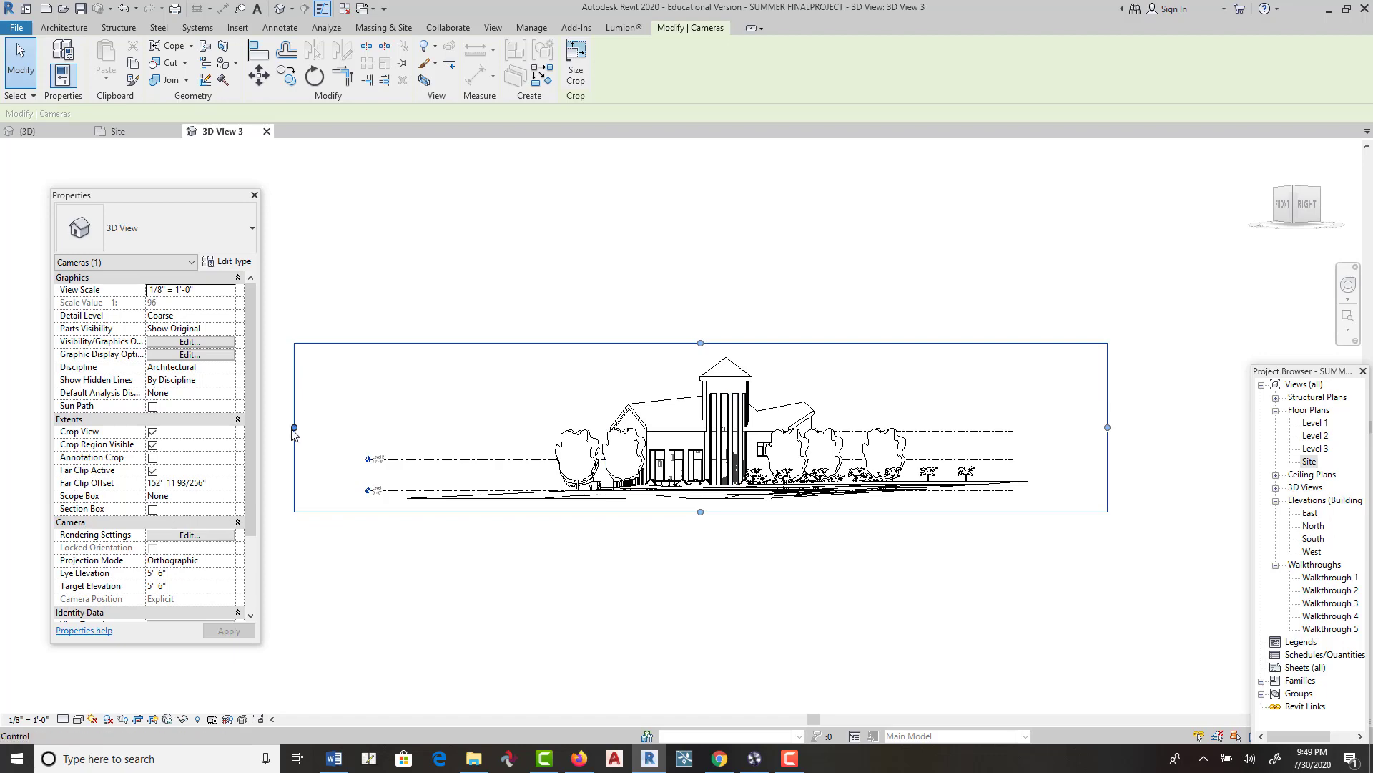
{"action": "left_click_drag", "start_coordinate": [294, 427], "coordinate": [526, 433]}
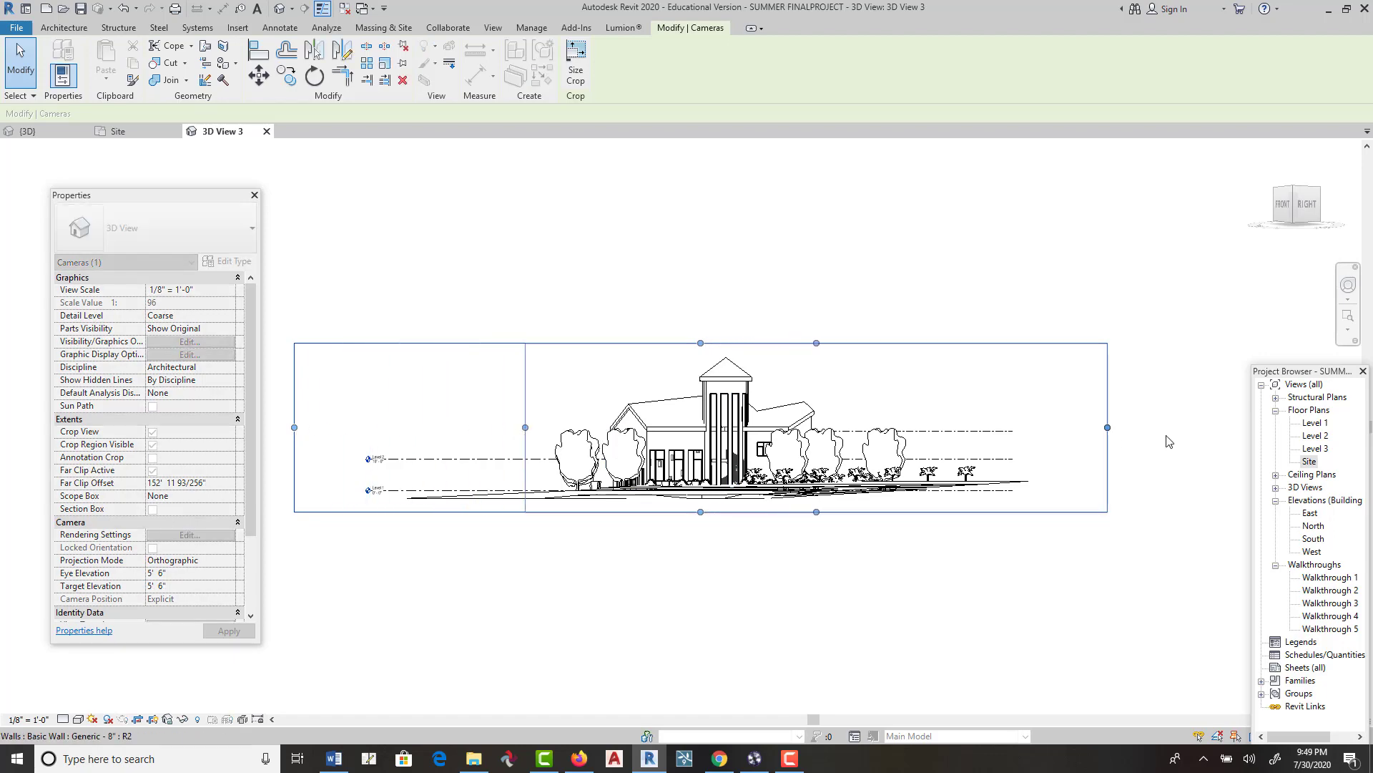
{"action": "left_click_drag", "start_coordinate": [1107, 427], "coordinate": [917, 428]}
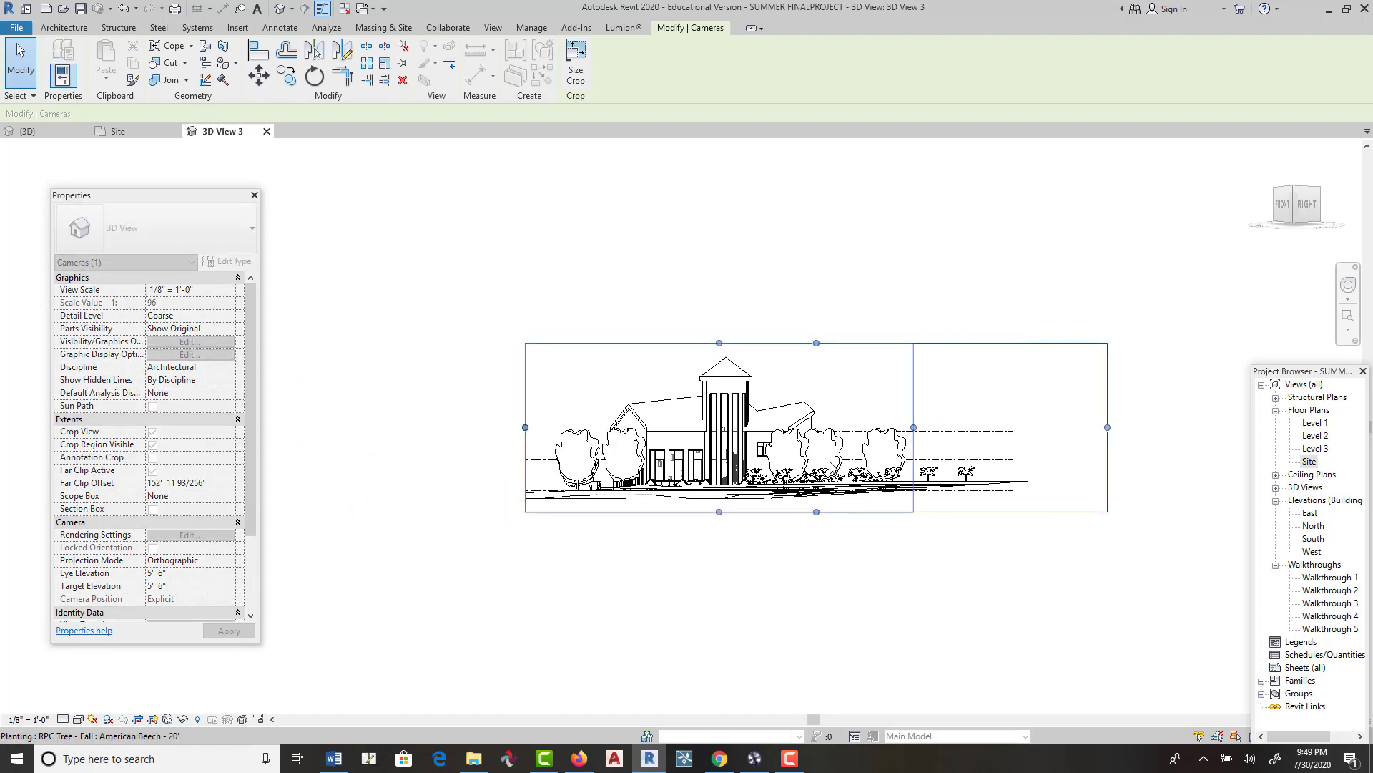
{"action": "scroll", "coordinate": [744, 479], "scroll_direction": "up", "scroll_amount": 1}
{"action": "left_click_drag", "start_coordinate": [708, 531], "coordinate": [709, 542]}
{"action": "left_click_drag", "start_coordinate": [708, 258], "coordinate": [710, 226]}
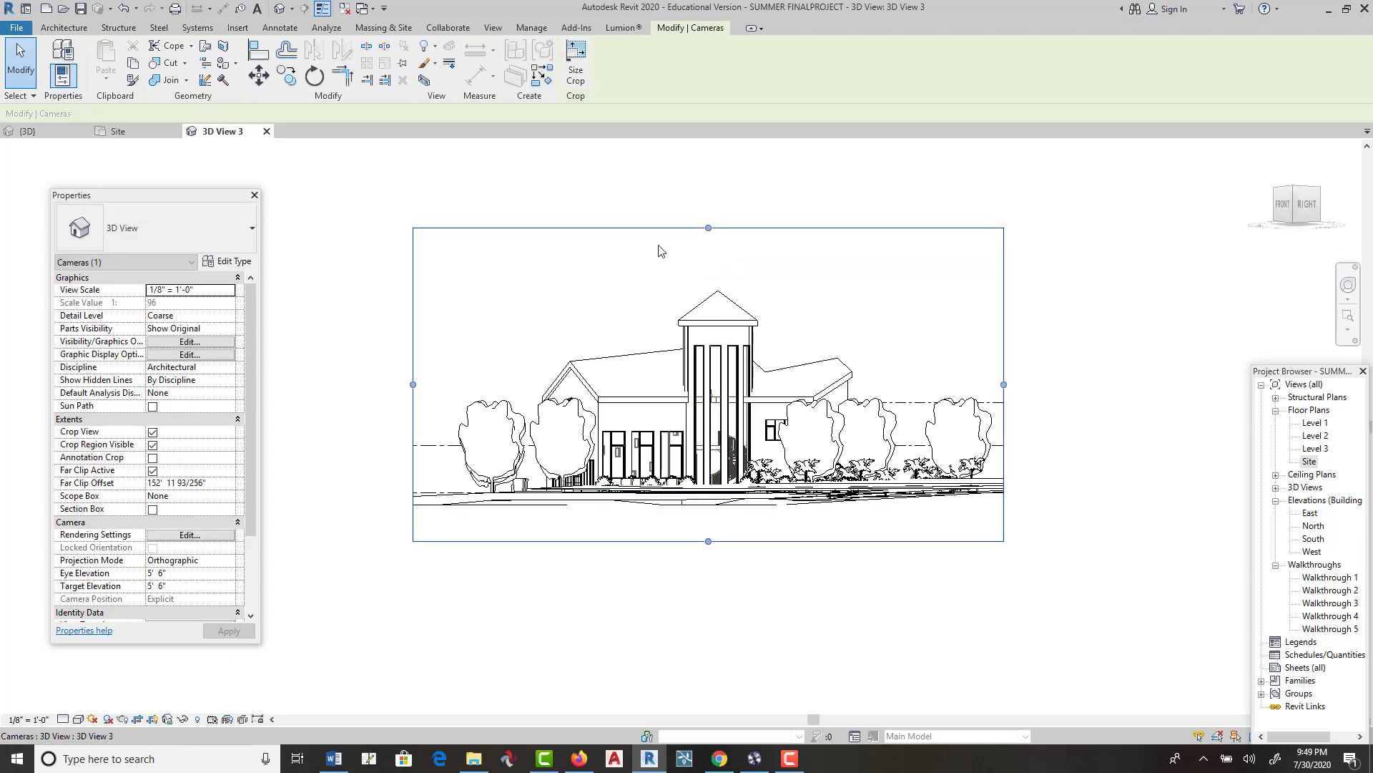
Step: Display the cropped camera view in the Realistic visual style, followed by a Ray Trace rendering
{"action": "left_click", "coordinate": [78, 719]}
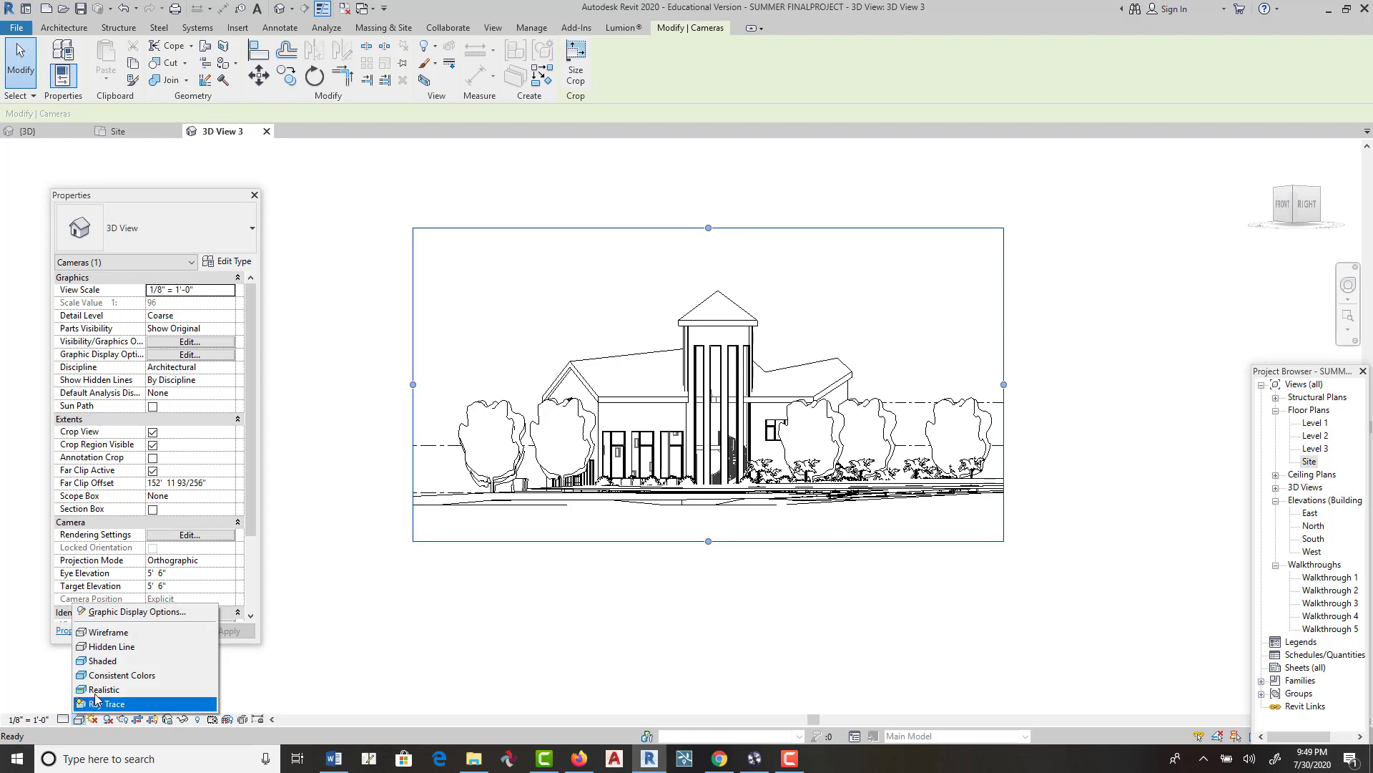
{"action": "left_click", "coordinate": [132, 689]}
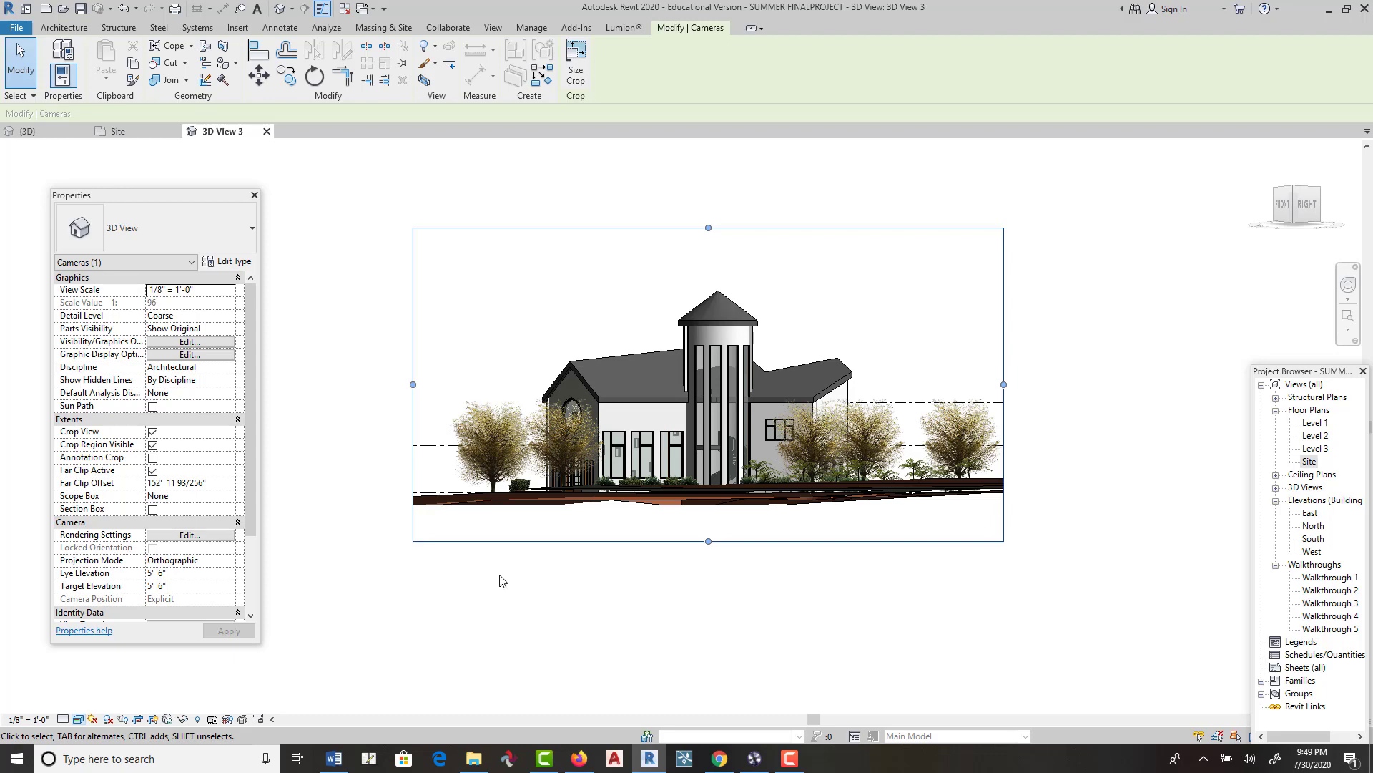
{"action": "left_click", "coordinate": [80, 719]}
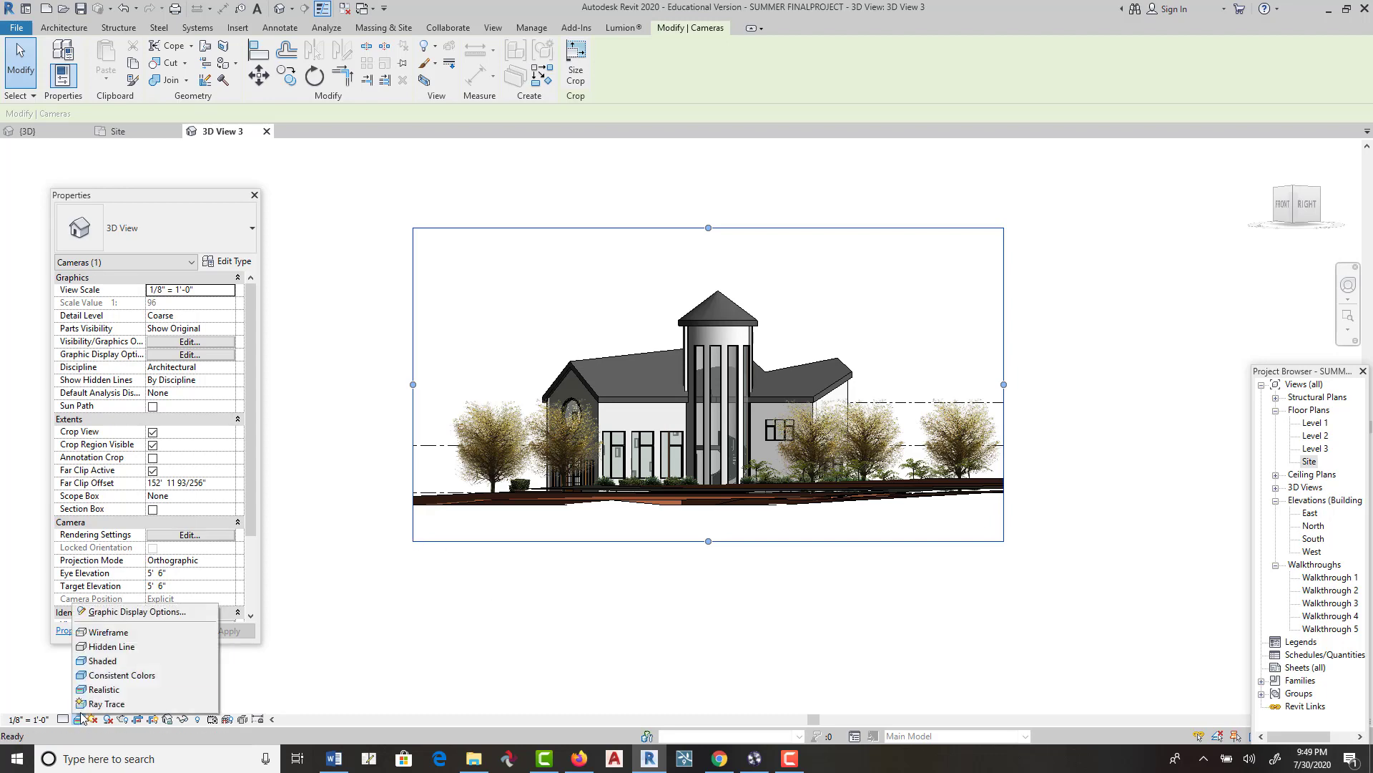
{"action": "left_click", "coordinate": [106, 703]}
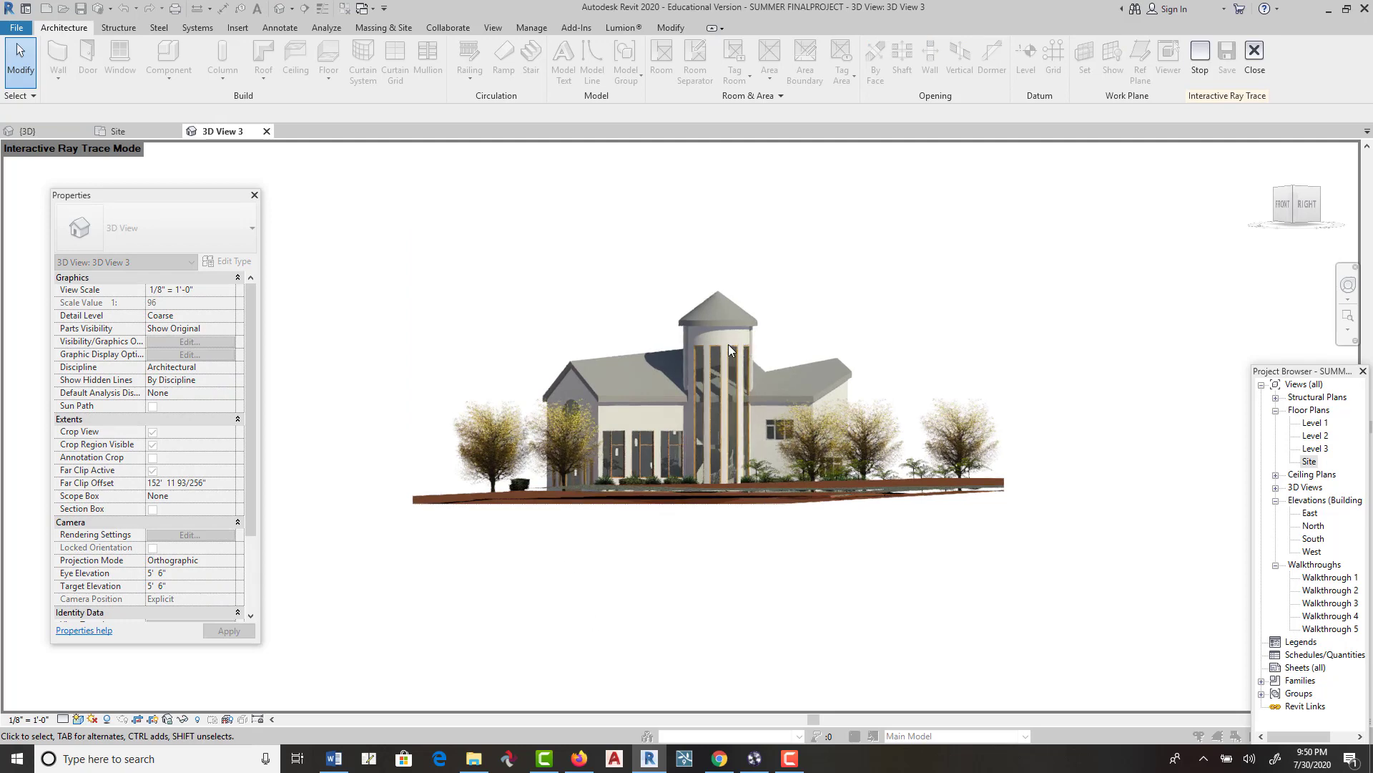
Step: Switch the camera view to Shaded and return it to Ray Trace to render the building again
{"action": "left_click", "coordinate": [78, 718]}
{"action": "left_click", "coordinate": [89, 664]}
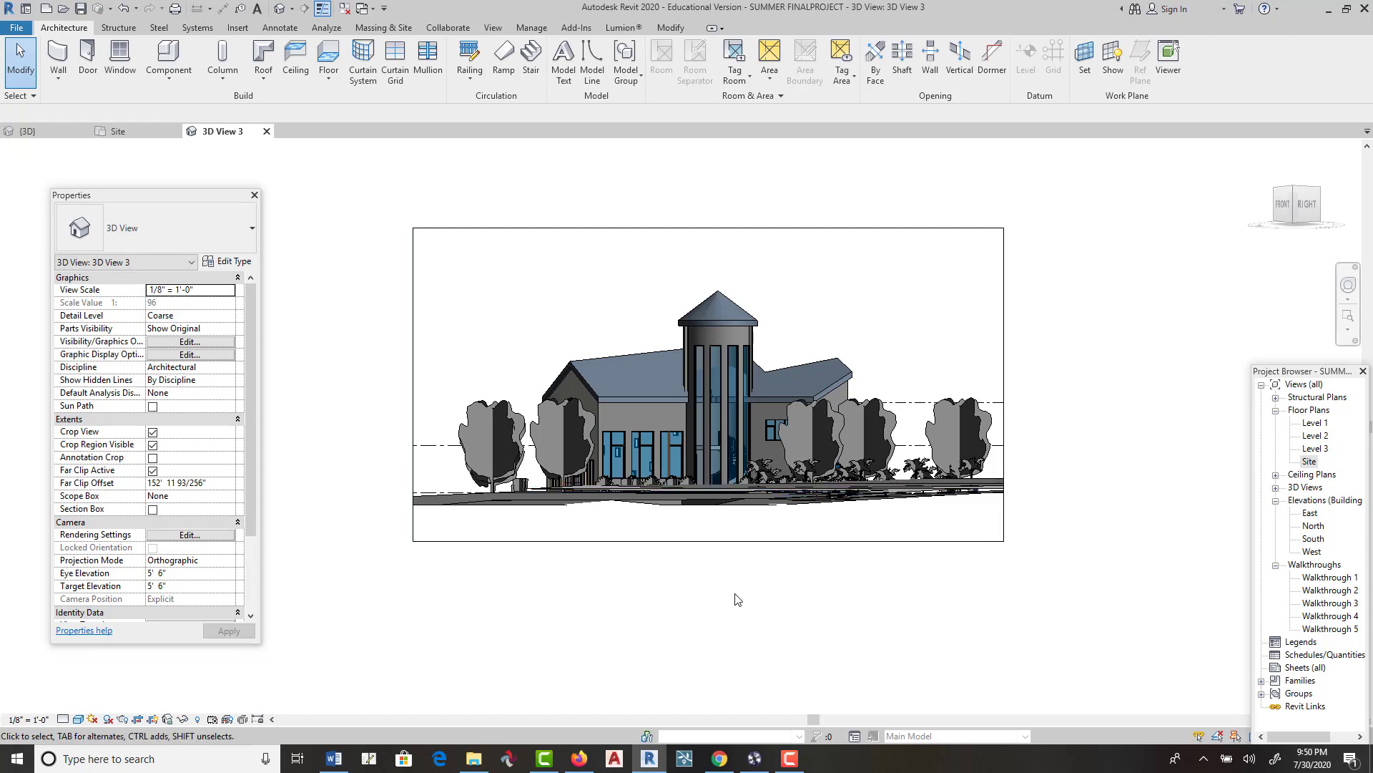
{"action": "left_click", "coordinate": [79, 720]}
{"action": "left_click", "coordinate": [106, 703]}
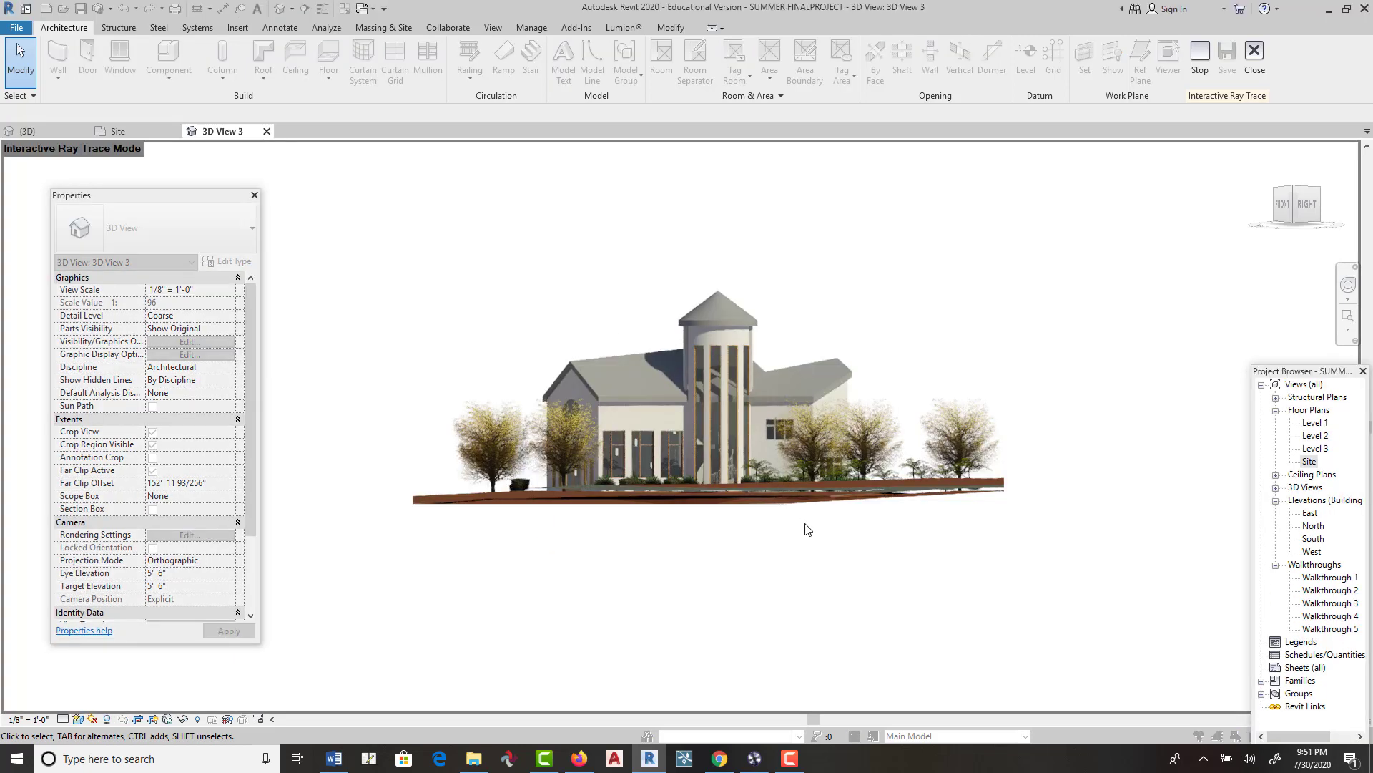
{"action": "key", "text": "Print"}
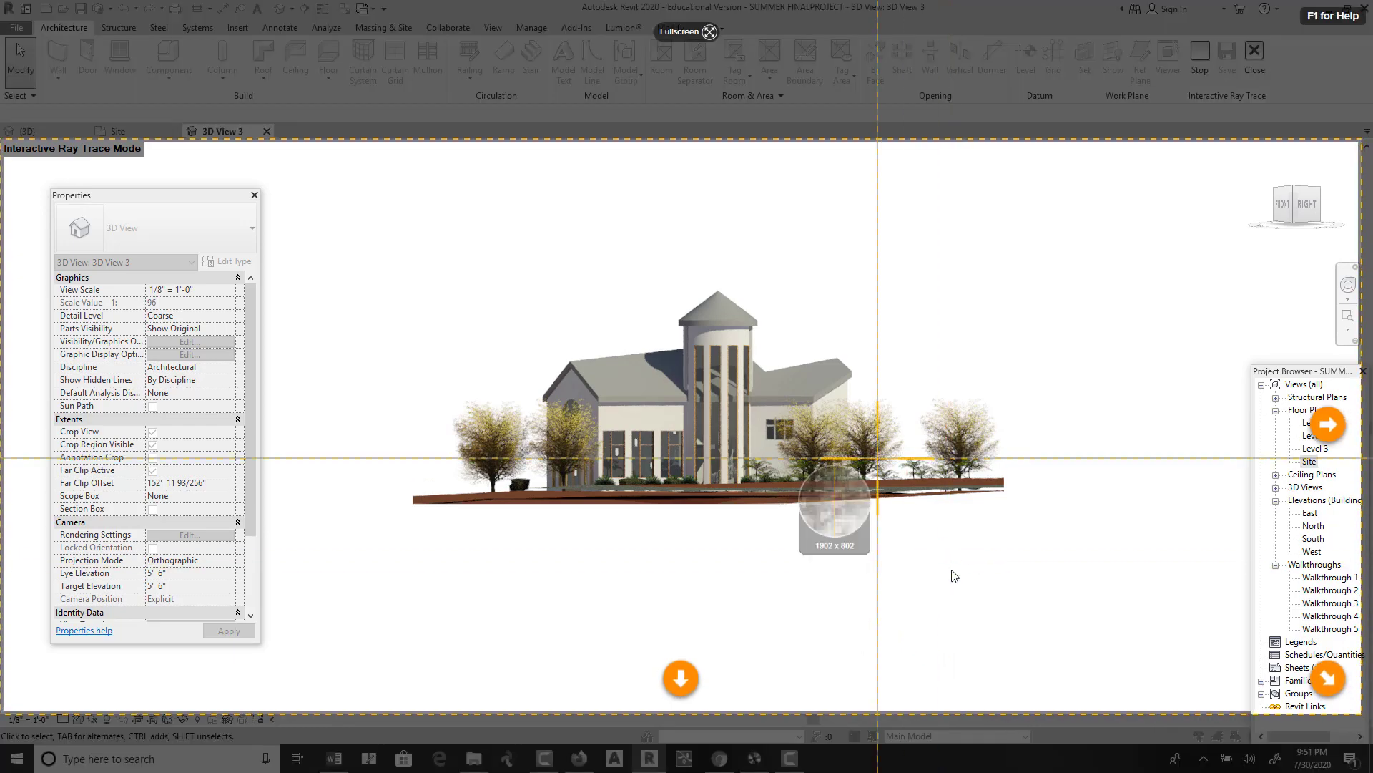
{"action": "left_click", "coordinate": [1076, 593]}
{"action": "key", "text": "Print"}
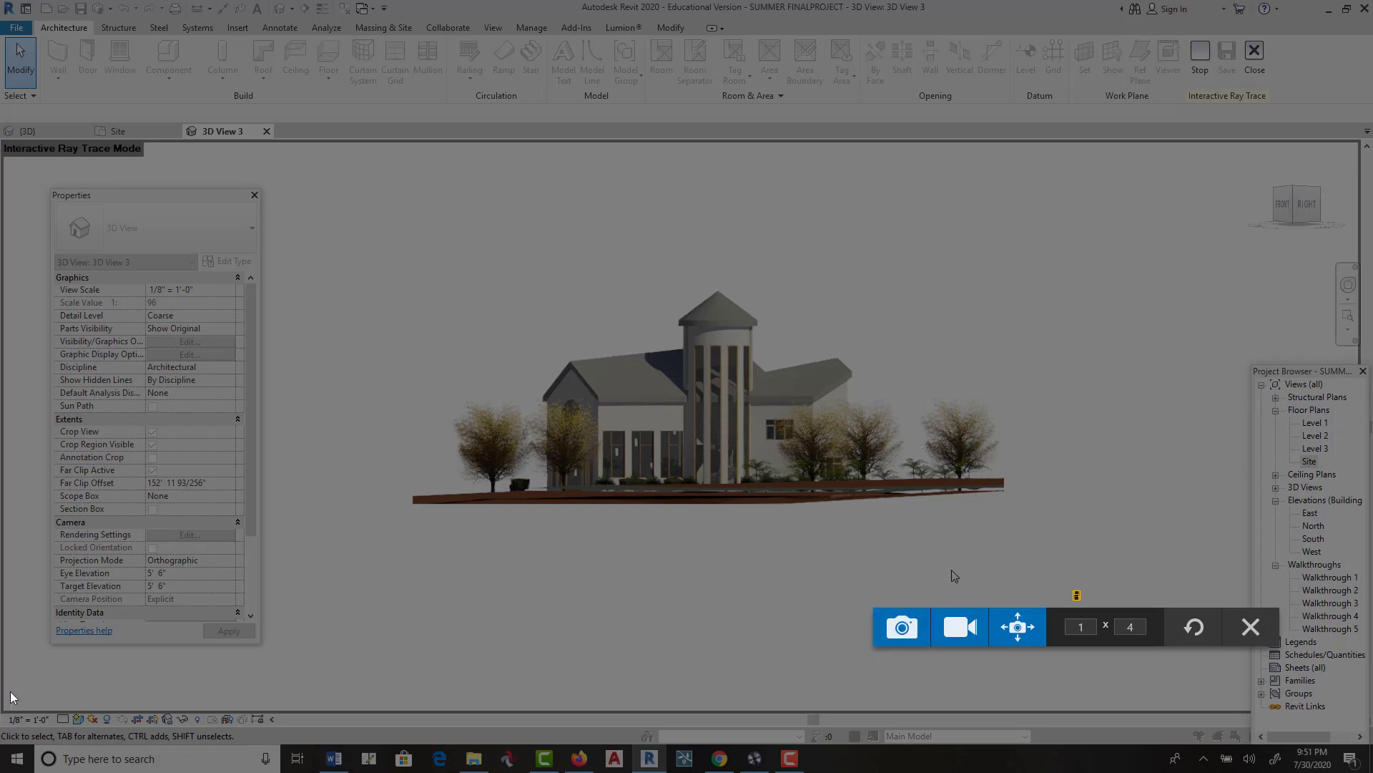
{"action": "key", "text": "Escape"}
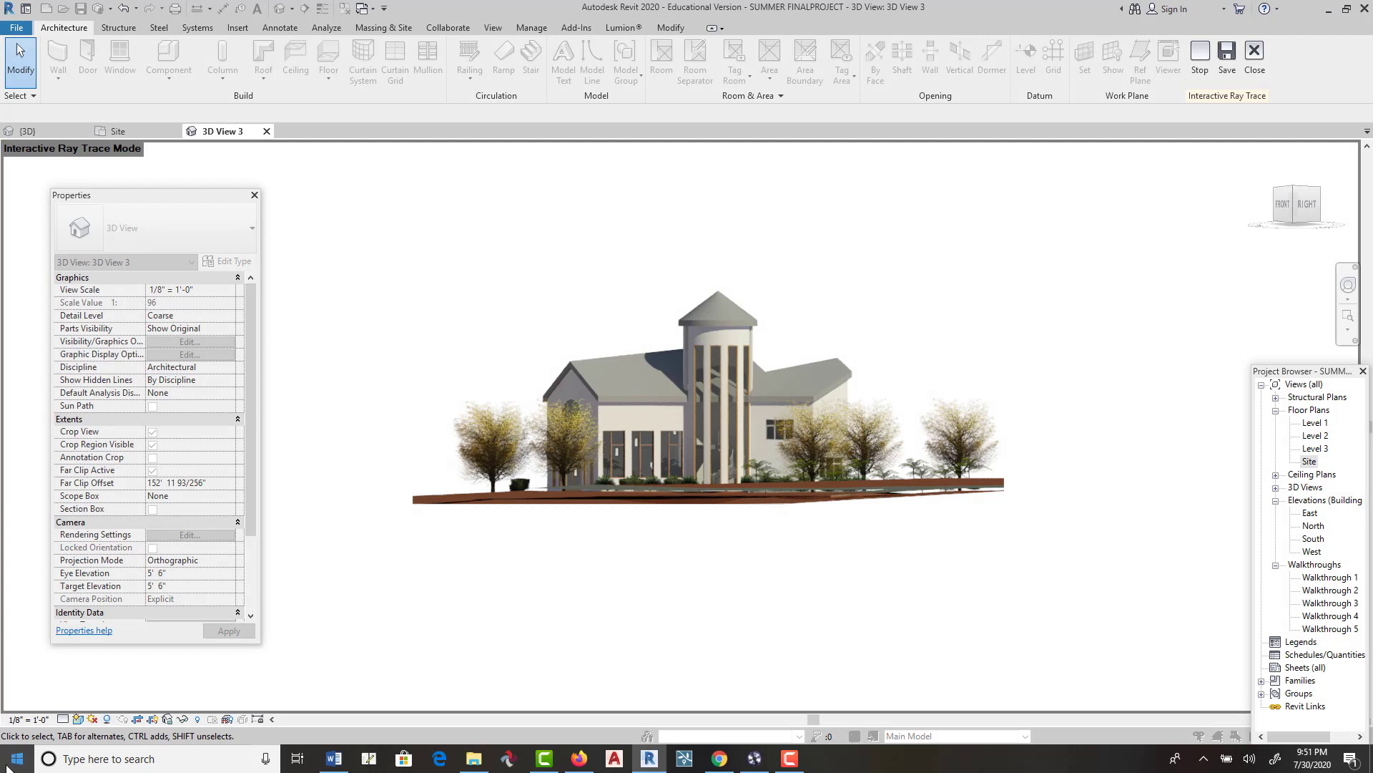
Step: Leave Ray Trace mode by changing the camera view's visual style to Consistent Colors
{"action": "left_click", "coordinate": [63, 719]}
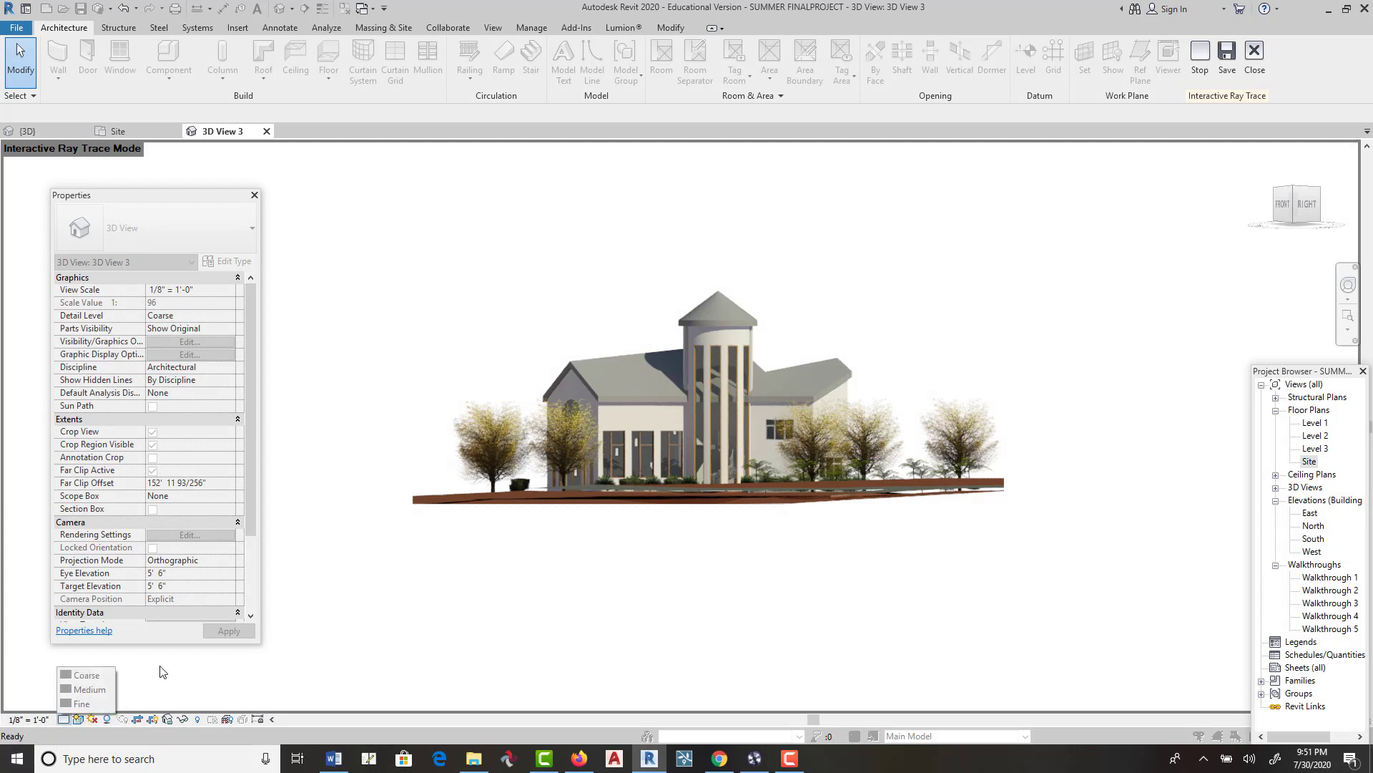
{"action": "left_click", "coordinate": [67, 720]}
{"action": "left_click", "coordinate": [78, 719]}
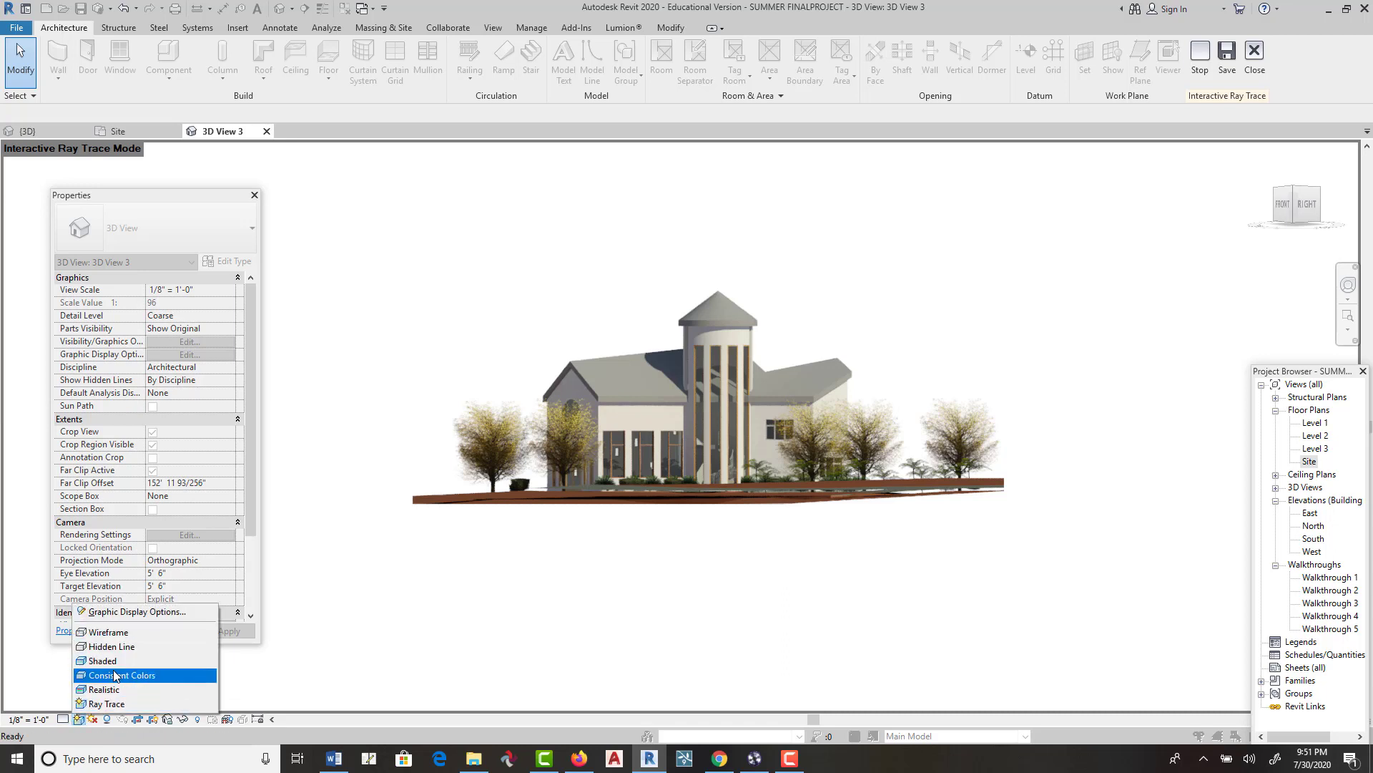
{"action": "left_click", "coordinate": [114, 661]}
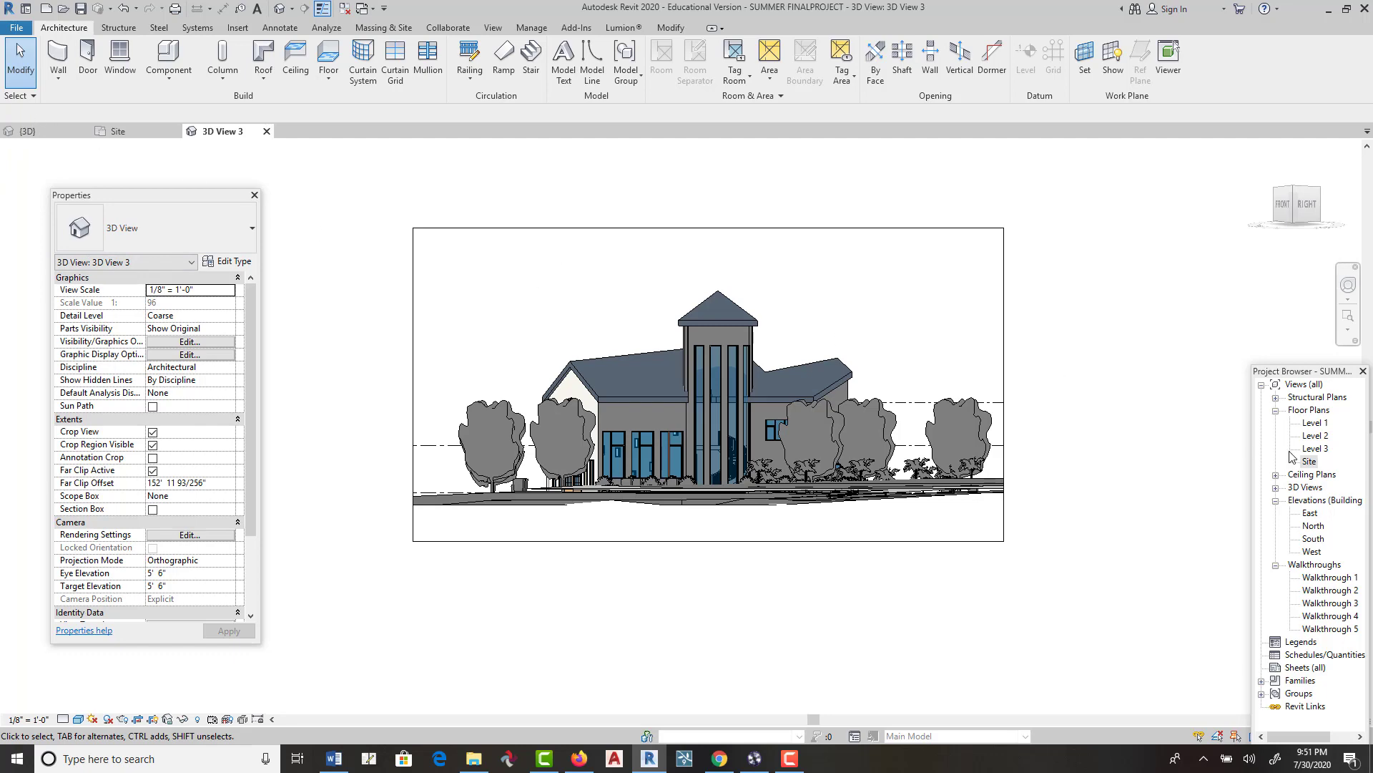
Step: In the Site floor plan, place a perspective camera at the site's northwest corner, aimed across the building toward the road
{"action": "double_click", "coordinate": [1310, 461]}
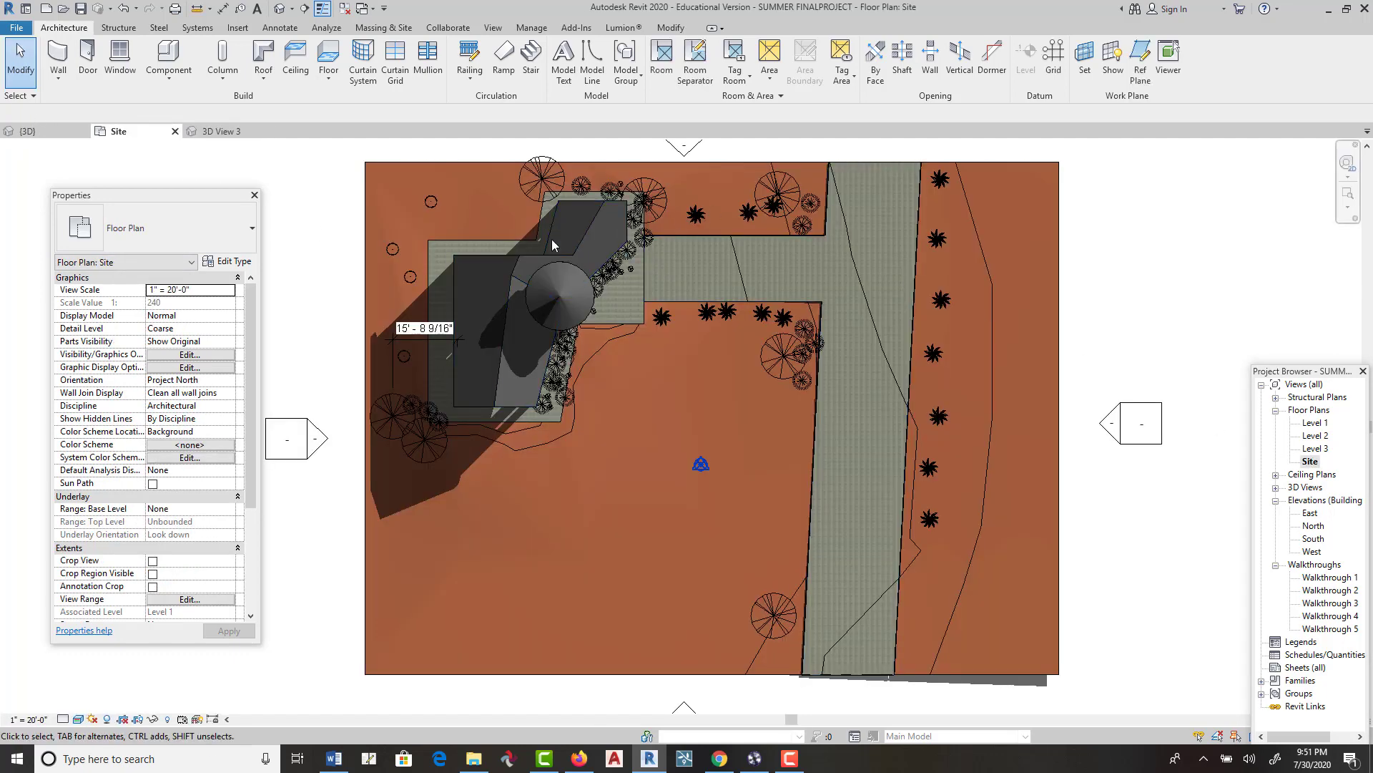
{"action": "left_click", "coordinate": [293, 10]}
{"action": "left_click", "coordinate": [300, 37]}
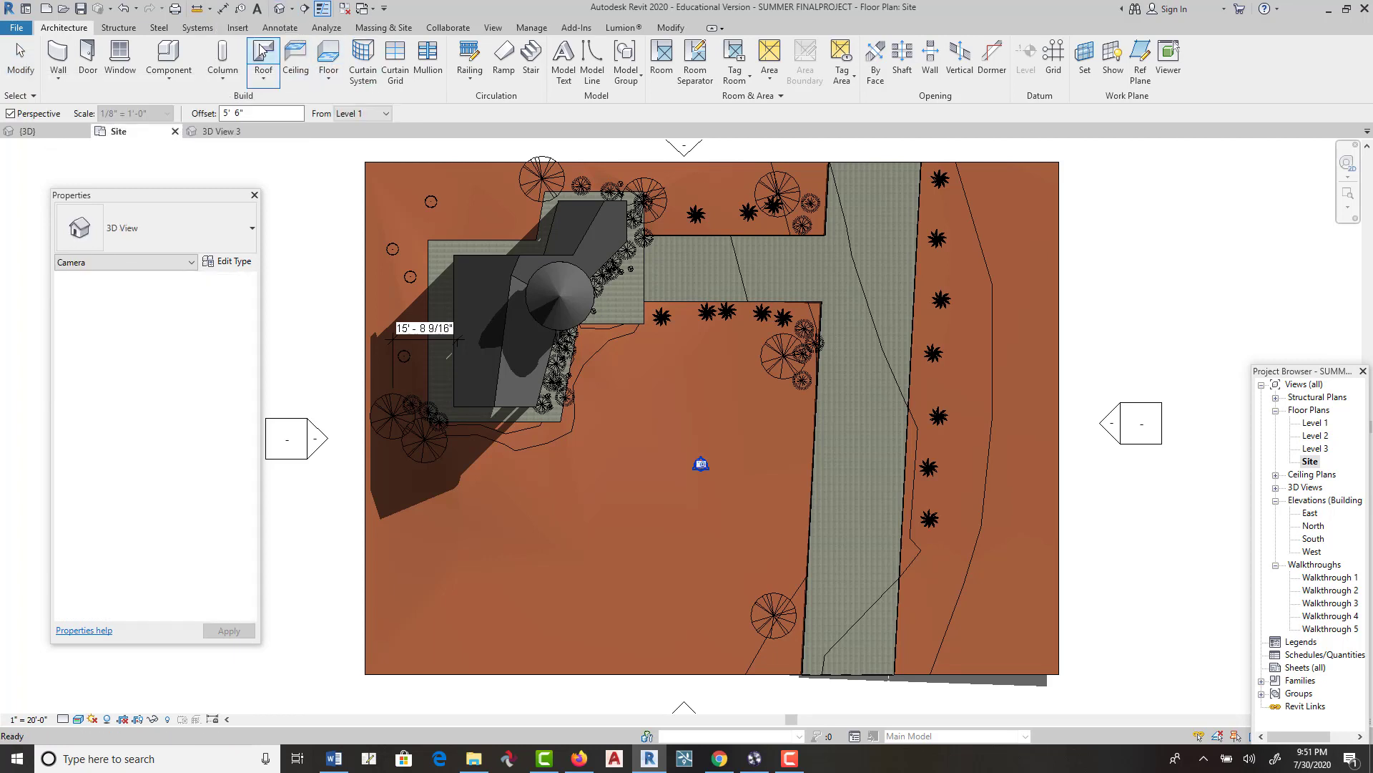
{"action": "left_click", "coordinate": [389, 169]}
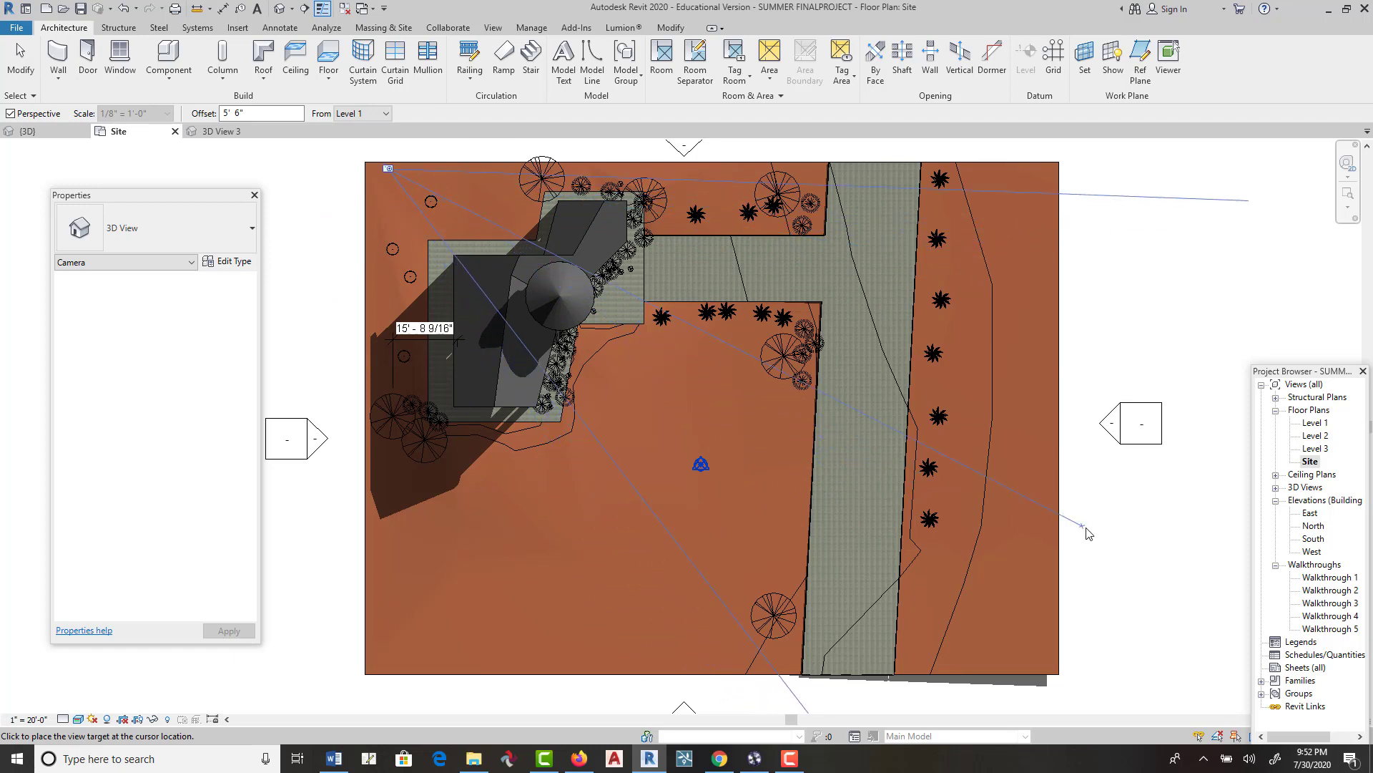
{"action": "left_click", "coordinate": [920, 487]}
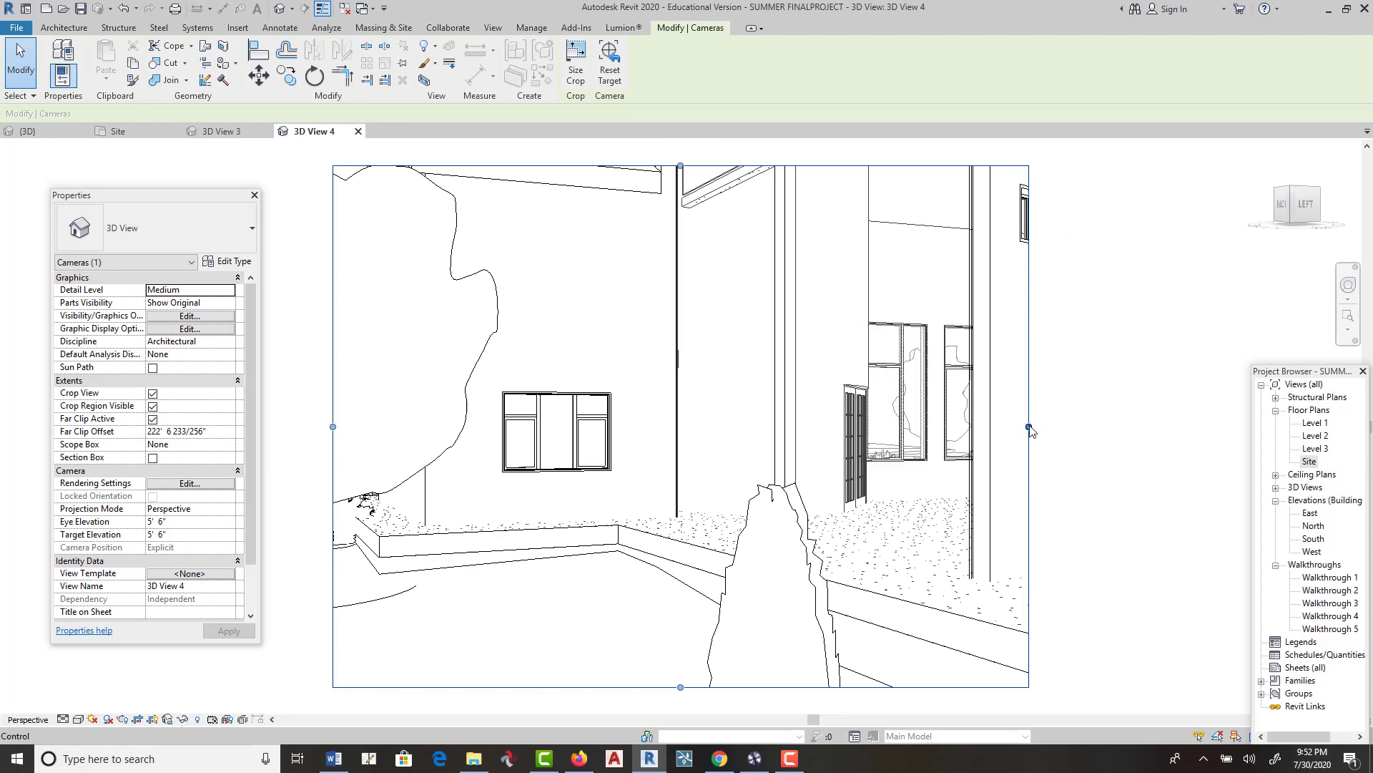
Step: Widen the perspective view's crop region on both sides and adjust its upper edge
{"action": "left_click_drag", "start_coordinate": [1029, 426], "coordinate": [1202, 426]}
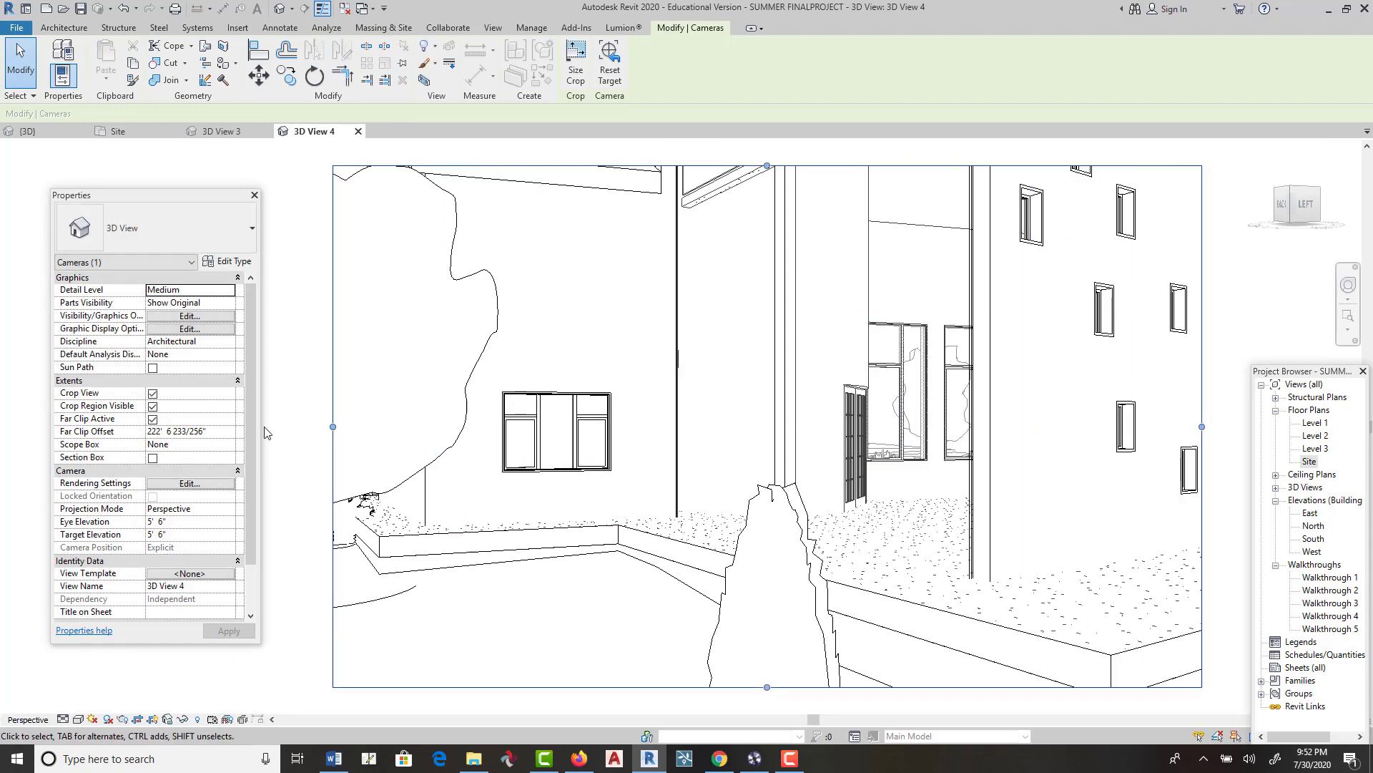
{"action": "left_click_drag", "start_coordinate": [333, 426], "coordinate": [274, 427]}
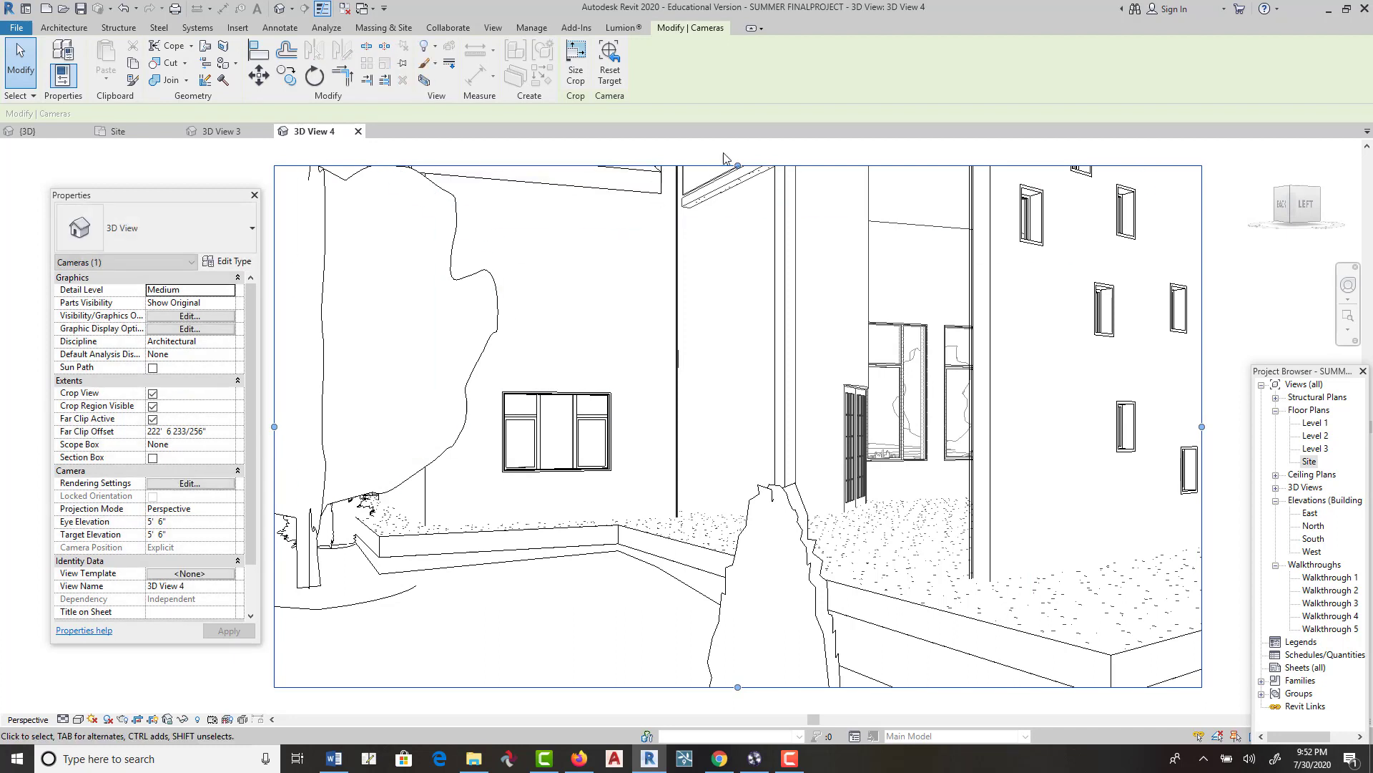
{"action": "mouse_move", "coordinate": [739, 165]}
{"action": "left_mouse_down"}
{"action": "mouse_move", "coordinate": [739, 143]}
{"action": "mouse_move", "coordinate": [742, 688]}
{"action": "mouse_move", "coordinate": [737, 167]}
{"action": "left_mouse_up"}
{"action": "scroll", "coordinate": [779, 350], "scroll_direction": "down", "scroll_amount": 3}
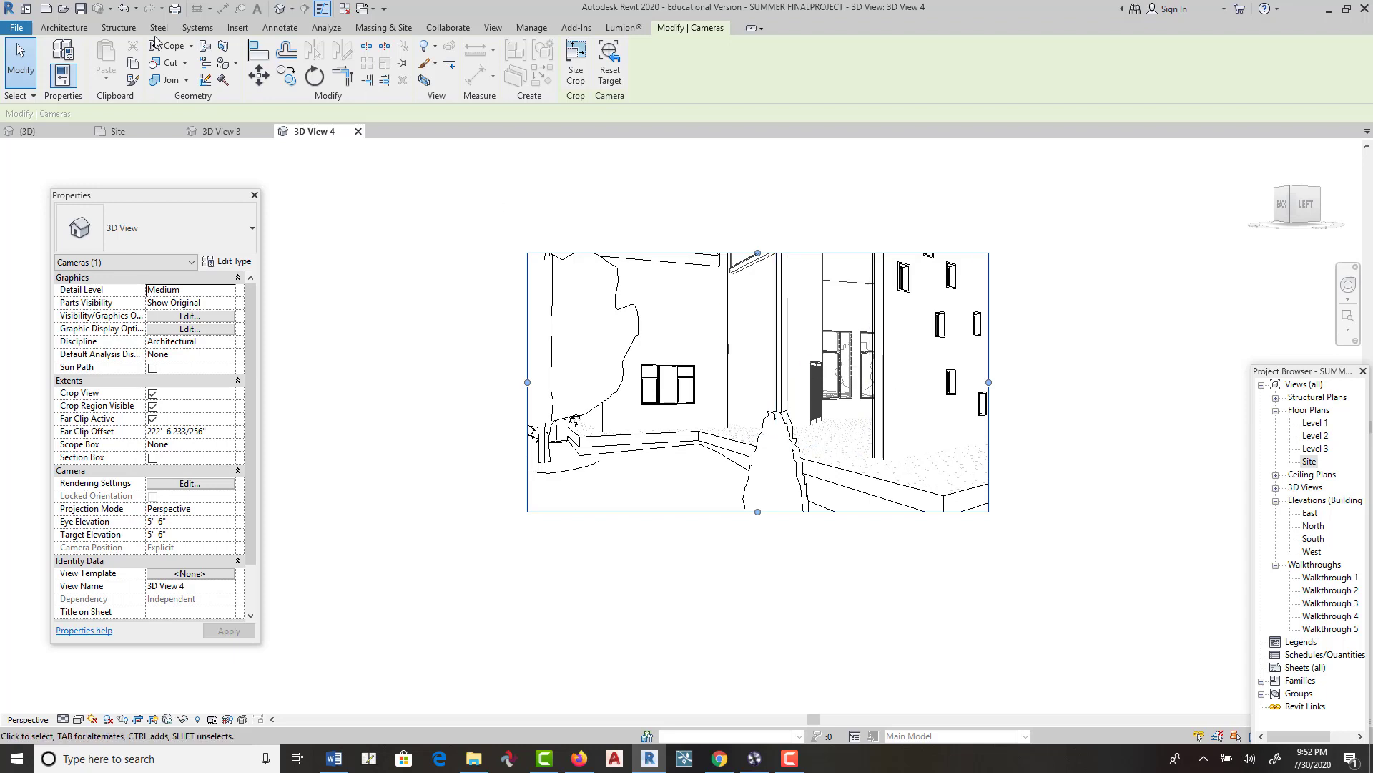
Step: Undo the crop region changes and the placement of the perspective camera
{"action": "left_click", "coordinate": [127, 14]}
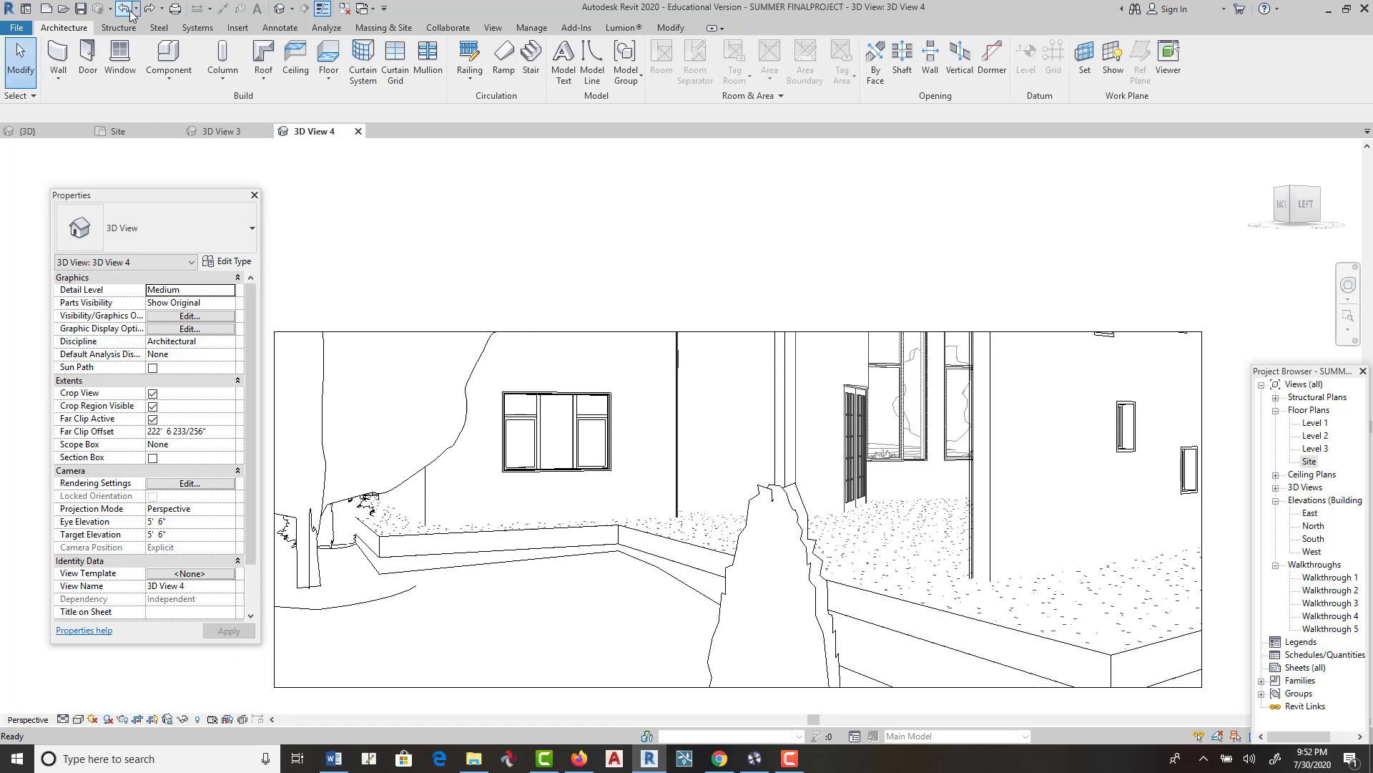
{"action": "left_click", "coordinate": [127, 10]}
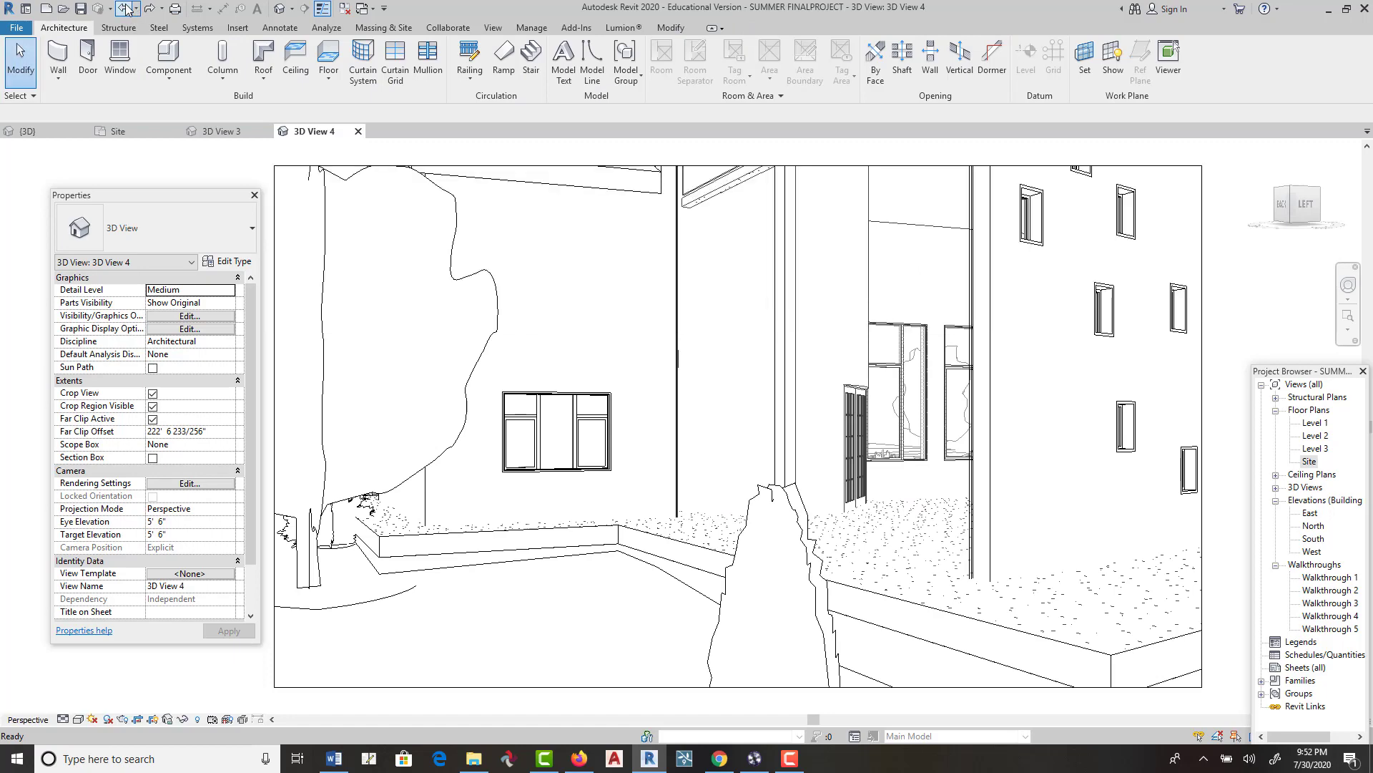
{"action": "left_click", "coordinate": [126, 10]}
{"action": "left_click", "coordinate": [126, 10]}
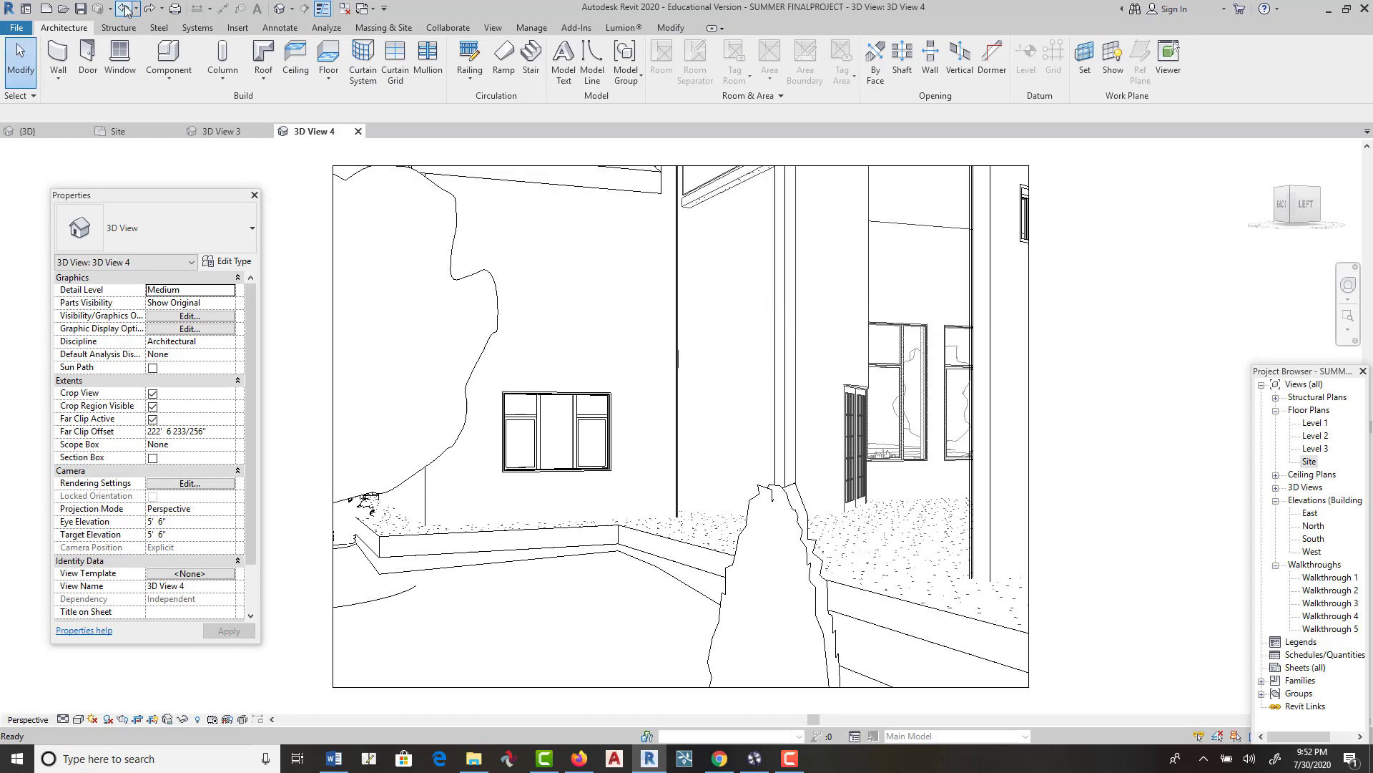
{"action": "left_click", "coordinate": [127, 11]}
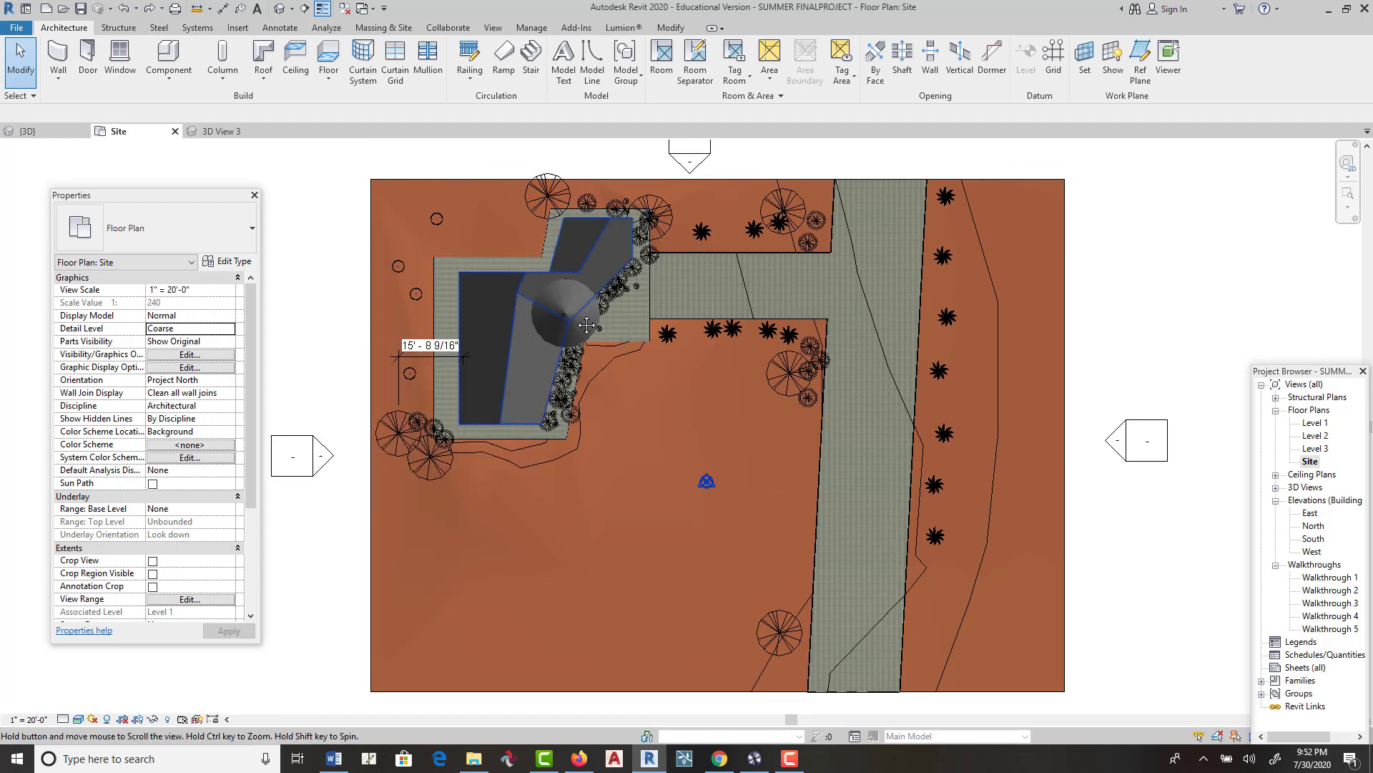
Step: Place a perspective camera beyond the site's northwest corner in the Site floor plan, aimed across the building just past the round tower
{"action": "left_click", "coordinate": [291, 8]}
{"action": "left_click", "coordinate": [267, 46]}
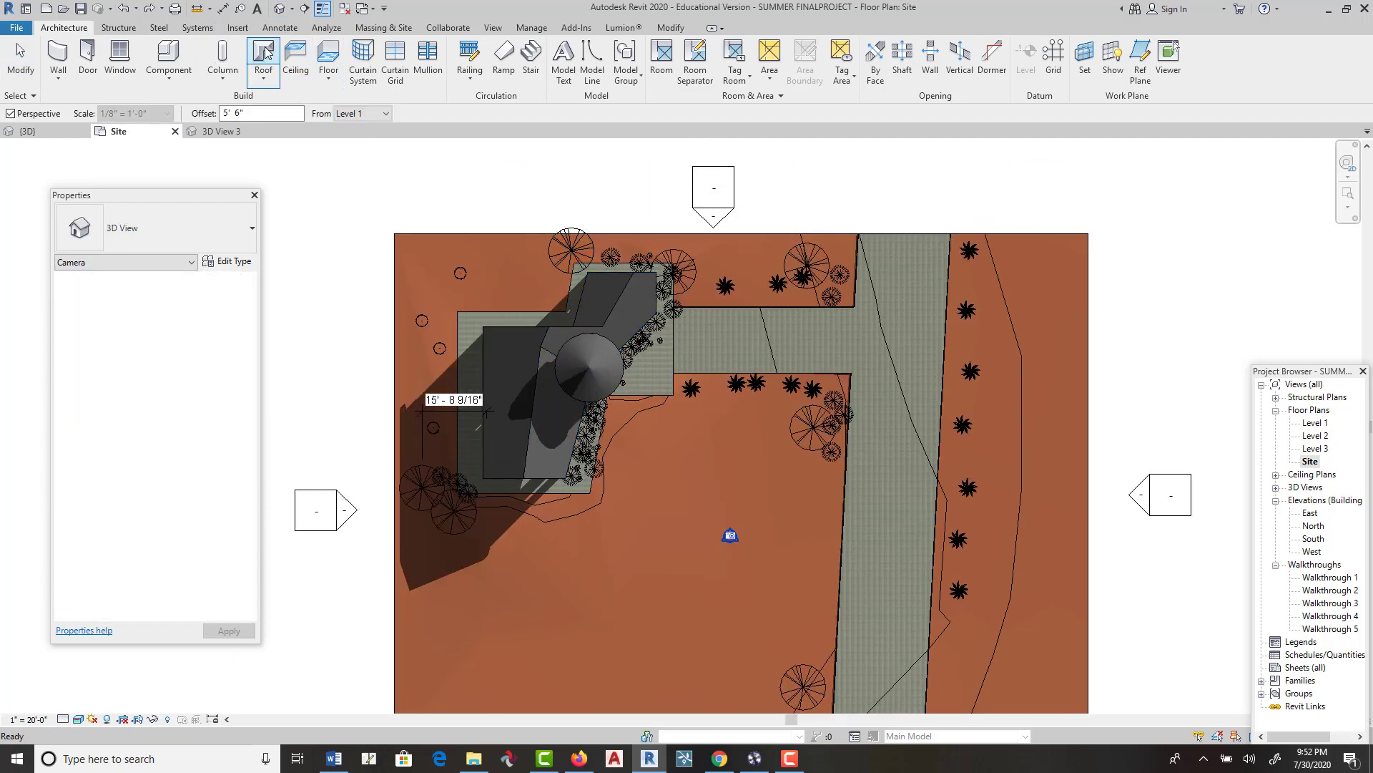
{"action": "left_click", "coordinate": [303, 143]}
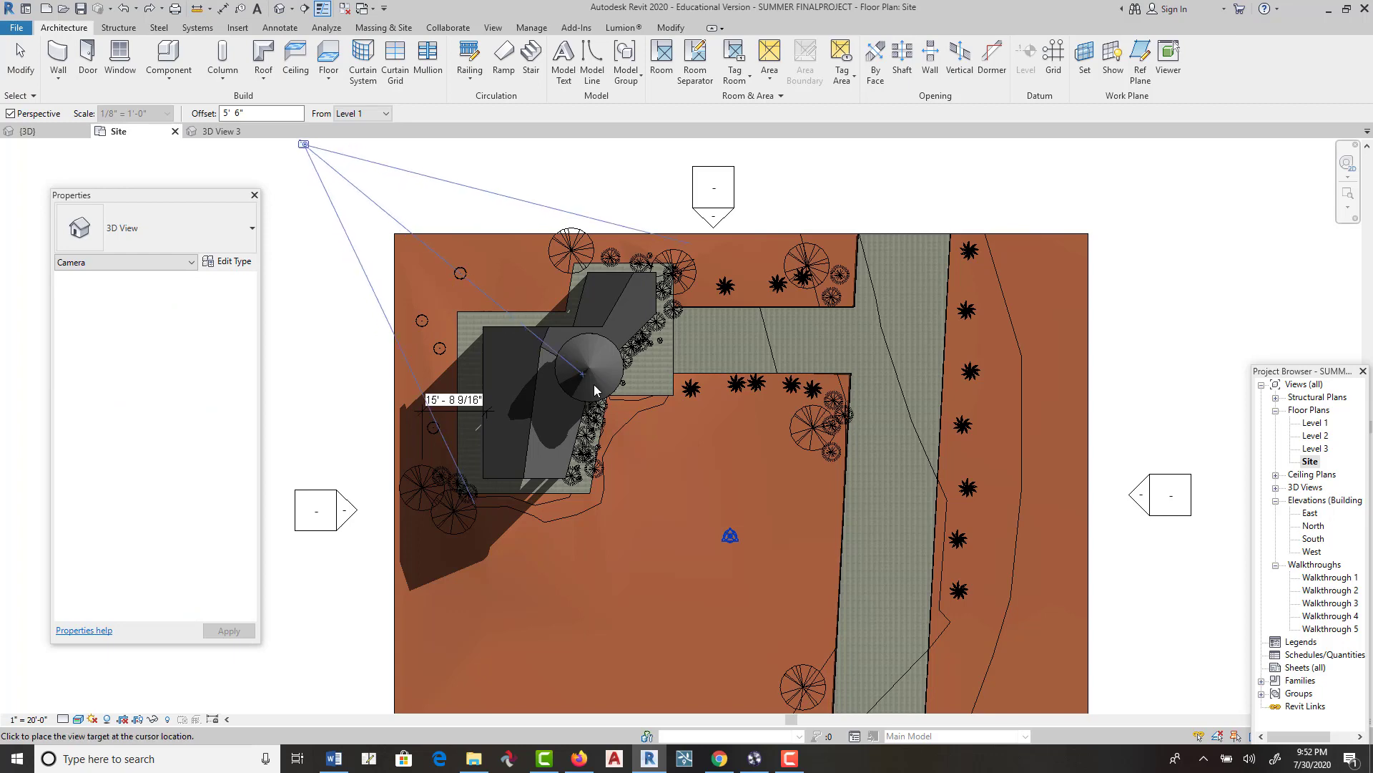
{"action": "left_click", "coordinate": [636, 402]}
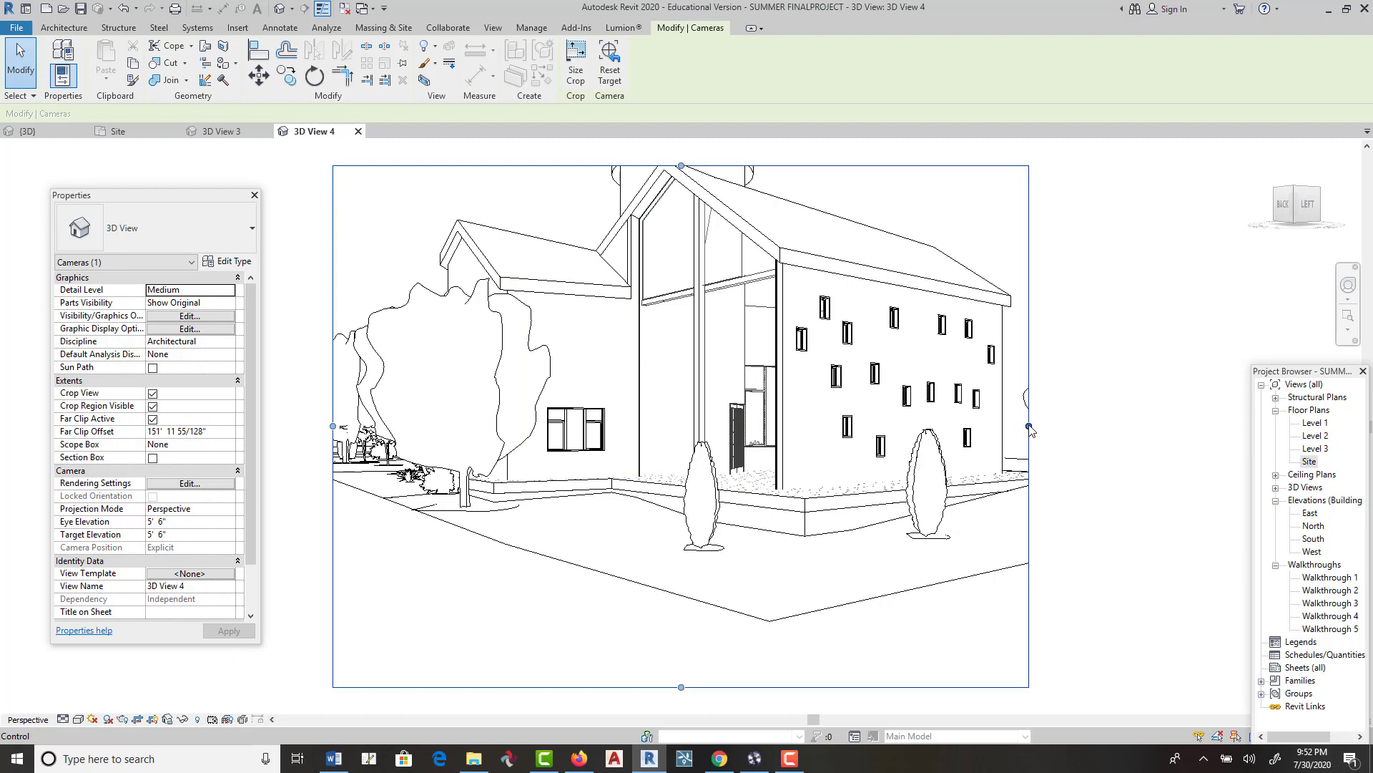
Step: Enlarge the new camera view's crop region upward and on both sides so the whole tower, building and surrounding trees fit
{"action": "left_click_drag", "start_coordinate": [1030, 429], "coordinate": [1131, 427]}
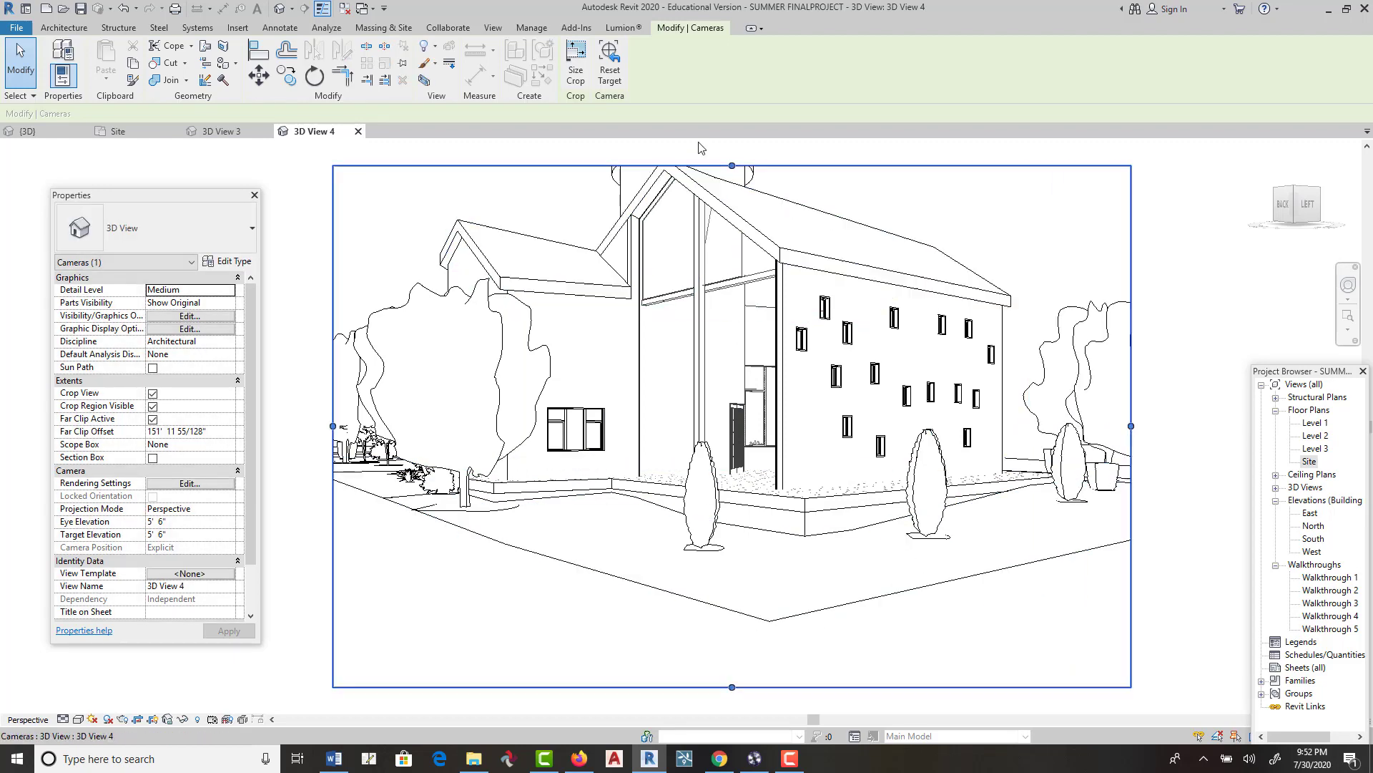
{"action": "left_click_drag", "start_coordinate": [731, 166], "coordinate": [739, 147]}
{"action": "scroll", "coordinate": [767, 293], "scroll_direction": "down", "scroll_amount": 2}
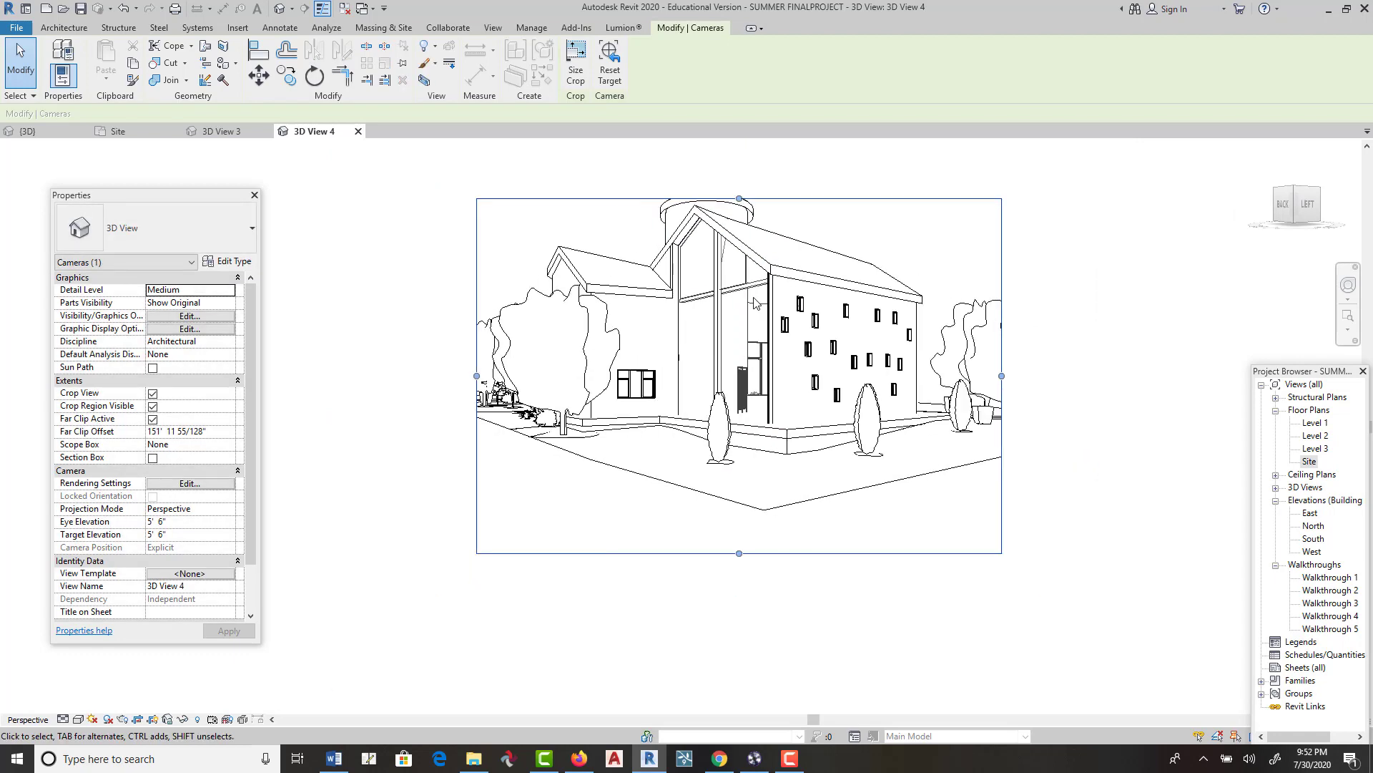
{"action": "middle_click_drag", "start_coordinate": [766, 297], "coordinate": [755, 369]}
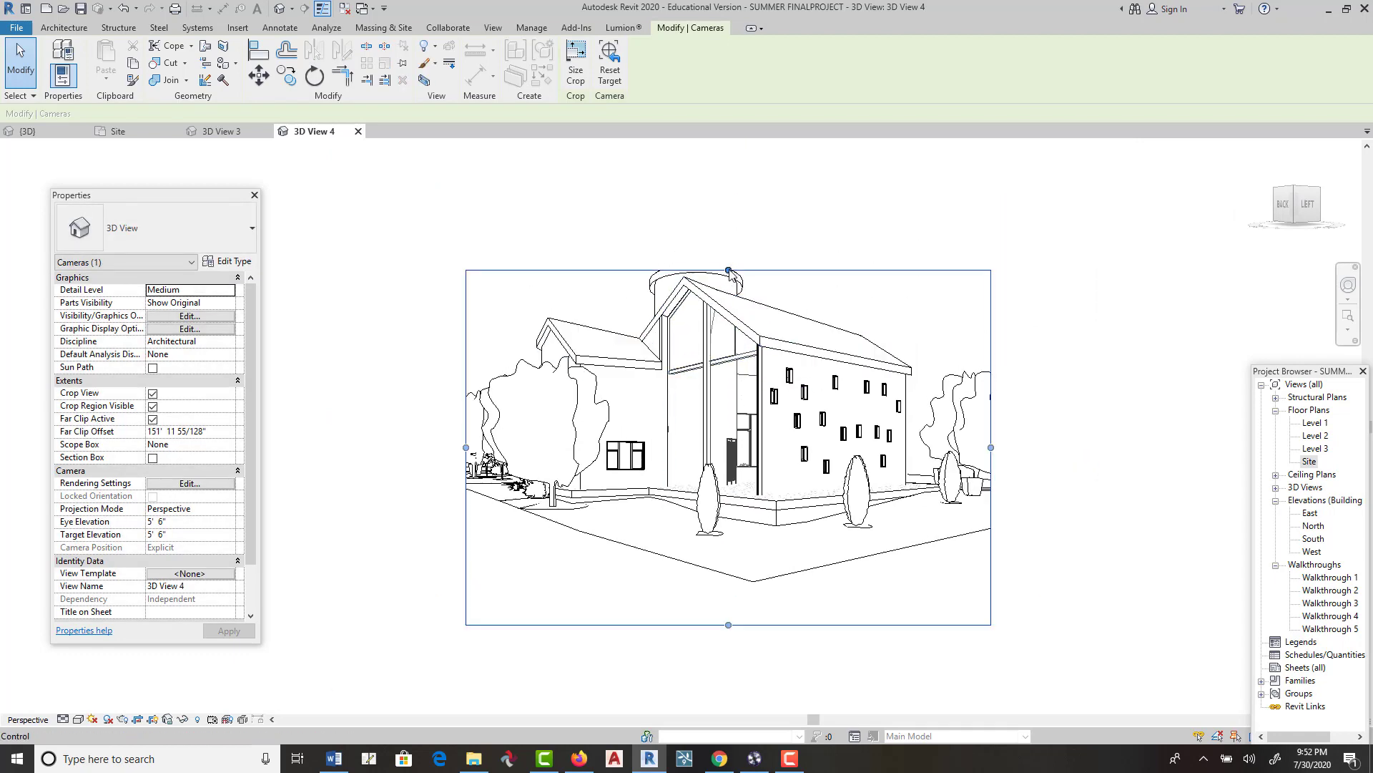
{"action": "left_click_drag", "start_coordinate": [729, 272], "coordinate": [728, 194]}
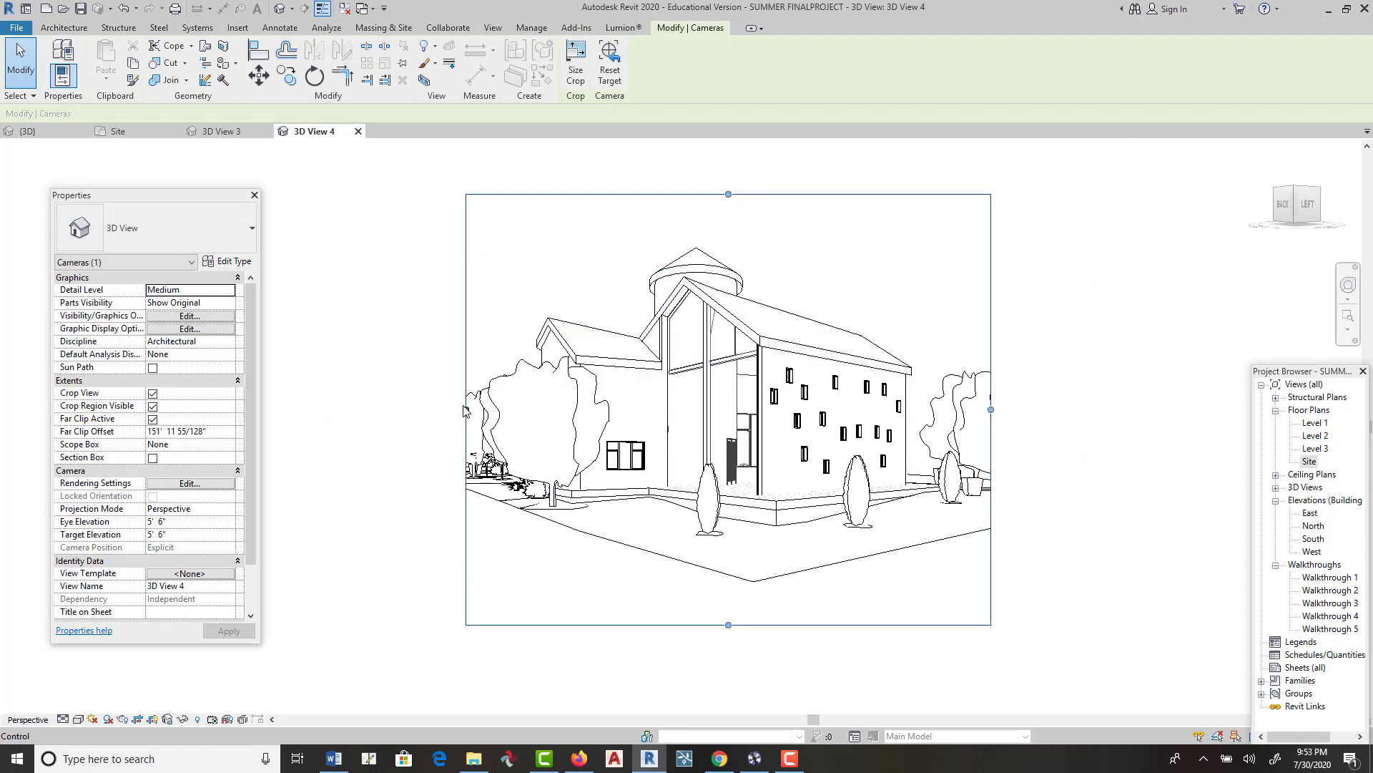
{"action": "left_click_drag", "start_coordinate": [467, 411], "coordinate": [337, 410]}
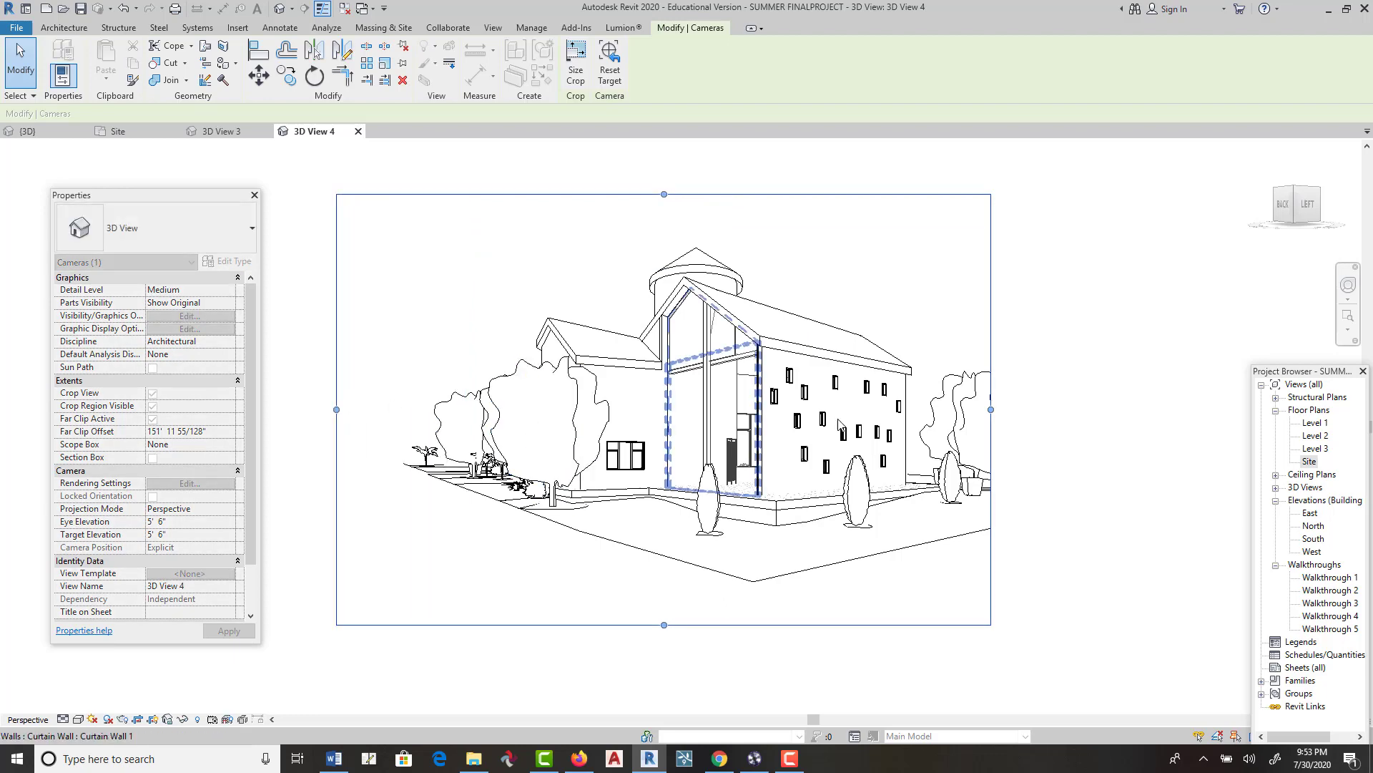
{"action": "left_click_drag", "start_coordinate": [990, 410], "coordinate": [1052, 410]}
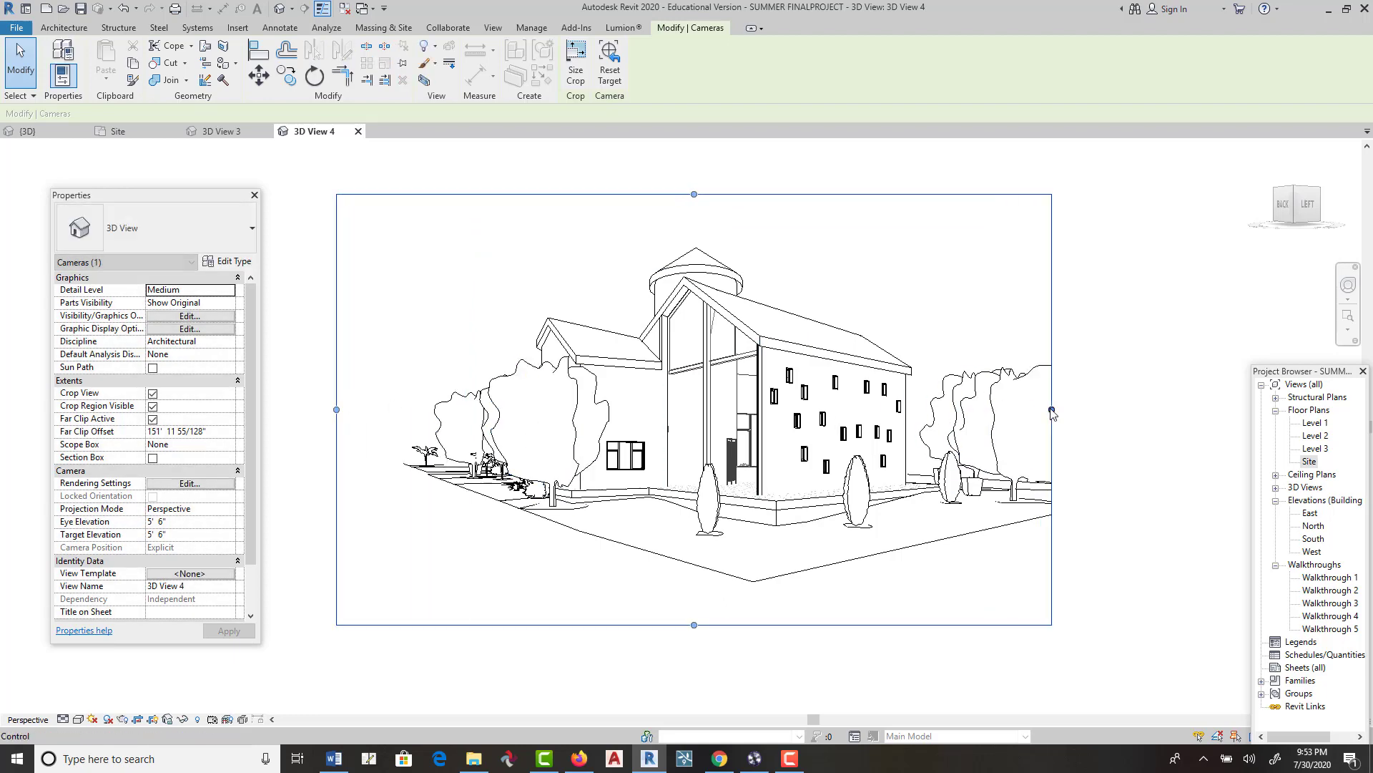
{"action": "left_click_drag", "start_coordinate": [336, 410], "coordinate": [385, 410]}
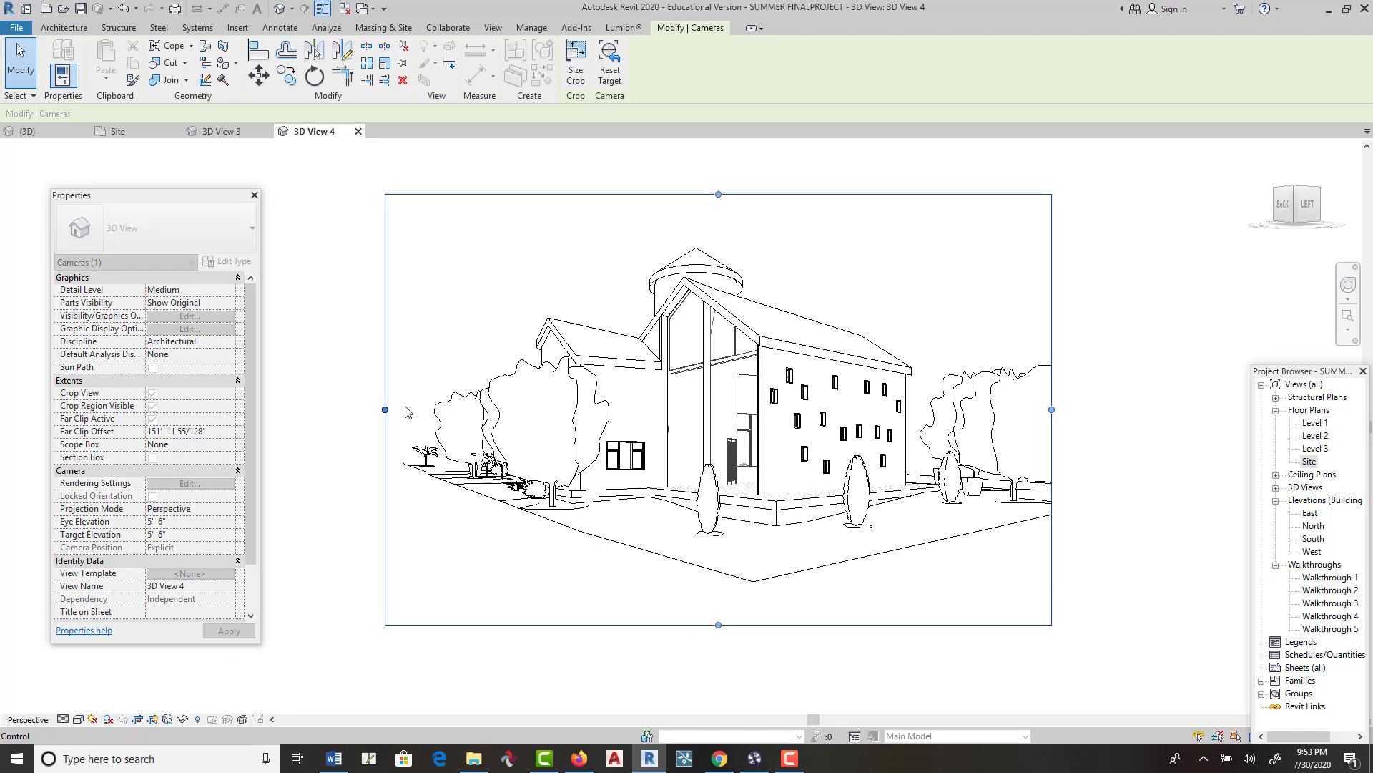
Step: Render the camera view in Ray Trace and return its visual style to Consistent Colors
{"action": "left_click", "coordinate": [78, 719]}
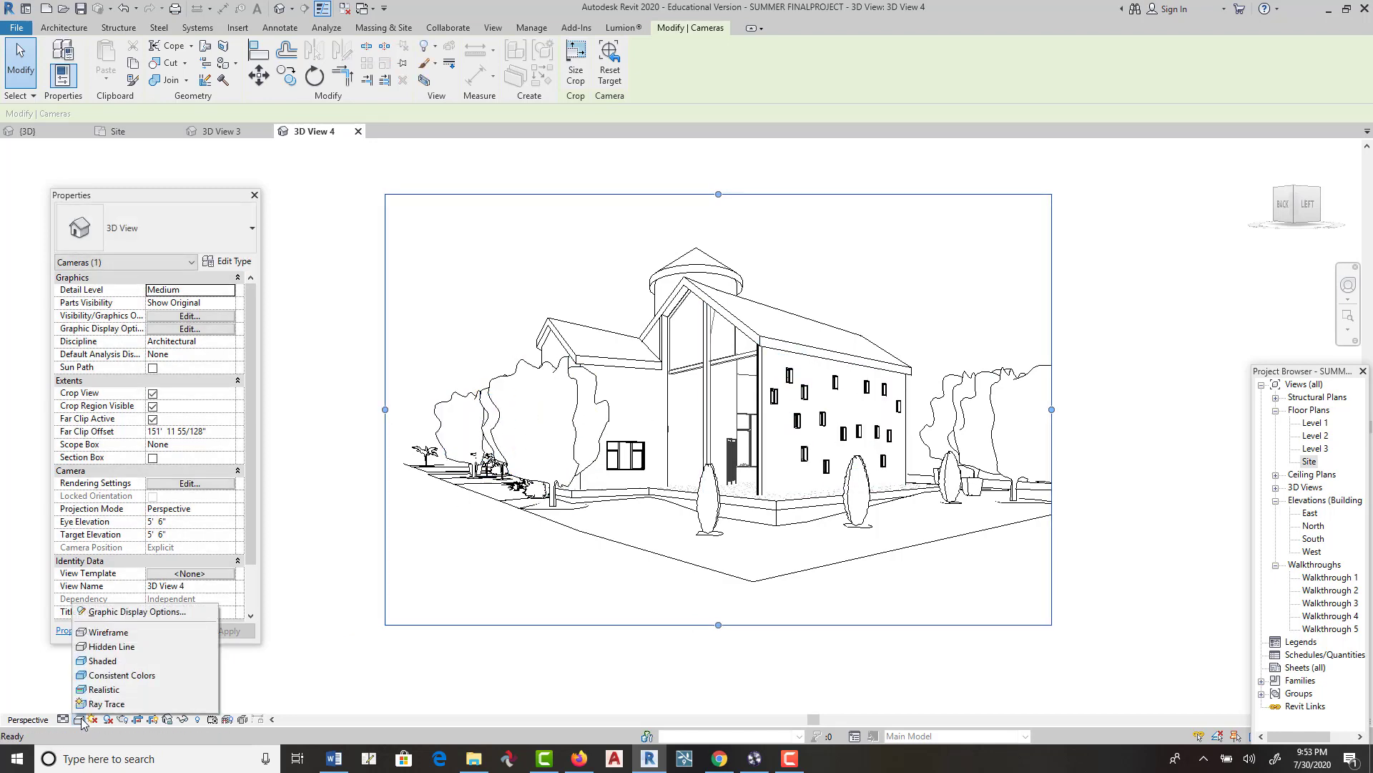
{"action": "left_click", "coordinate": [100, 710]}
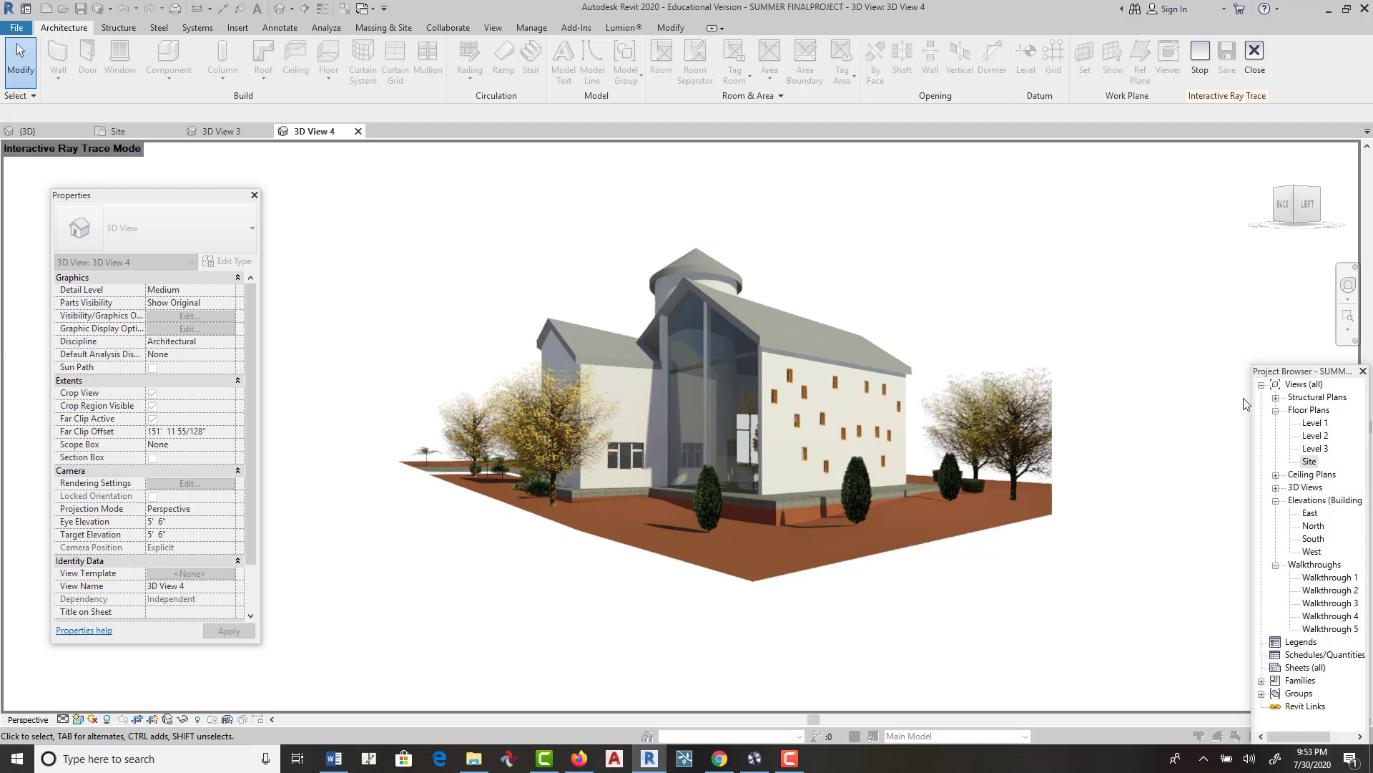
{"action": "left_click", "coordinate": [1311, 461]}
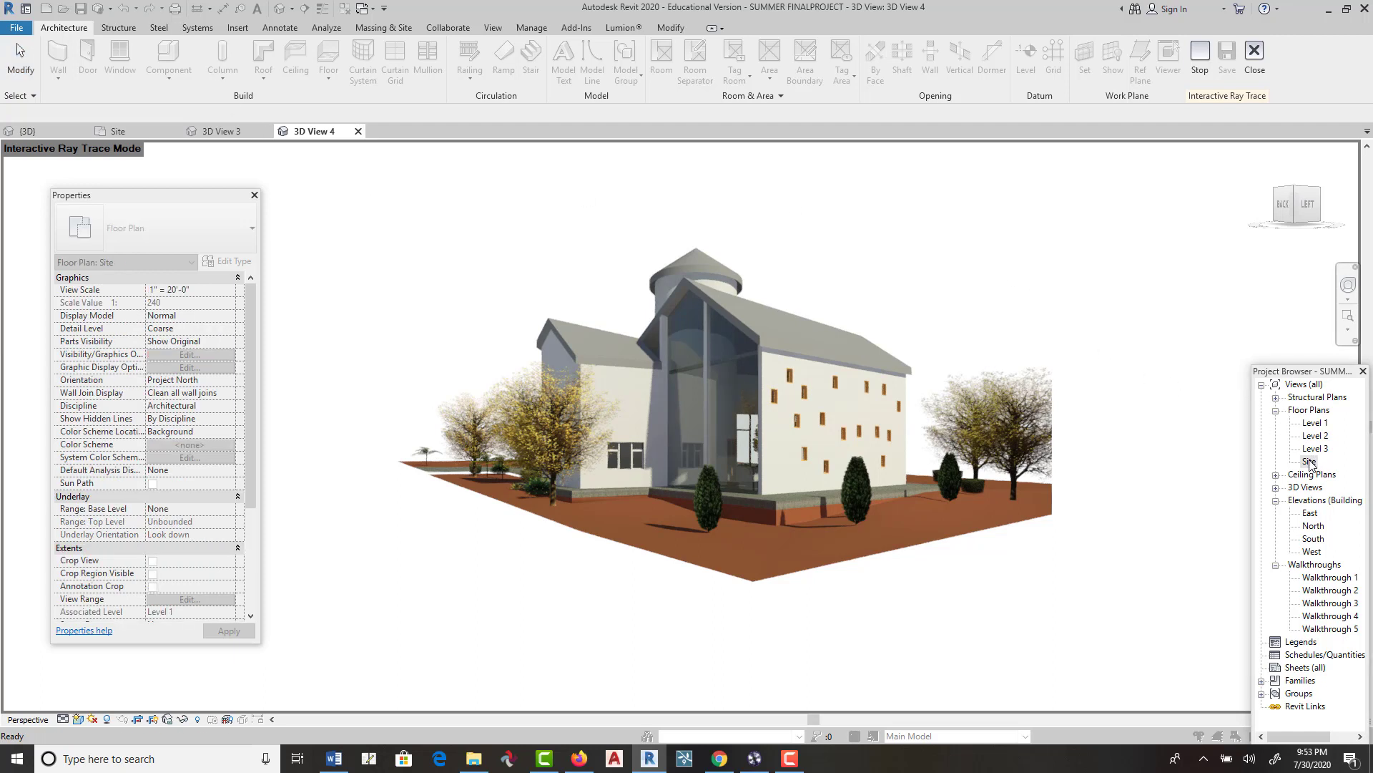
{"action": "left_click", "coordinate": [78, 719]}
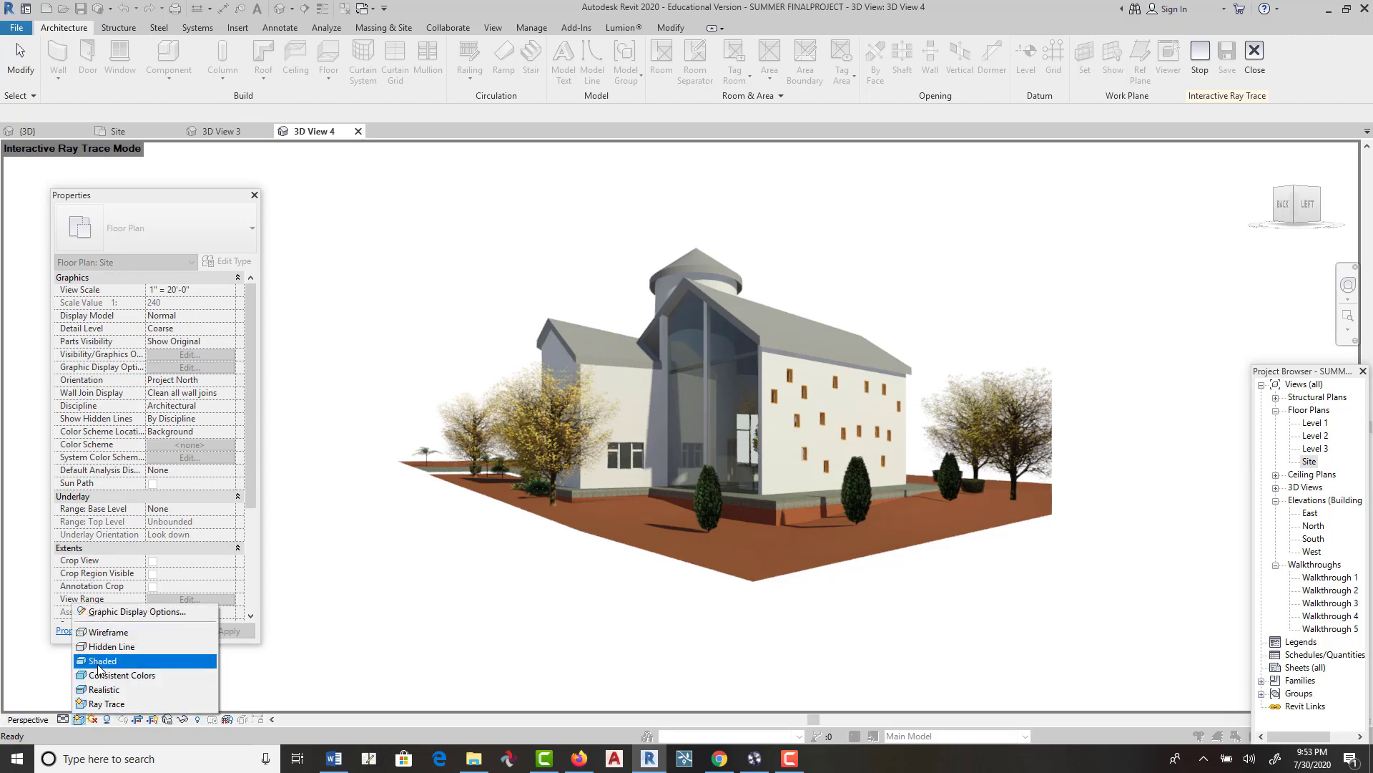
{"action": "left_click", "coordinate": [101, 674]}
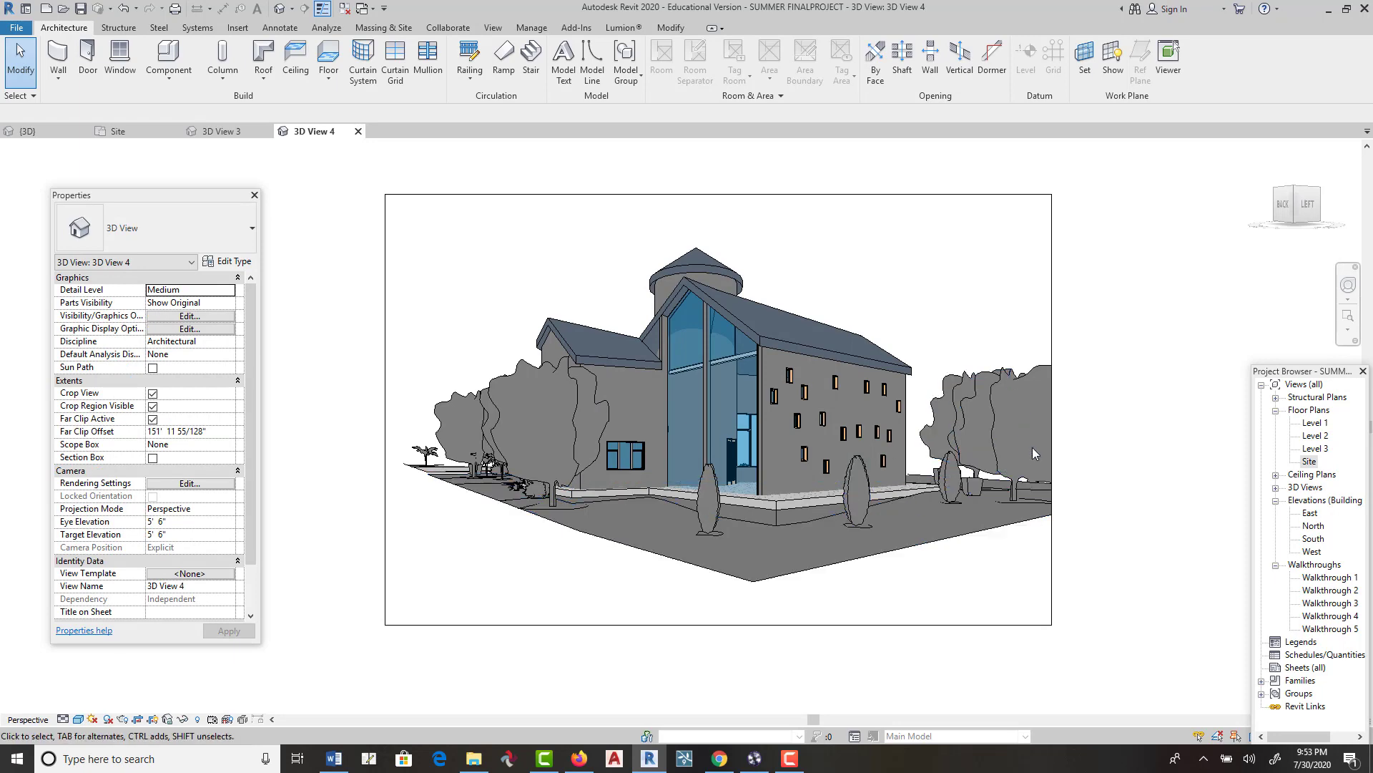
{"action": "double_click", "coordinate": [1309, 461]}
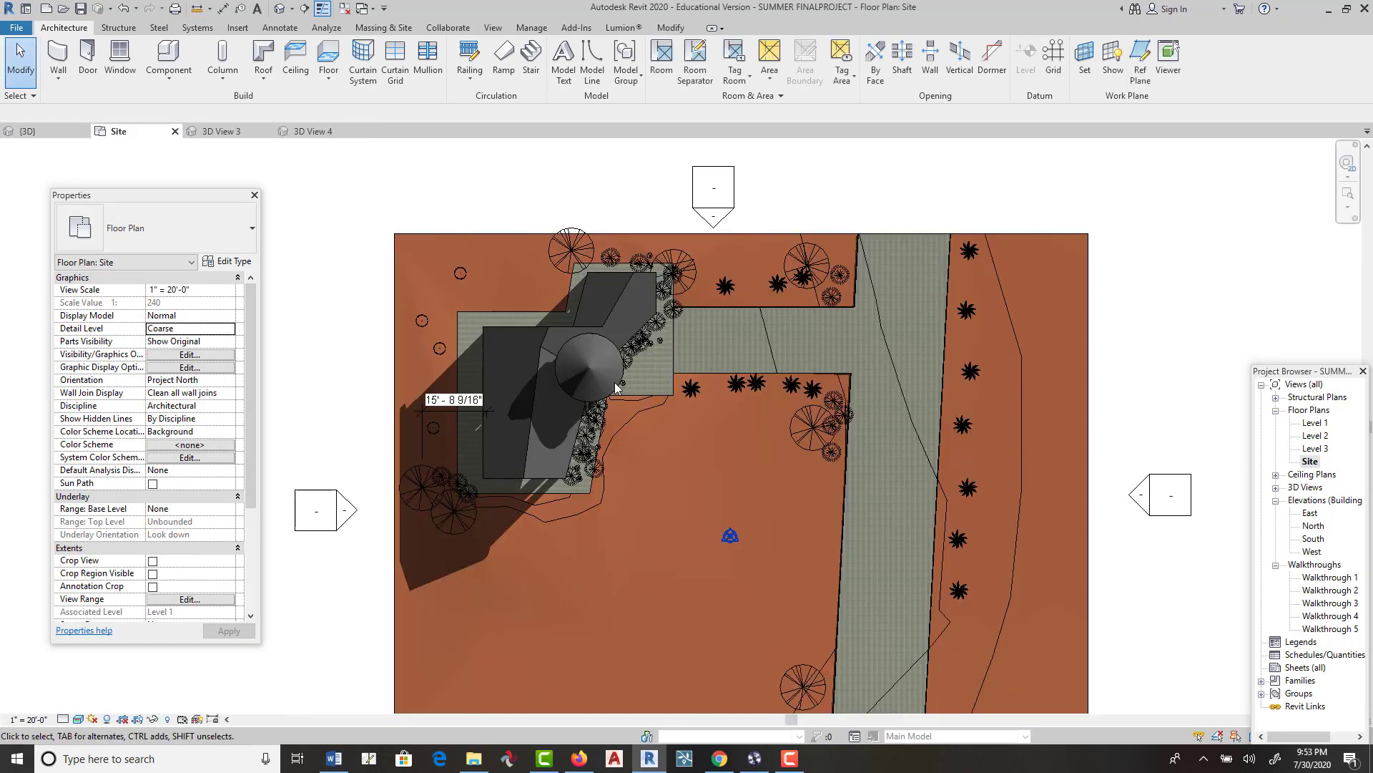
{"action": "scroll", "coordinate": [604, 353], "scroll_direction": "up", "scroll_amount": 4}
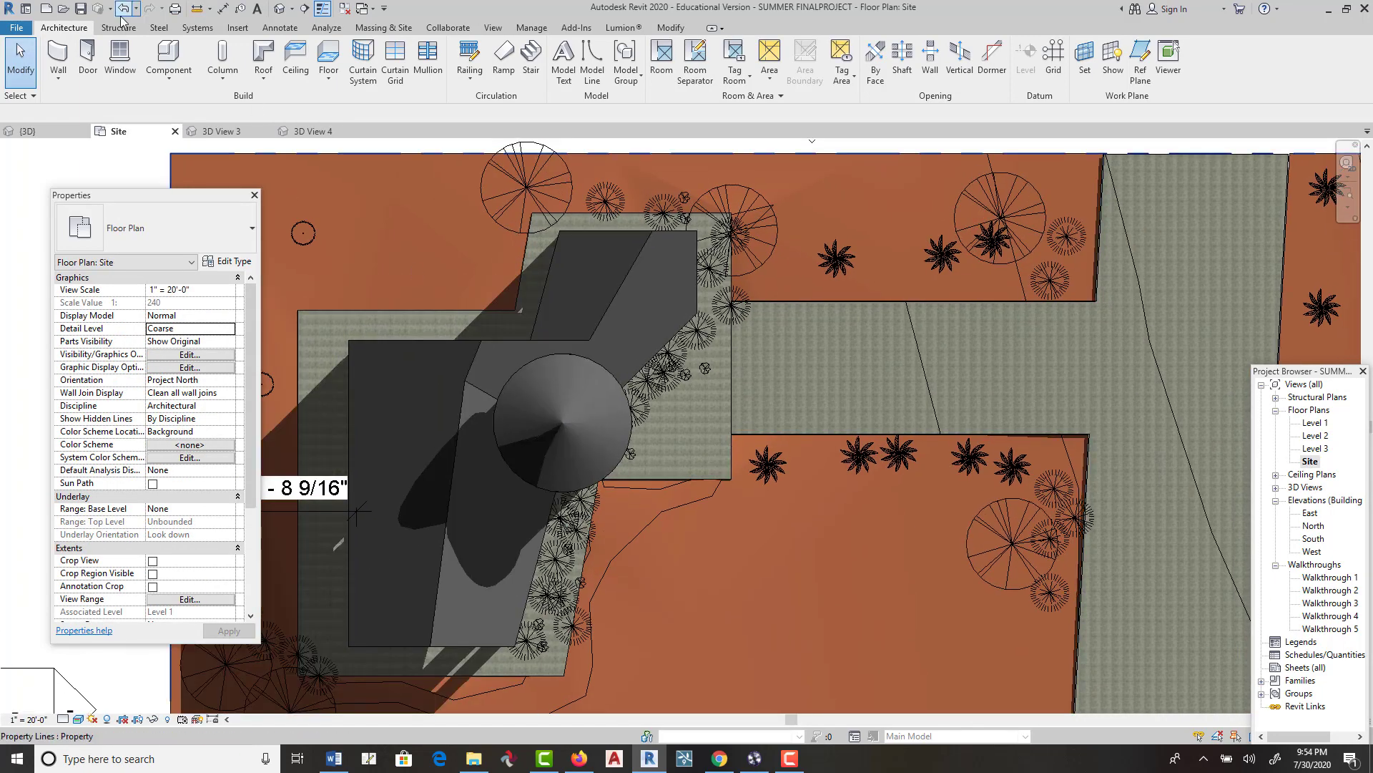
{"action": "left_click", "coordinate": [64, 75]}
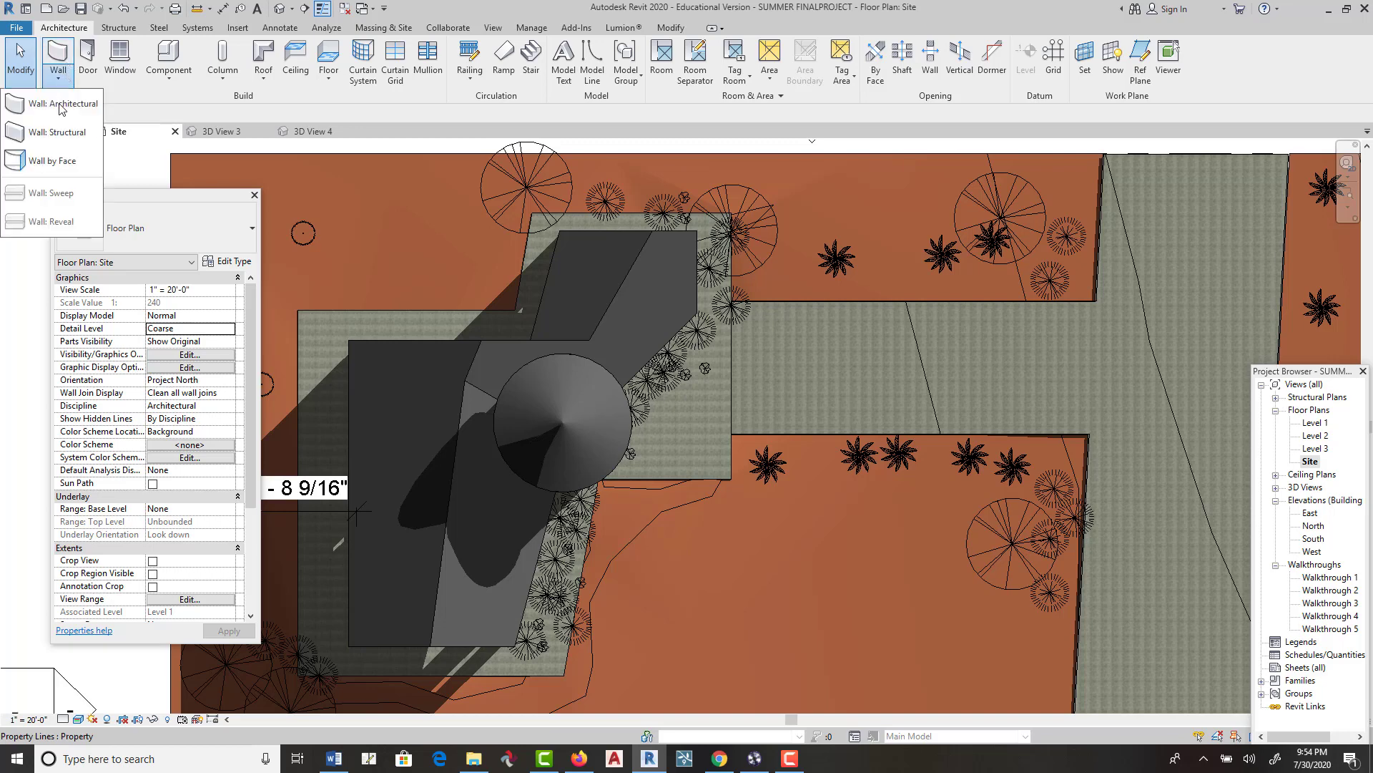
{"action": "left_click", "coordinate": [61, 107]}
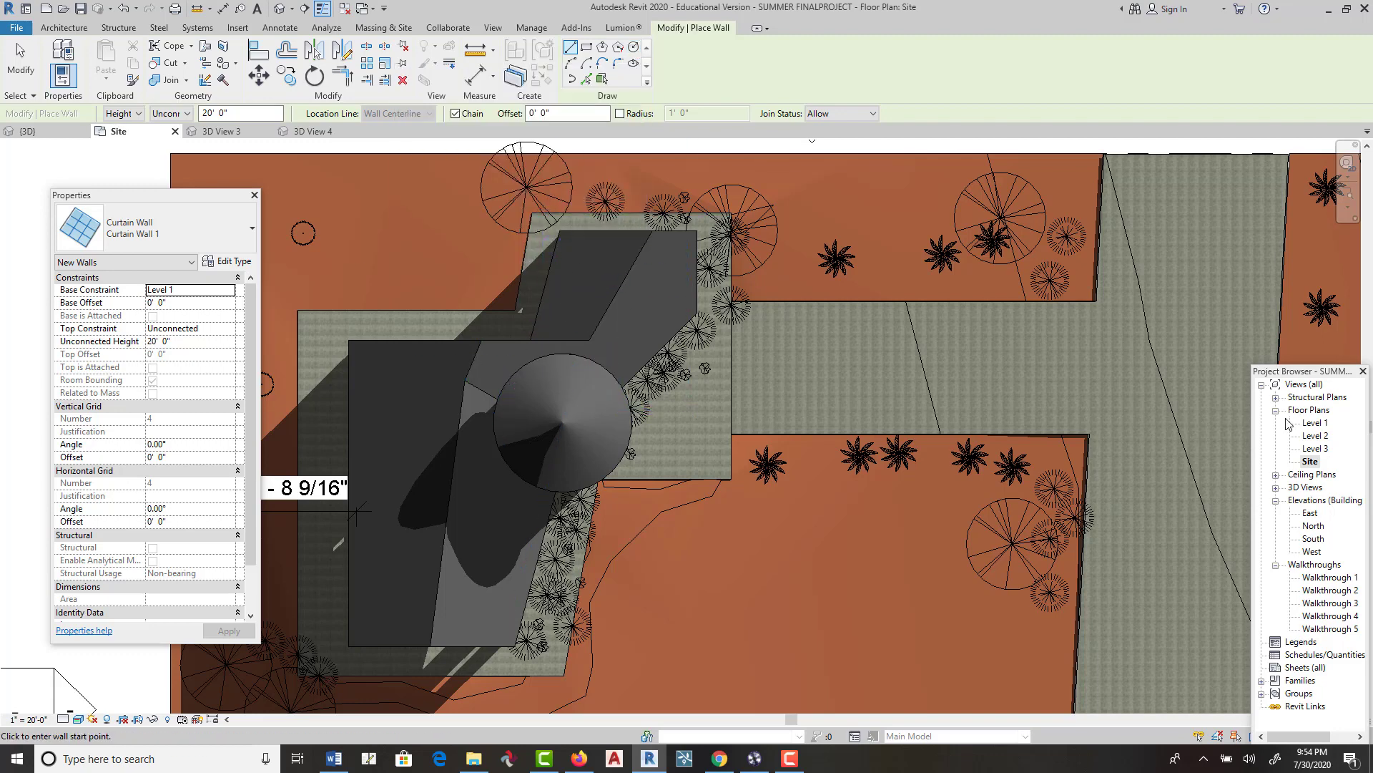
Step: Open the Level 1 floor plan and show the building interior around the curved stair
{"action": "double_click", "coordinate": [1315, 423]}
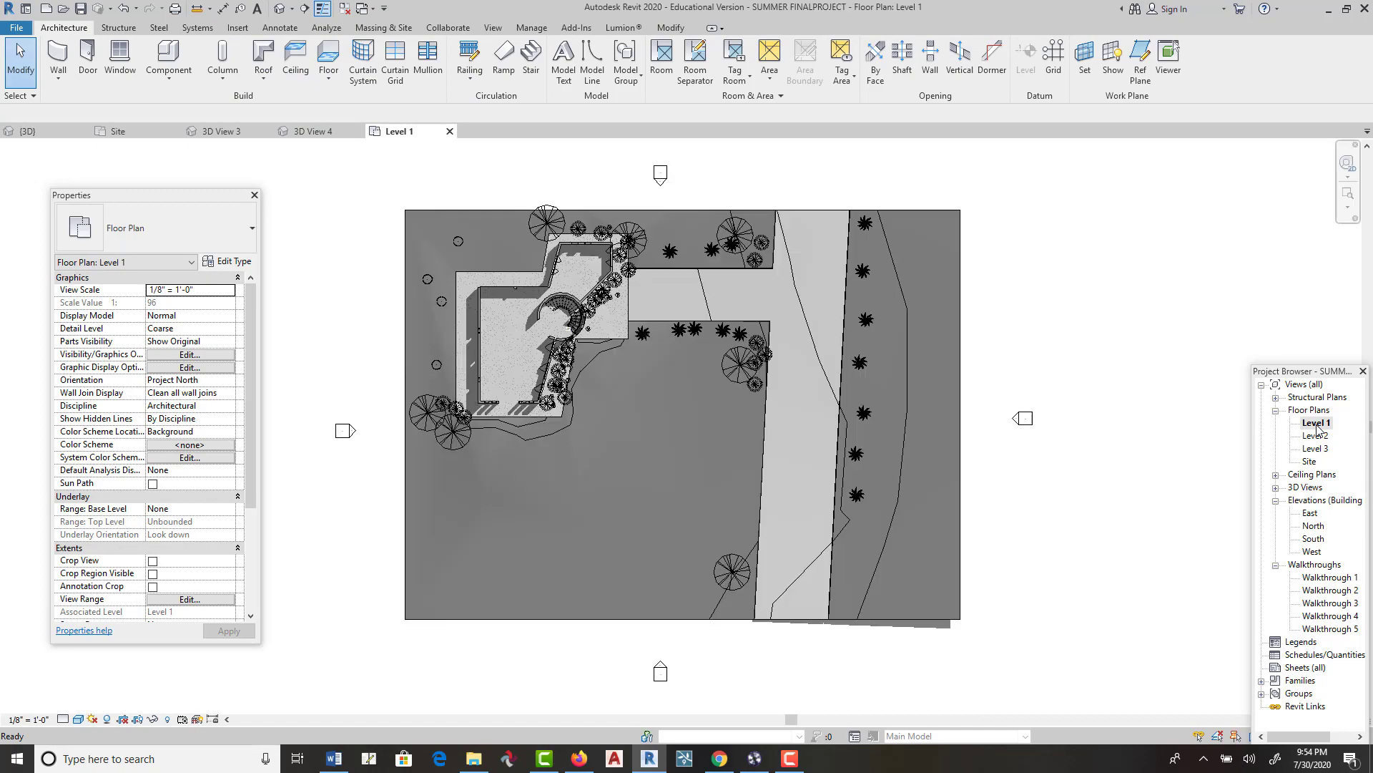
{"action": "scroll", "coordinate": [588, 333], "scroll_direction": "up", "scroll_amount": 5}
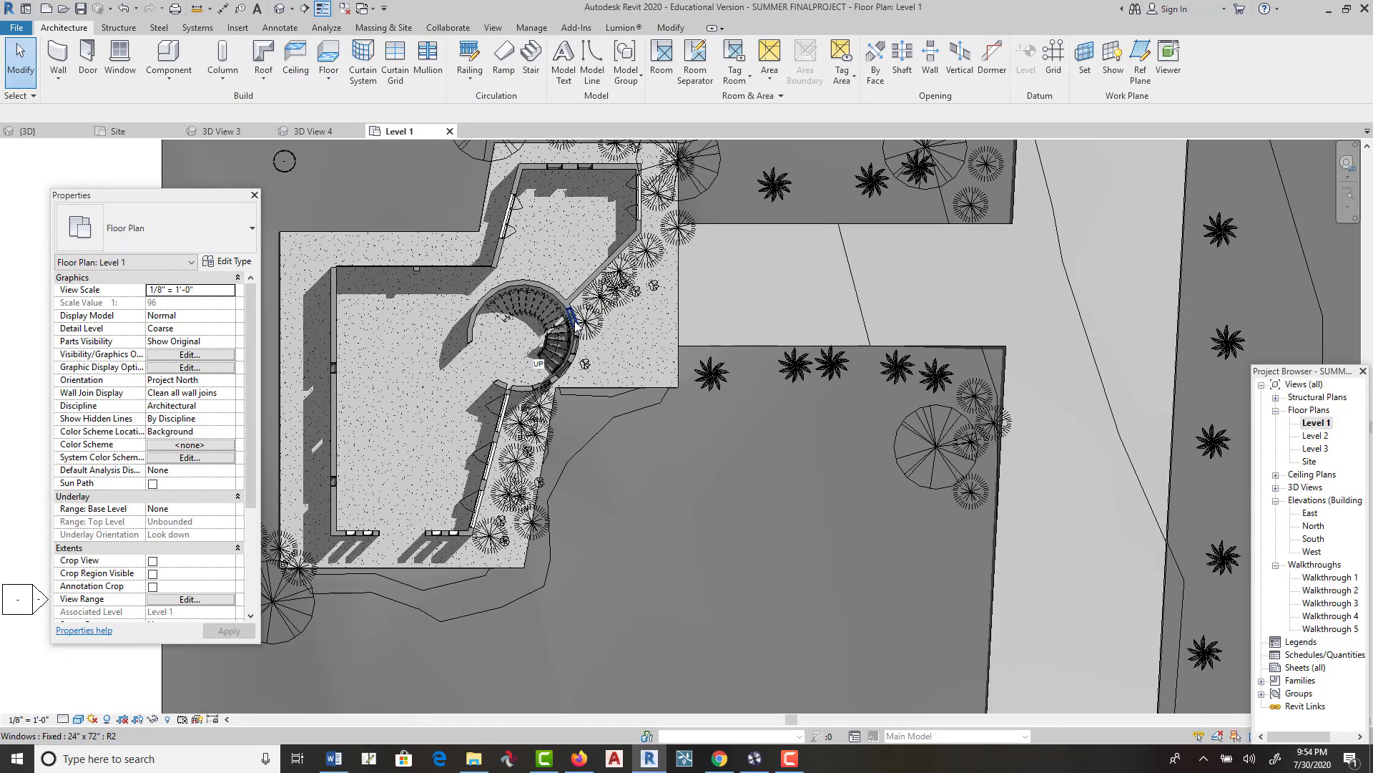
{"action": "scroll", "coordinate": [588, 332], "scroll_direction": "up", "scroll_amount": 2}
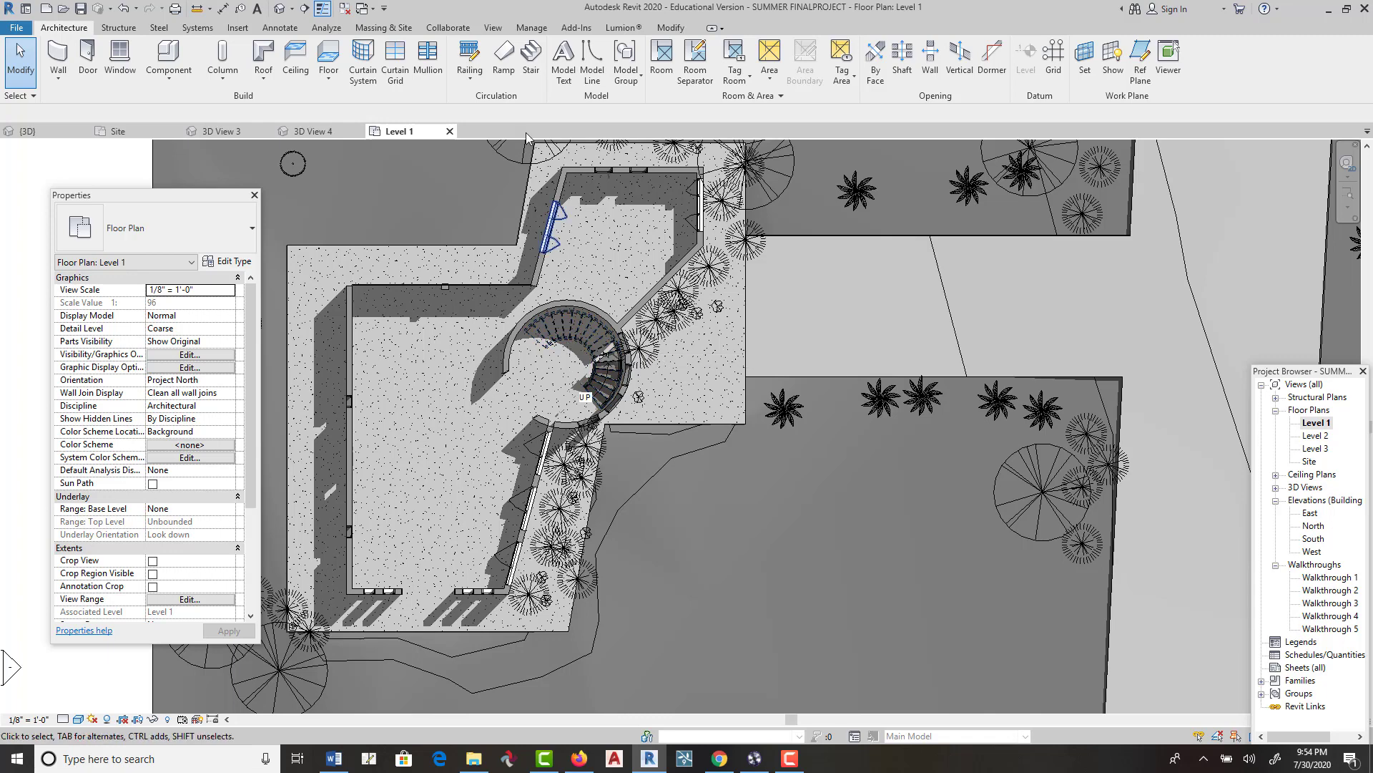
{"action": "left_click", "coordinate": [531, 79]}
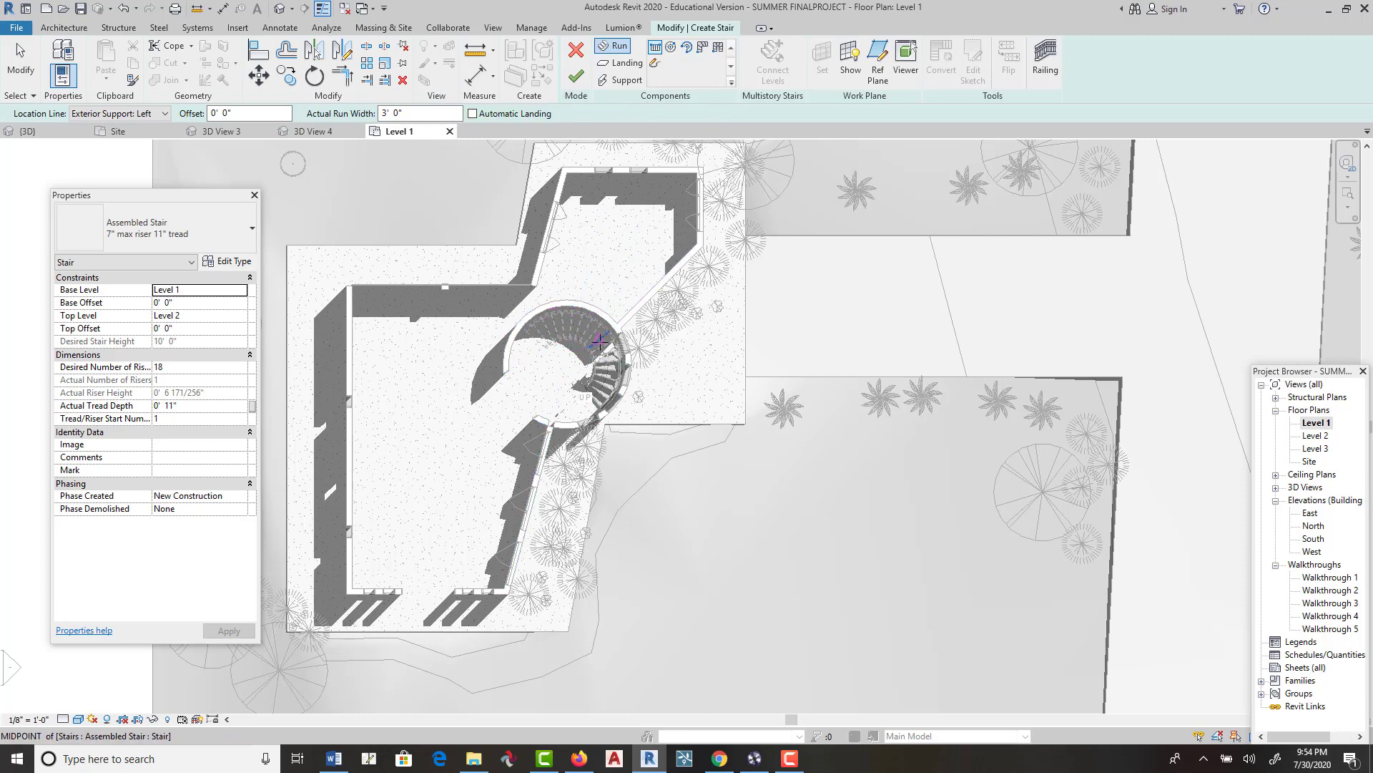
{"action": "scroll", "coordinate": [595, 342], "scroll_direction": "up", "scroll_amount": 3}
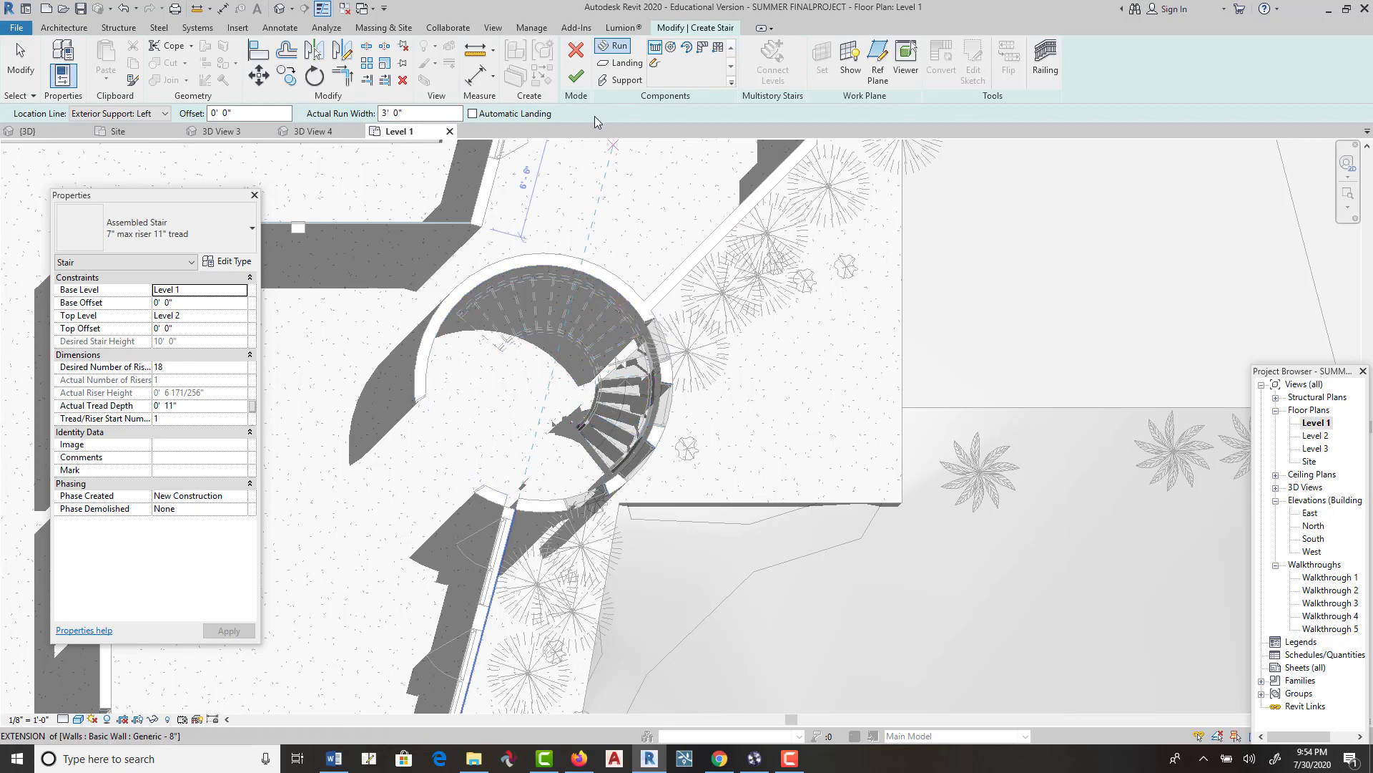
{"action": "scroll", "coordinate": [665, 214], "scroll_direction": "down", "scroll_amount": 3}
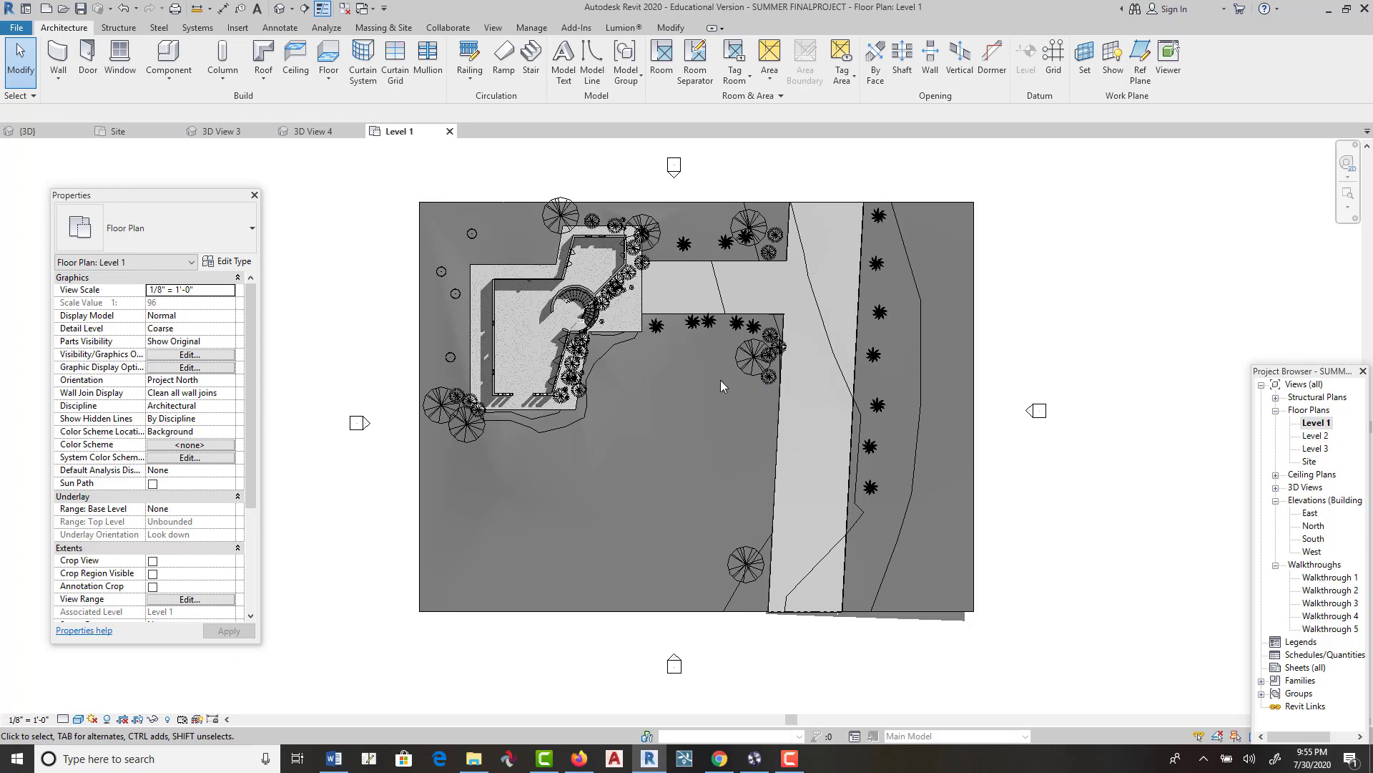
Step: Start a new walkthrough in the Level 1 floor plan
{"action": "scroll", "coordinate": [720, 380], "scroll_direction": "up", "scroll_amount": 2}
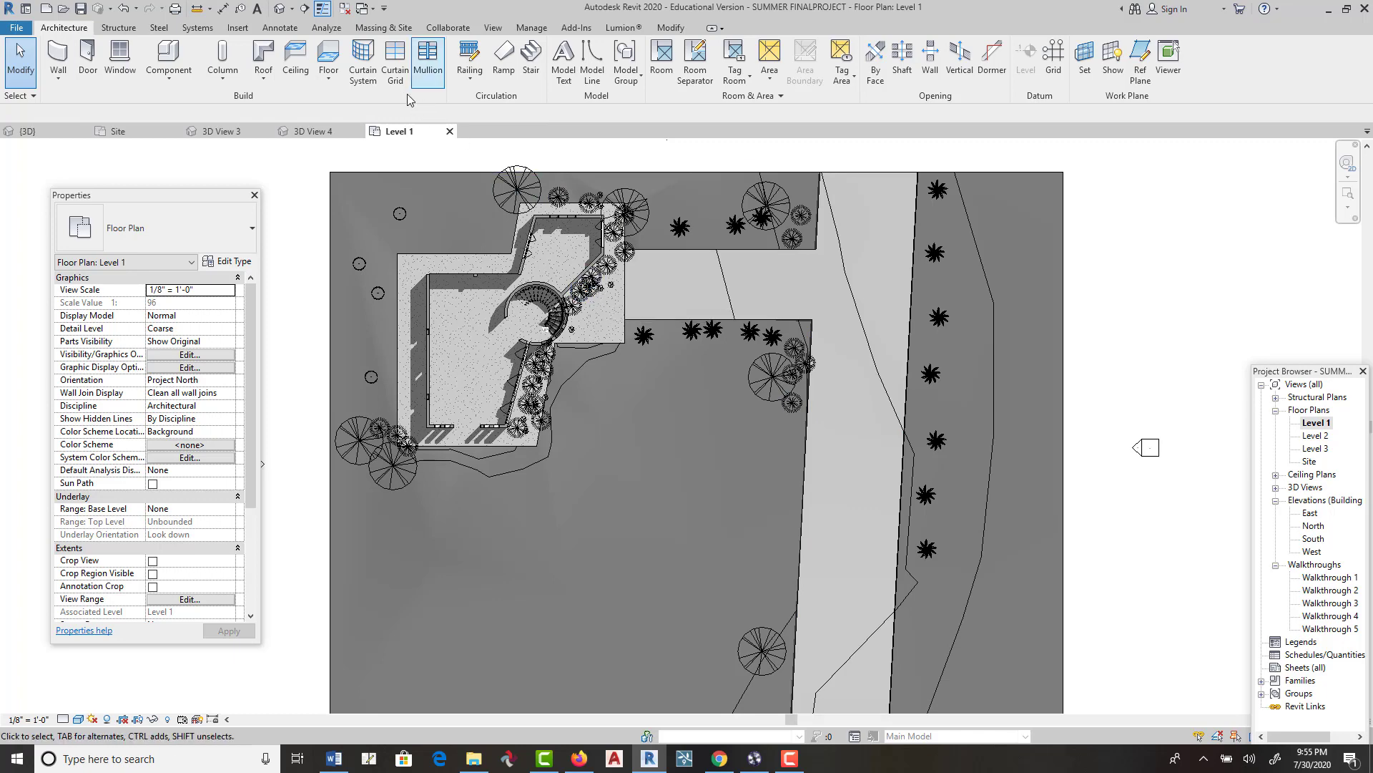
{"action": "left_click", "coordinate": [292, 9]}
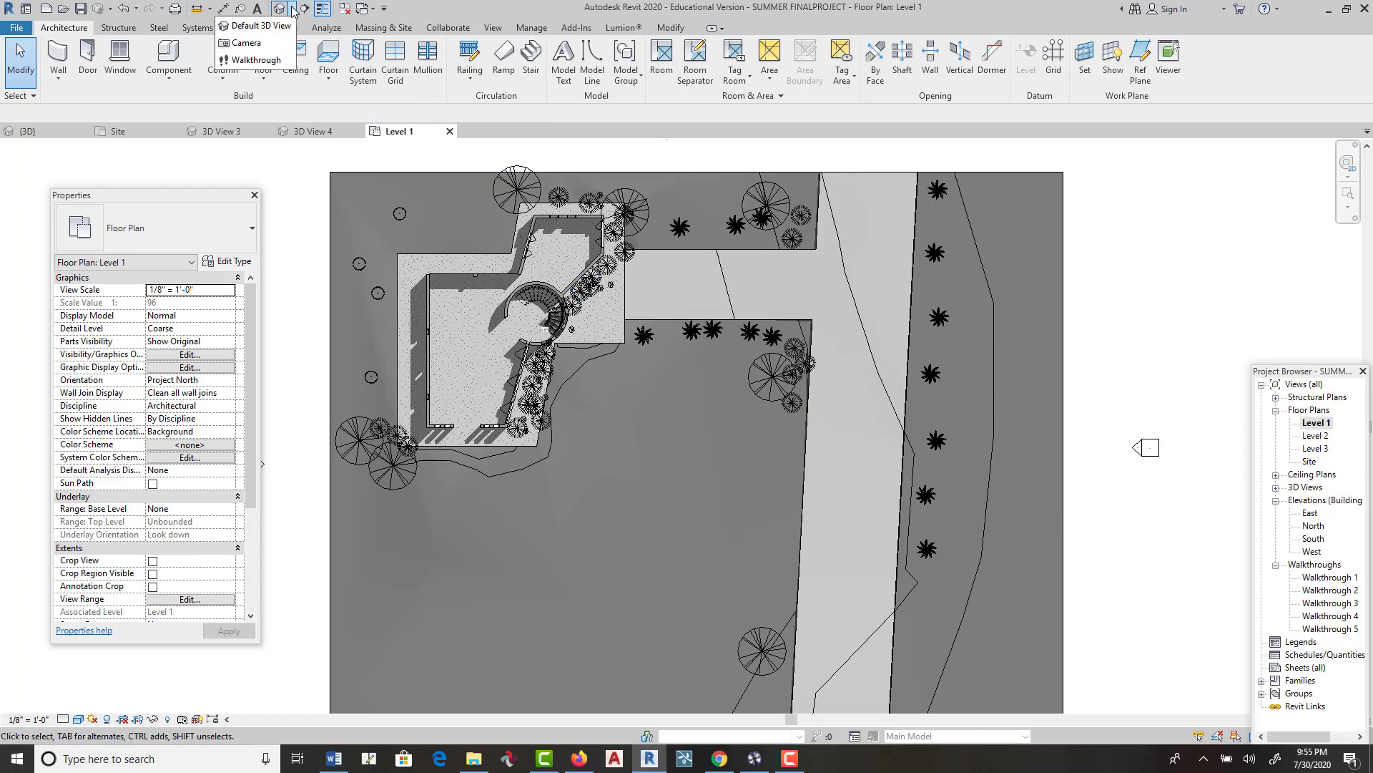
{"action": "left_click", "coordinate": [257, 59]}
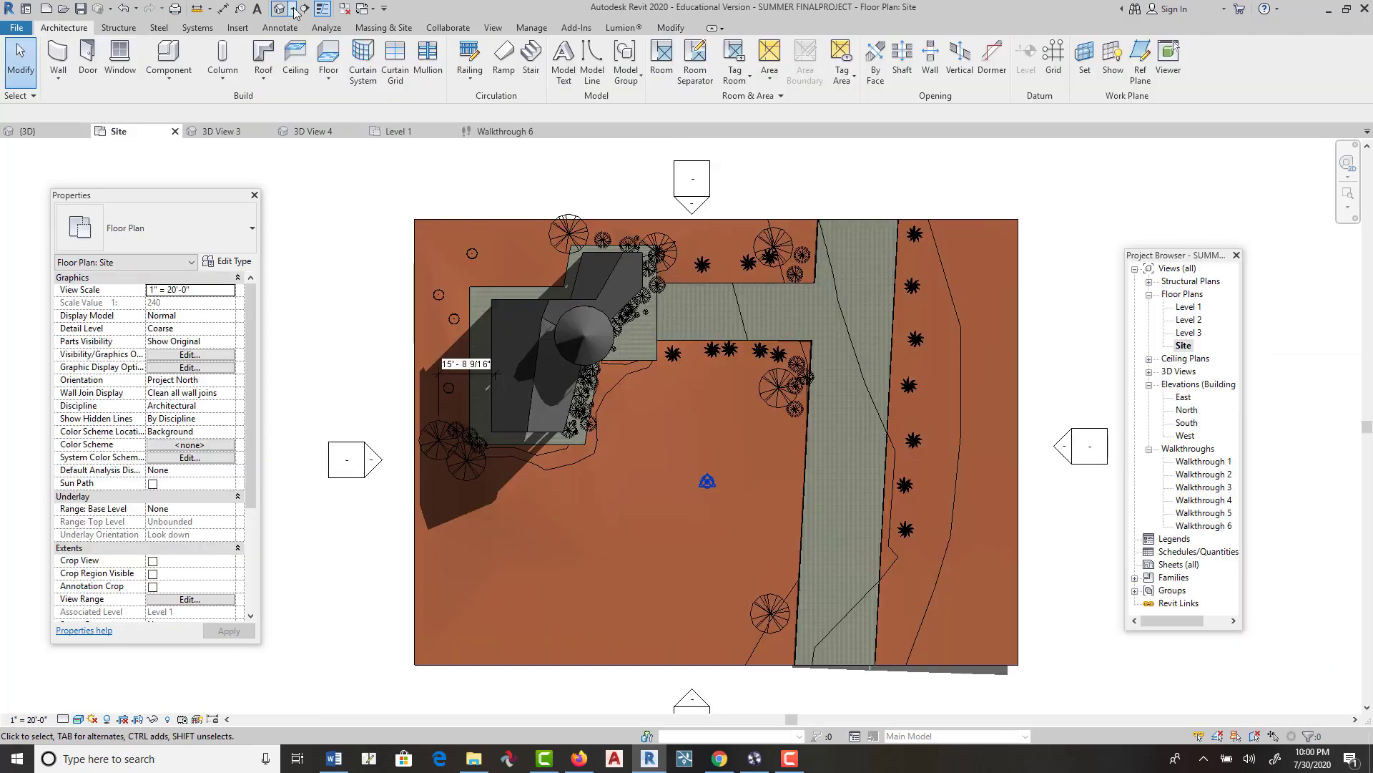
Step: Start a walkthrough in the Site floor plan, placing key frames from the open yard across to the road and back below the building
{"action": "left_click", "coordinate": [294, 9]}
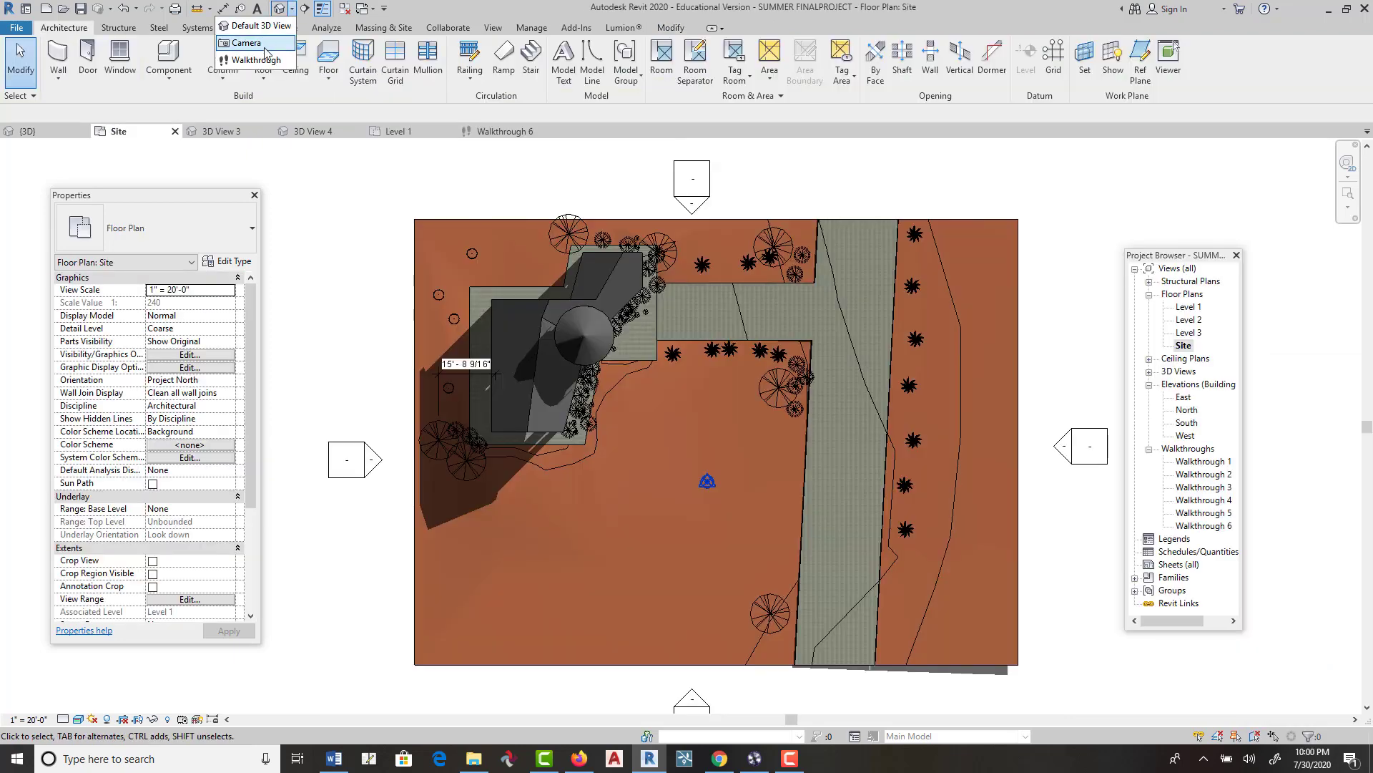
{"action": "left_click", "coordinate": [275, 56]}
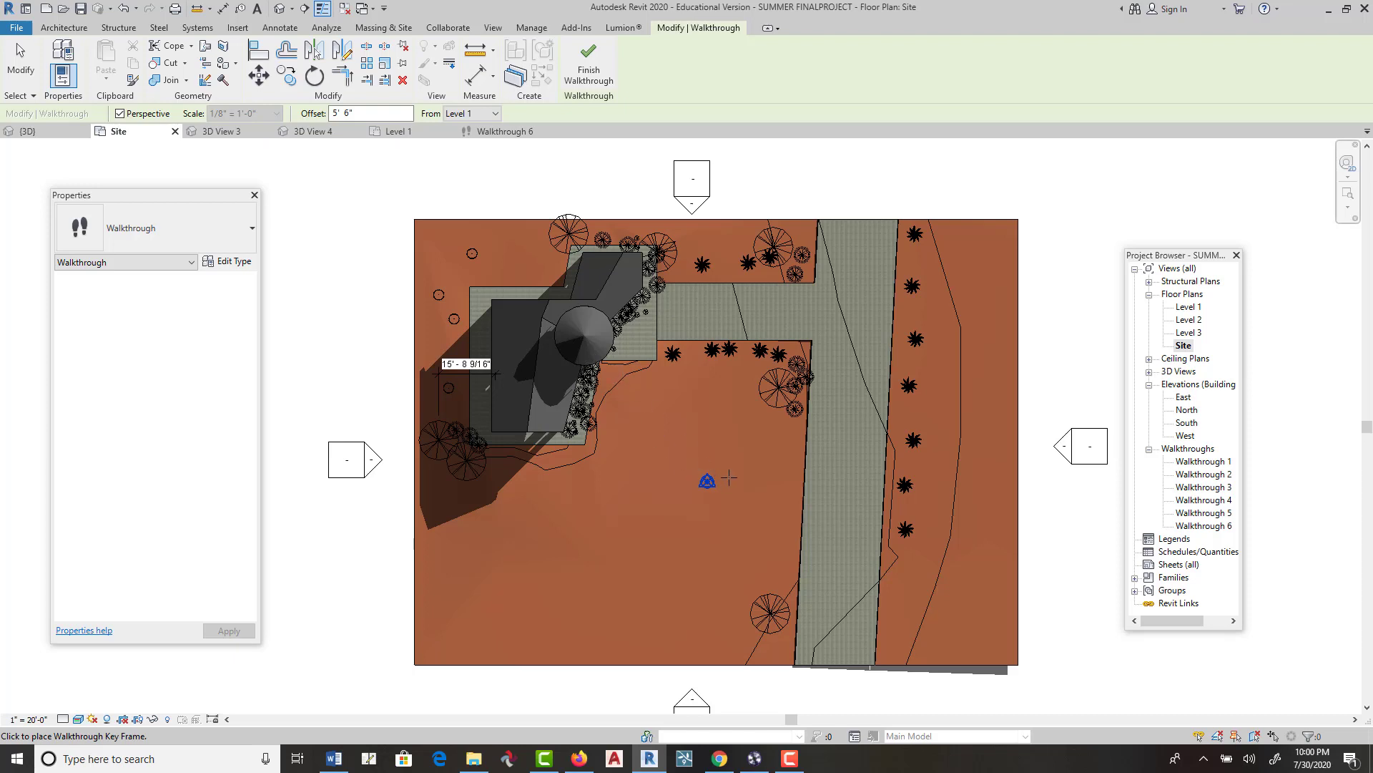
{"action": "left_click", "coordinate": [730, 478]}
{"action": "left_click", "coordinate": [698, 421]}
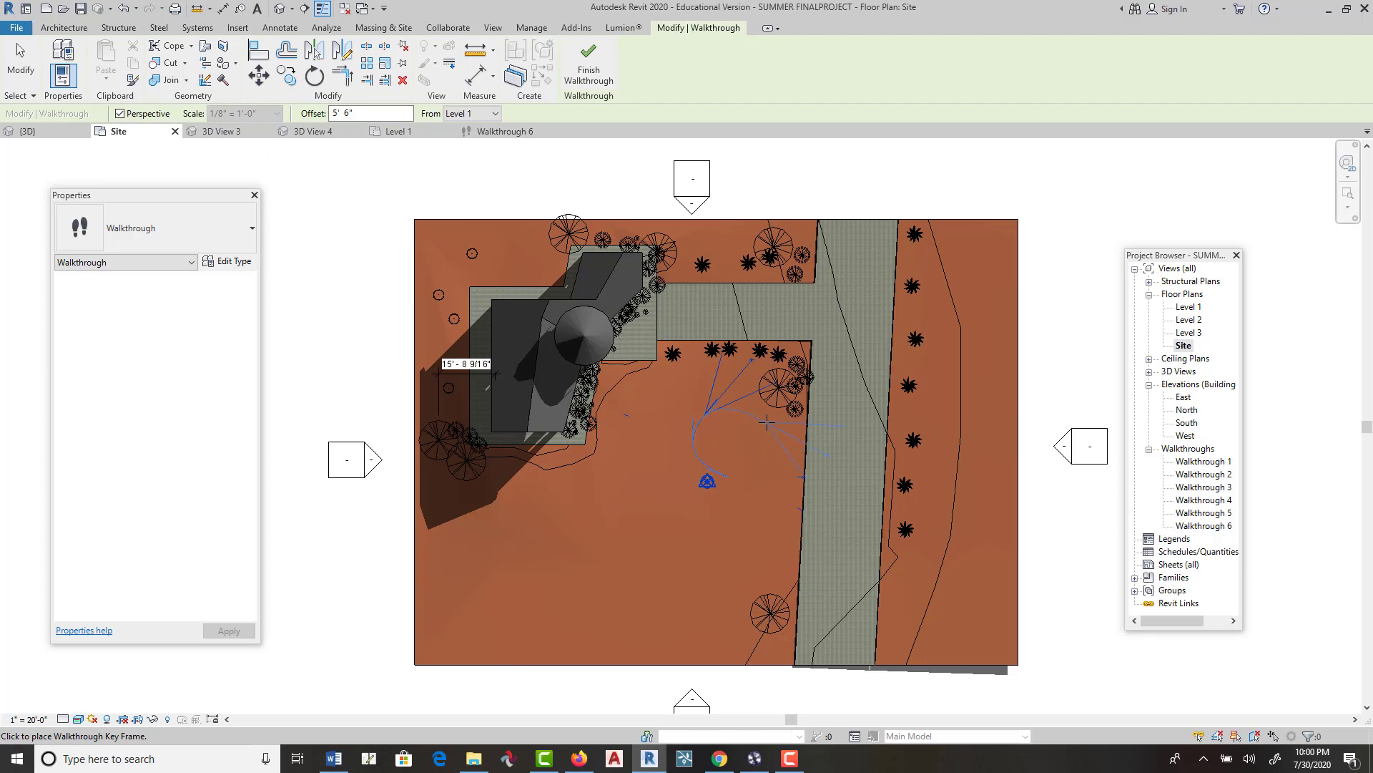
{"action": "left_click", "coordinate": [849, 345]}
{"action": "left_click", "coordinate": [564, 498]}
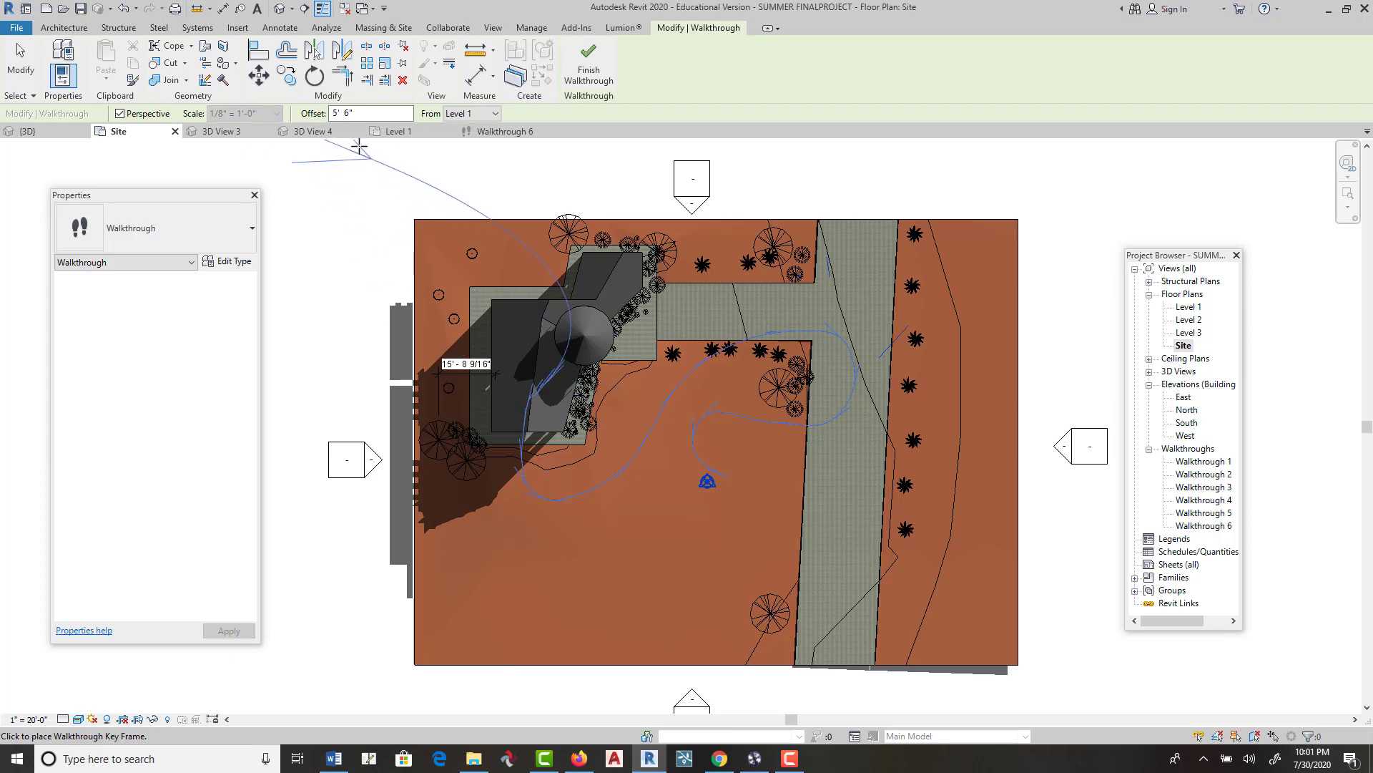
Step: Set the walkthrough's key frame offset from Level 1 to 8' 6"
{"action": "left_click_drag", "start_coordinate": [340, 115], "coordinate": [330, 114]}
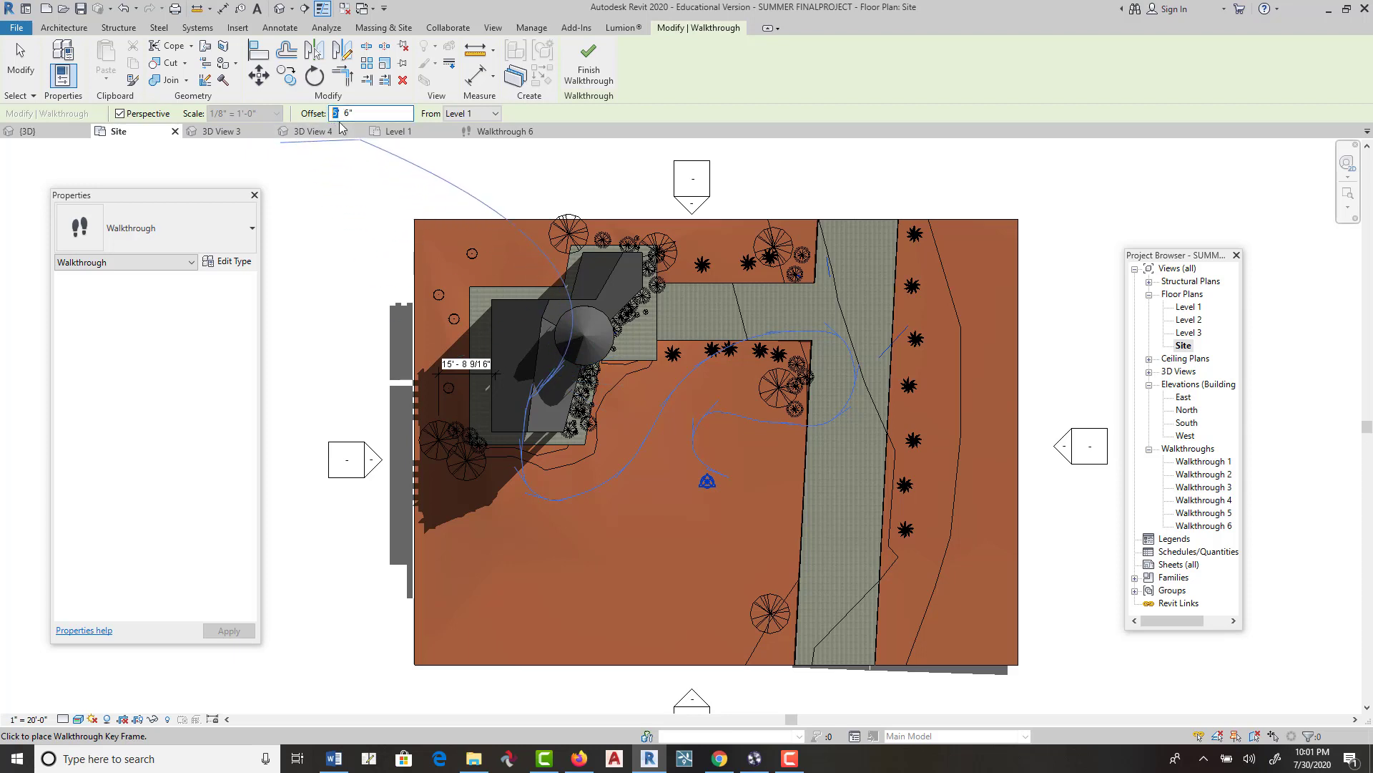
{"action": "type", "text": "8"}
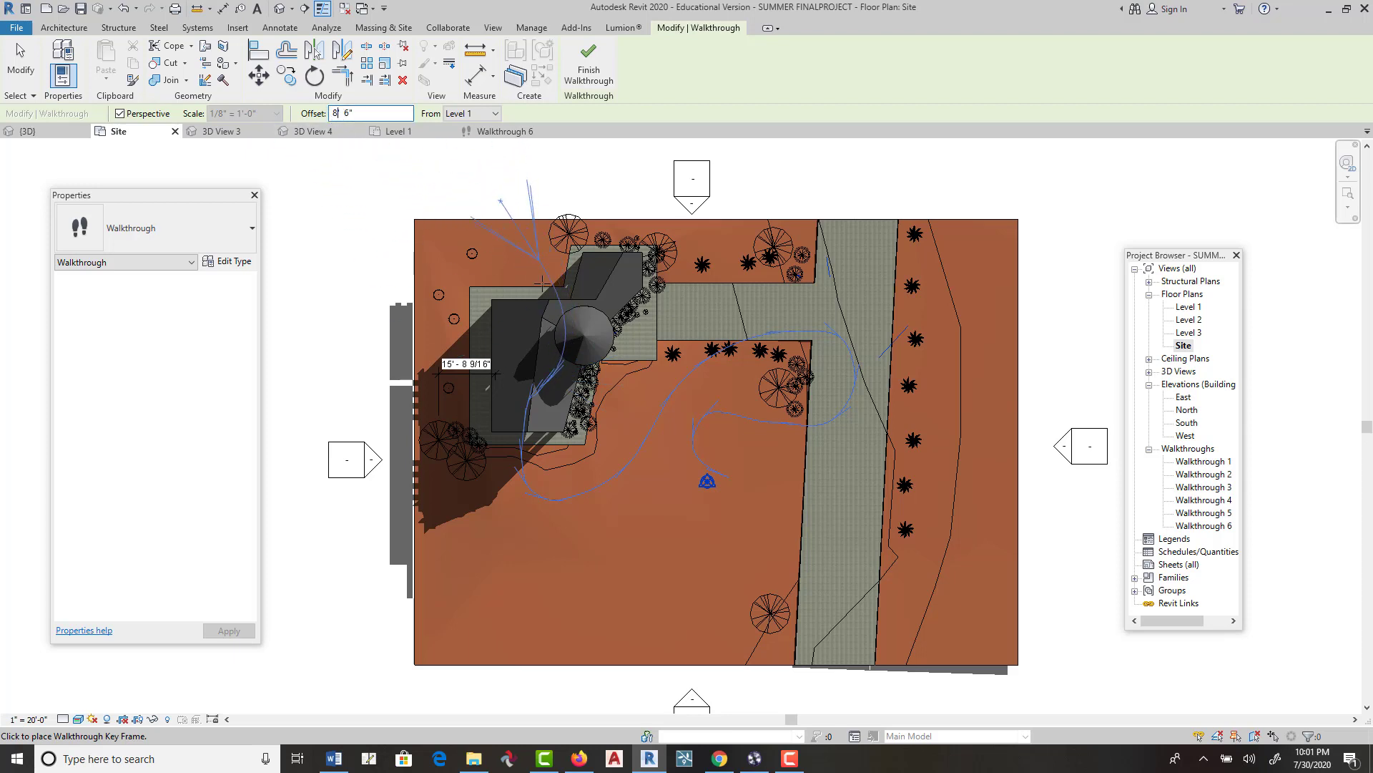
{"action": "key", "text": "Return"}
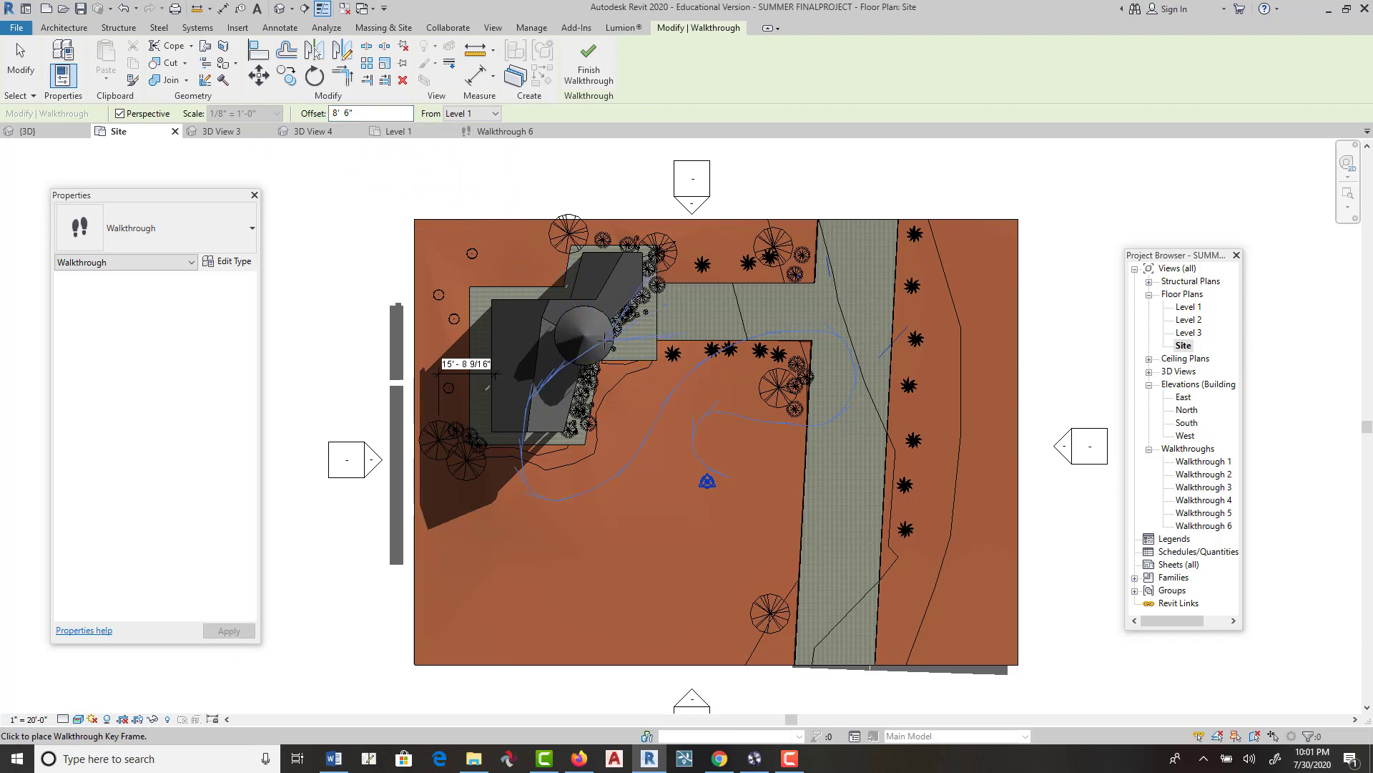
Step: Discard the Site walkthrough and open the Level 1 floor plan
{"action": "key", "text": "Escape"}
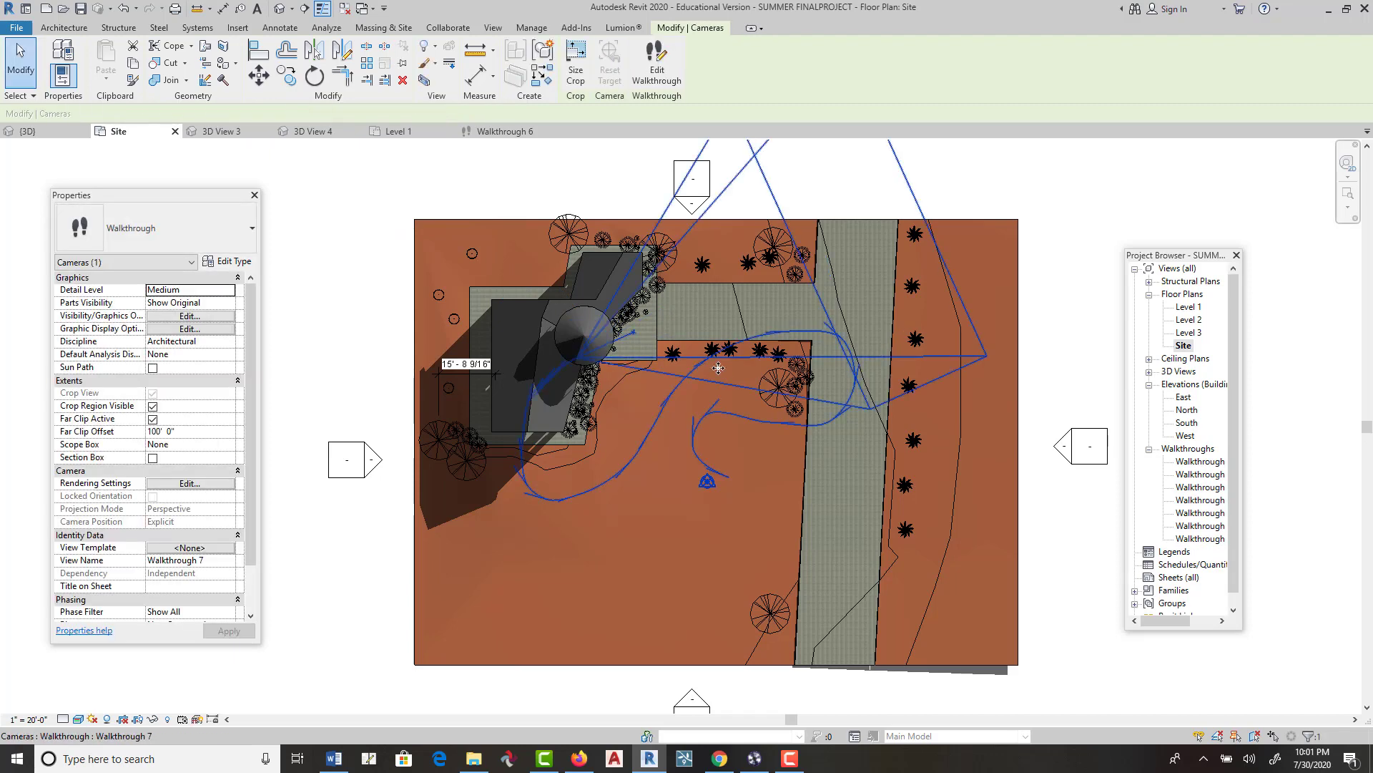
{"action": "double_click", "coordinate": [1188, 307]}
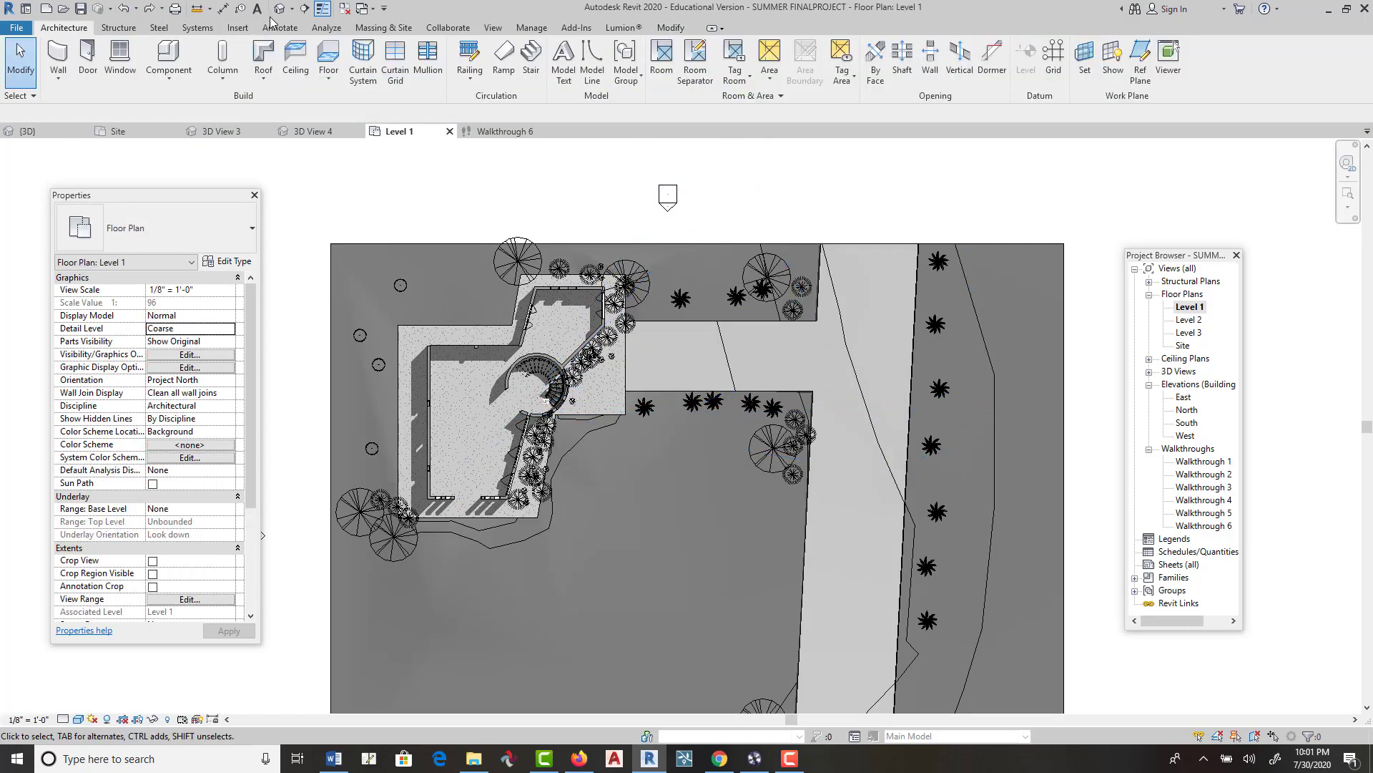
Step: Start a walkthrough in Level 1 and place key frames from the yard around the back of the building and in through its lower side
{"action": "left_click", "coordinate": [292, 9]}
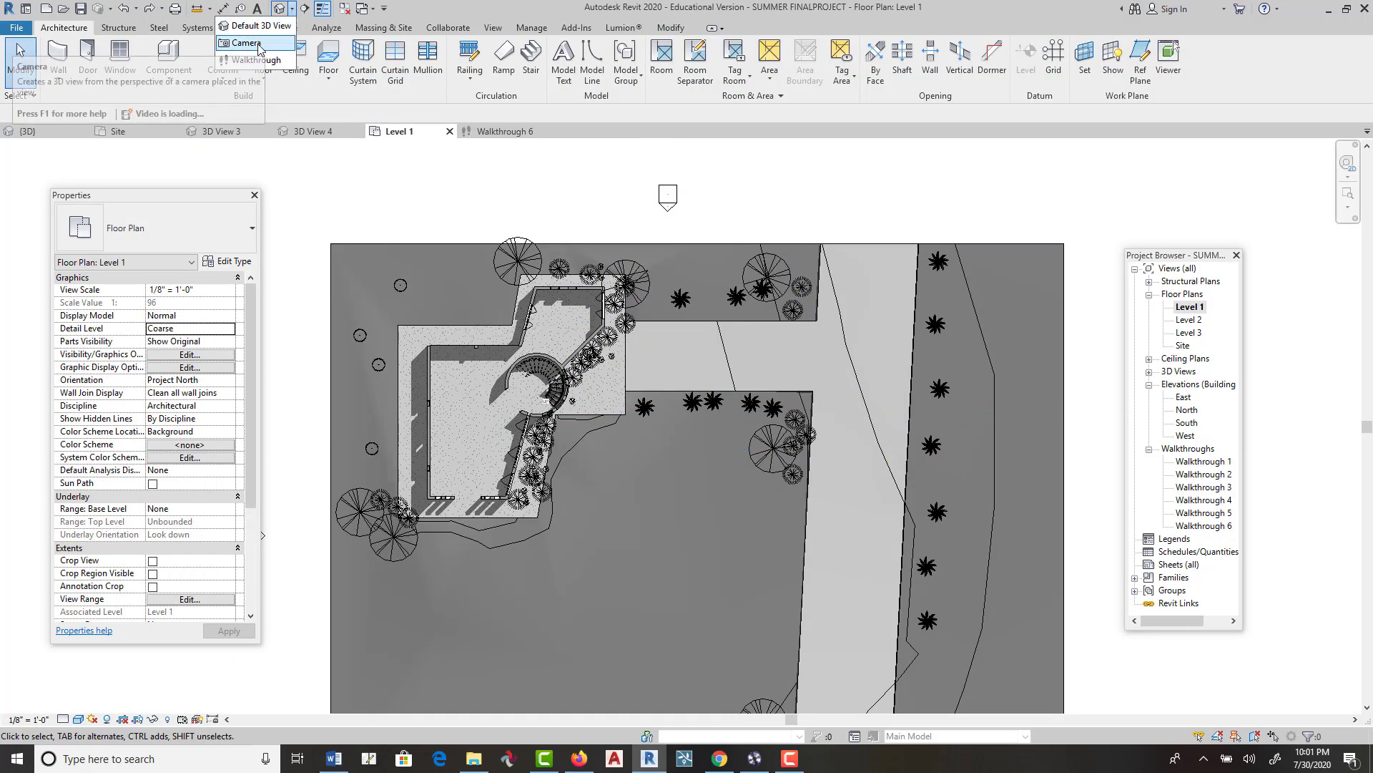
{"action": "scroll", "coordinate": [821, 262], "scroll_direction": "down", "scroll_amount": 3}
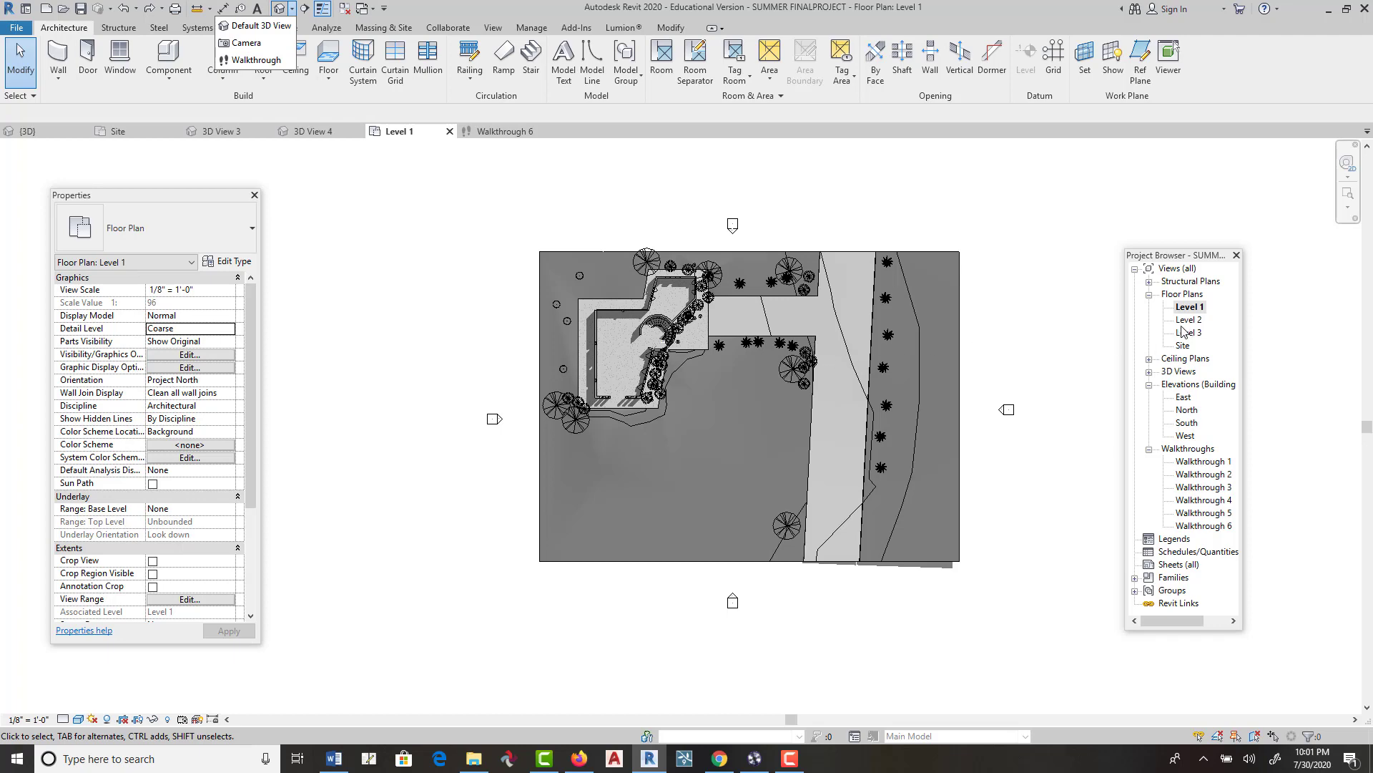
{"action": "scroll", "coordinate": [693, 325], "scroll_direction": "up", "scroll_amount": 3}
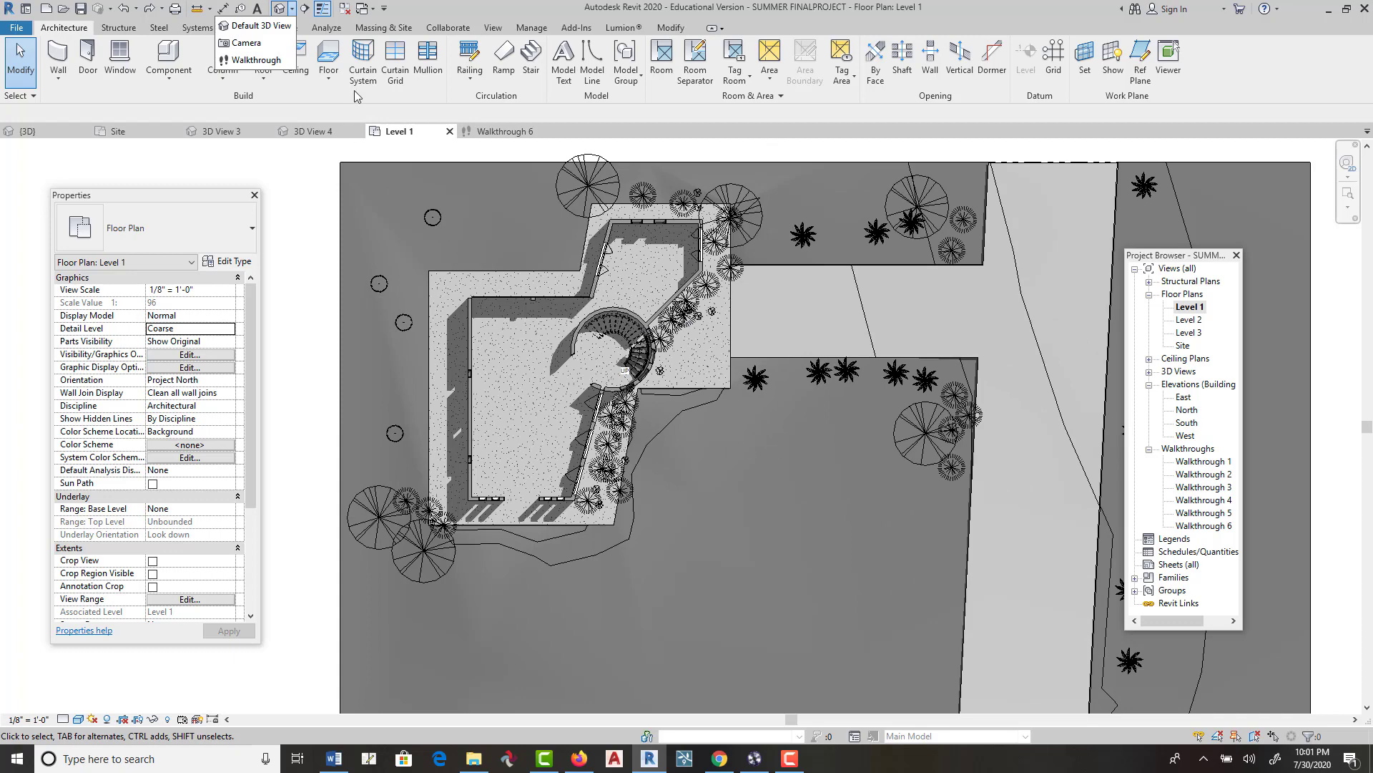
{"action": "left_click", "coordinate": [257, 60]}
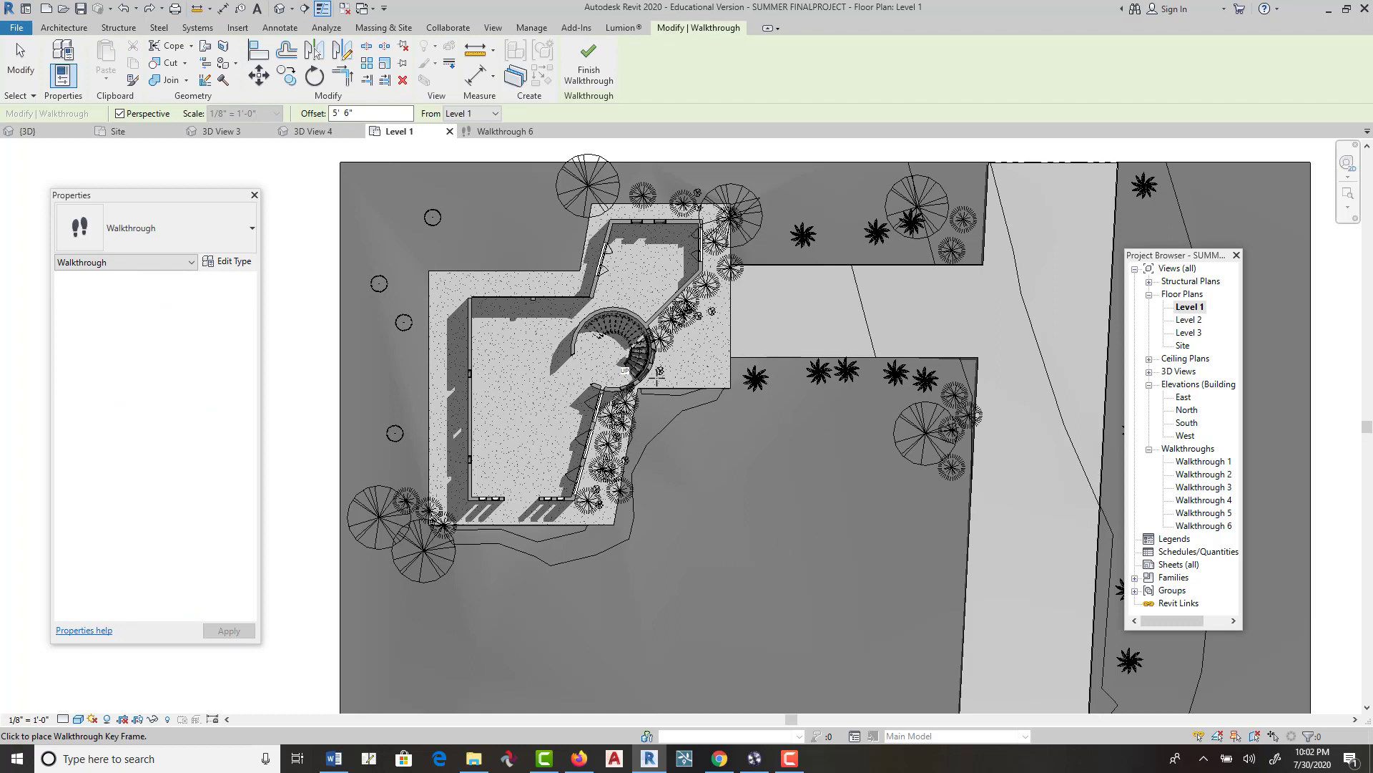
{"action": "left_click", "coordinate": [862, 564]}
{"action": "left_click", "coordinate": [792, 501]}
{"action": "left_click", "coordinate": [856, 453]}
{"action": "left_click", "coordinate": [878, 326]}
{"action": "left_click", "coordinate": [429, 637]}
{"action": "left_click", "coordinate": [529, 442]}
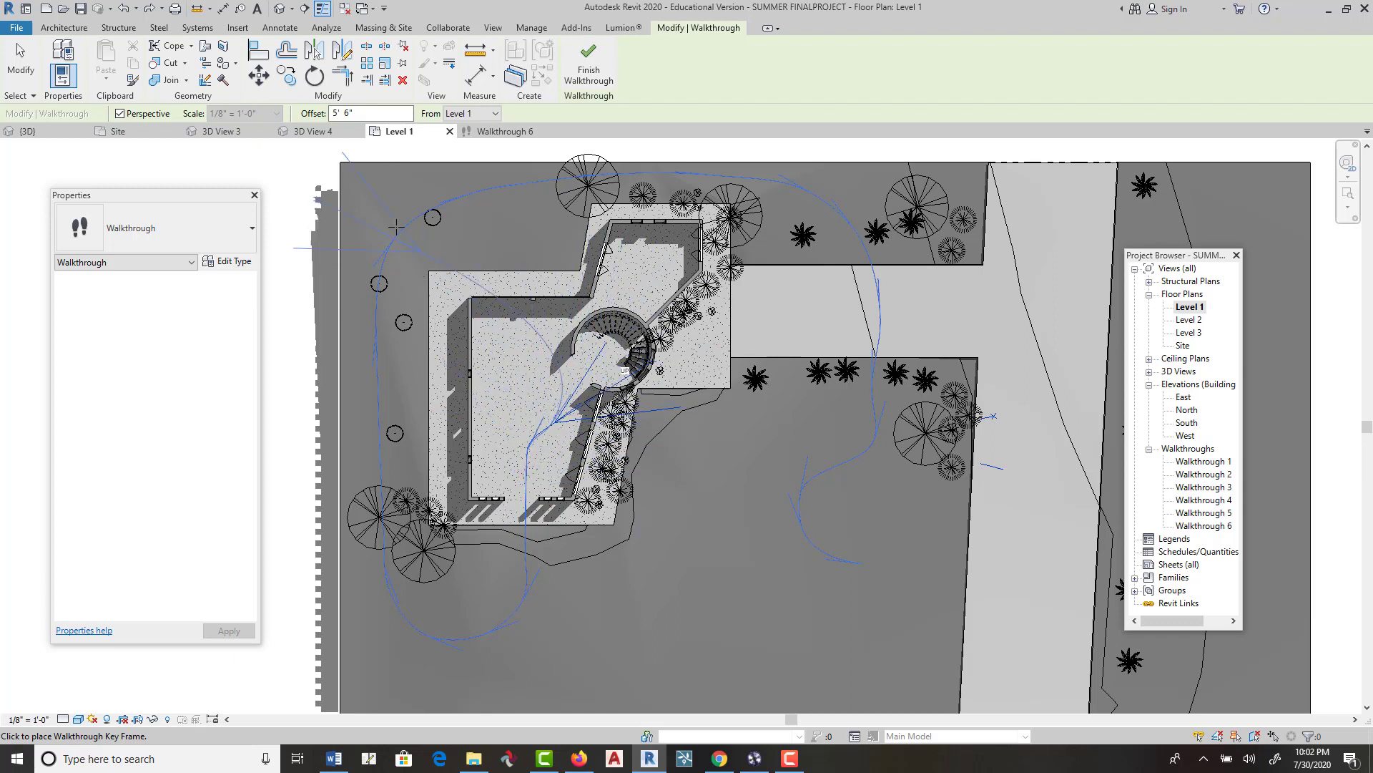
Step: Raise the key frame offset to 10' 6" and 21' 6" in turn, continuing the walkthrough path up the curved stair
{"action": "double_click", "coordinate": [334, 113]}
{"action": "double_click", "coordinate": [334, 113]}
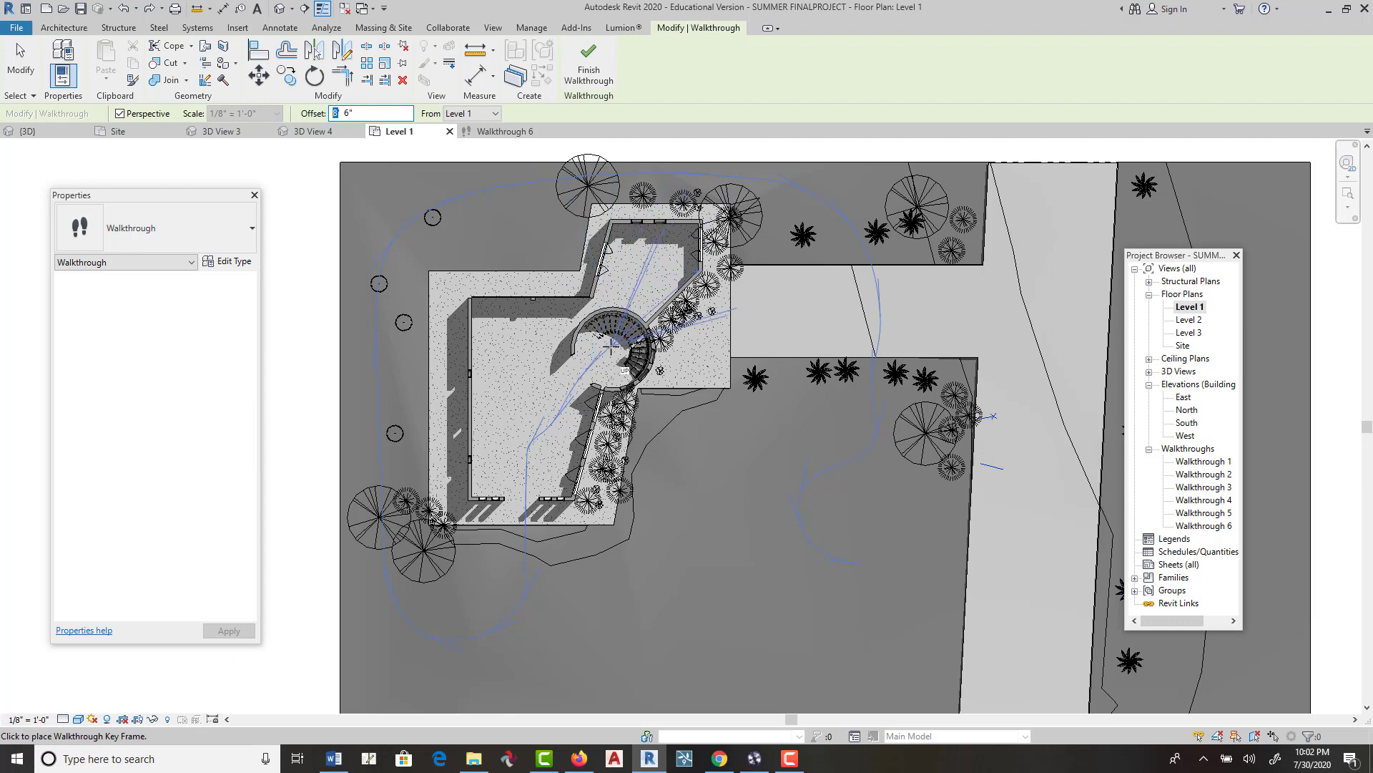
{"action": "type", "text": "0"}
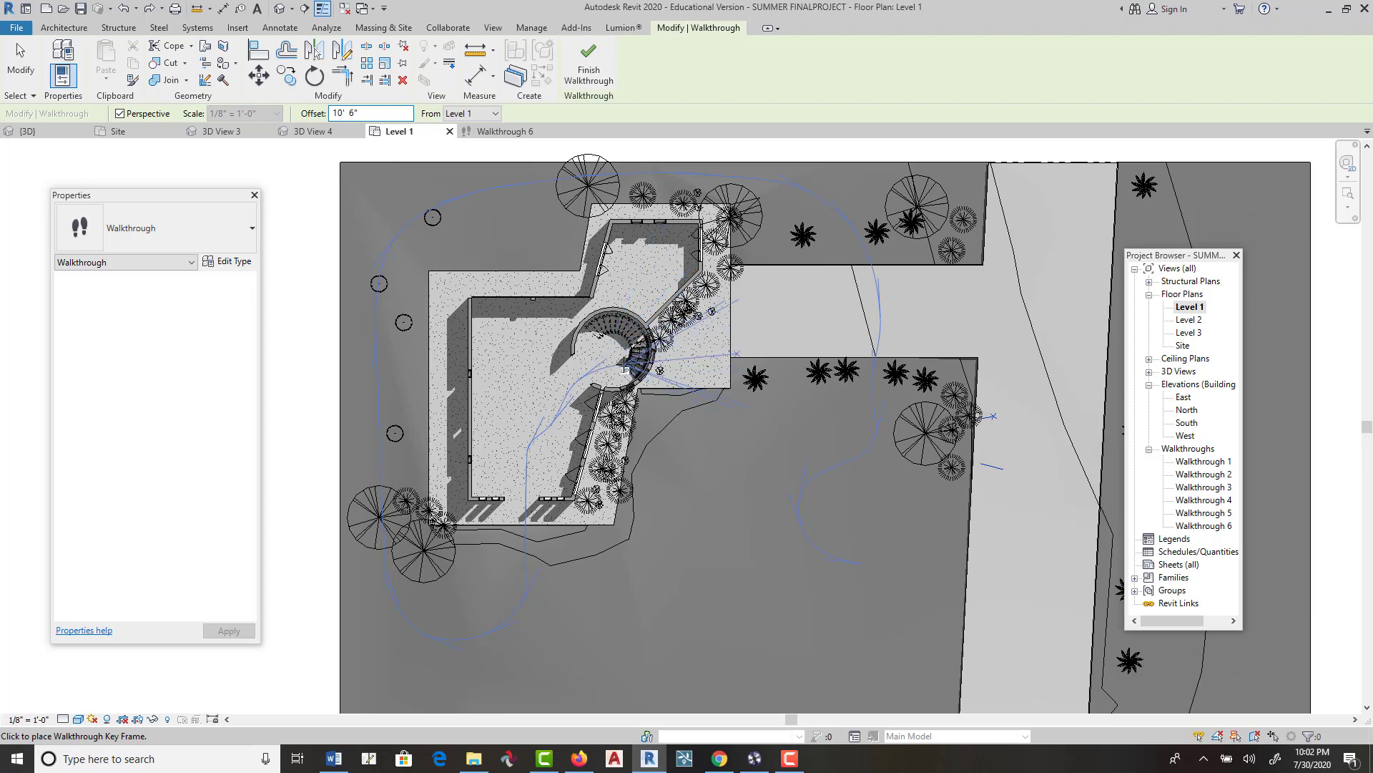
{"action": "left_click", "coordinate": [638, 357]}
{"action": "left_click_drag", "start_coordinate": [338, 113], "coordinate": [333, 113]}
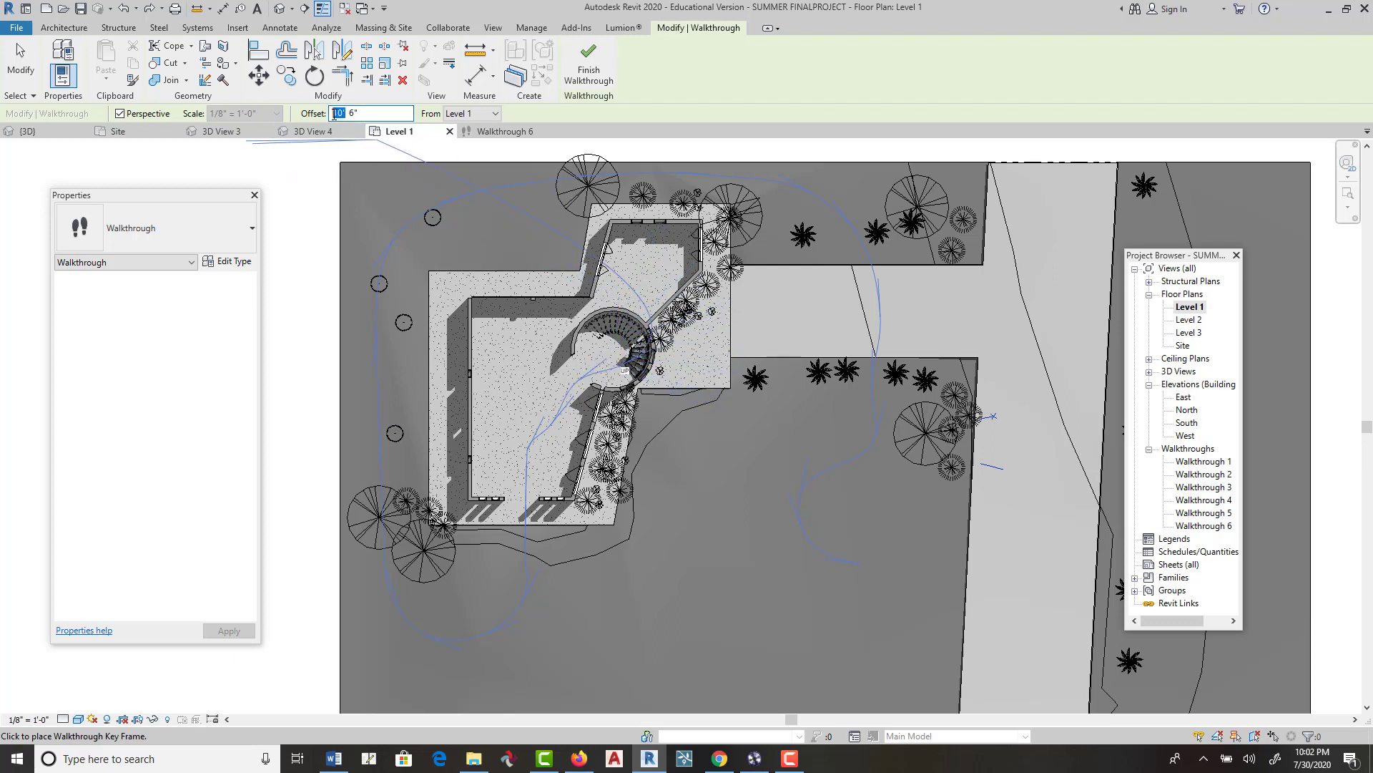
{"action": "key", "text": "BackSpace"}
{"action": "type", "text": "2"}
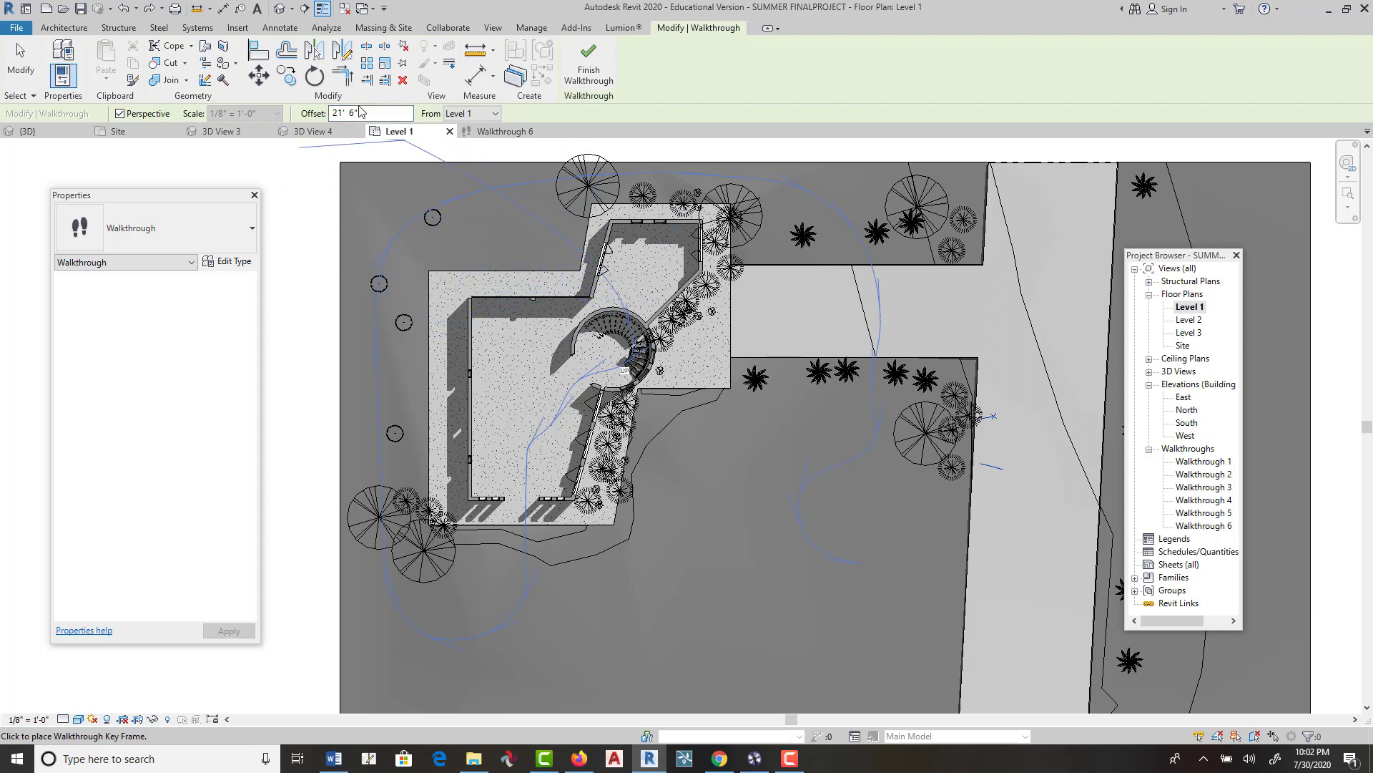
Step: Lower the key frame offset in stages to 8' 6", bringing the path from the stair out to the yard beside the building
{"action": "left_click_drag", "start_coordinate": [343, 112], "coordinate": [327, 116]}
{"action": "type", "text": "12"}
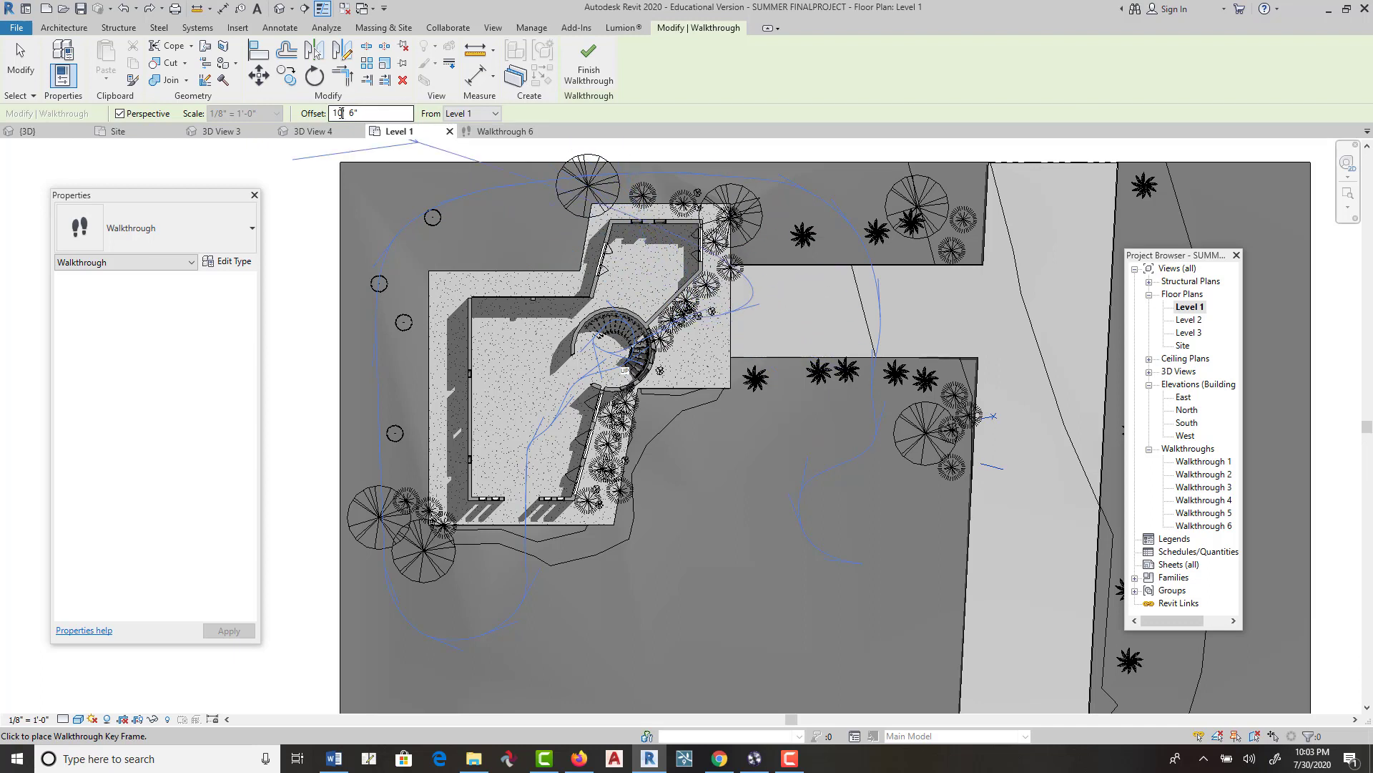
{"action": "left_click_drag", "start_coordinate": [341, 113], "coordinate": [328, 113]}
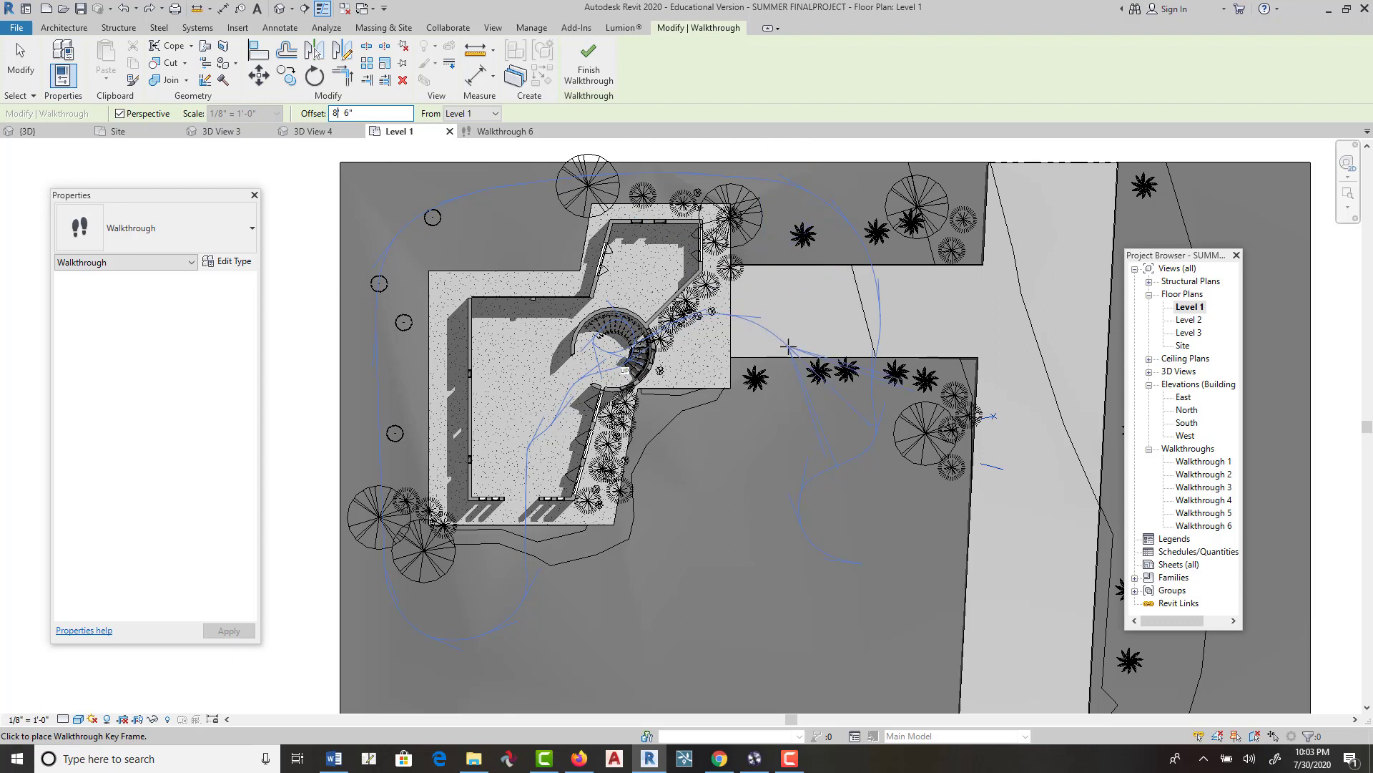
{"action": "left_click", "coordinate": [795, 435]}
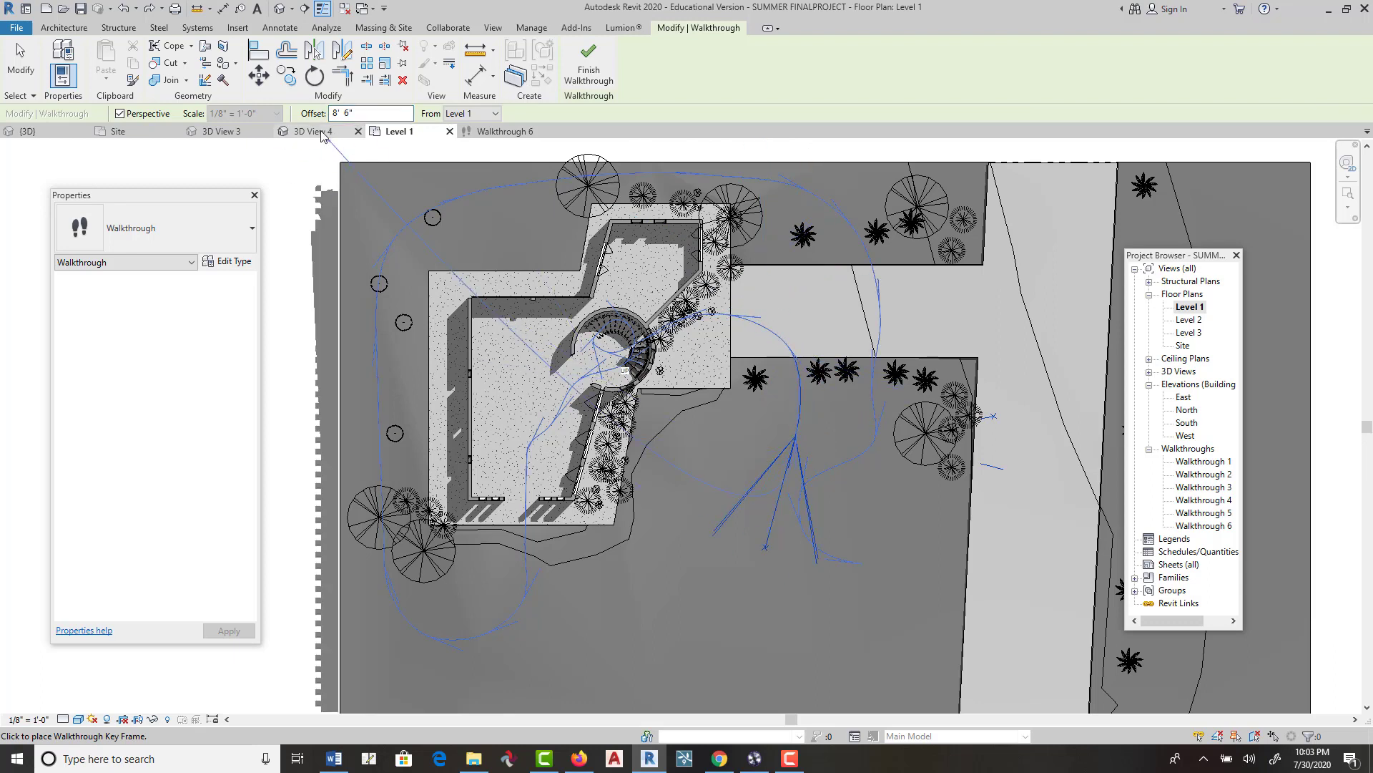
Step: Set the key frame offset to 5' 6", place the last key frames in the yard facing the building, and finish the walkthrough
{"action": "double_click", "coordinate": [336, 114]}
{"action": "type", "text": "5"}
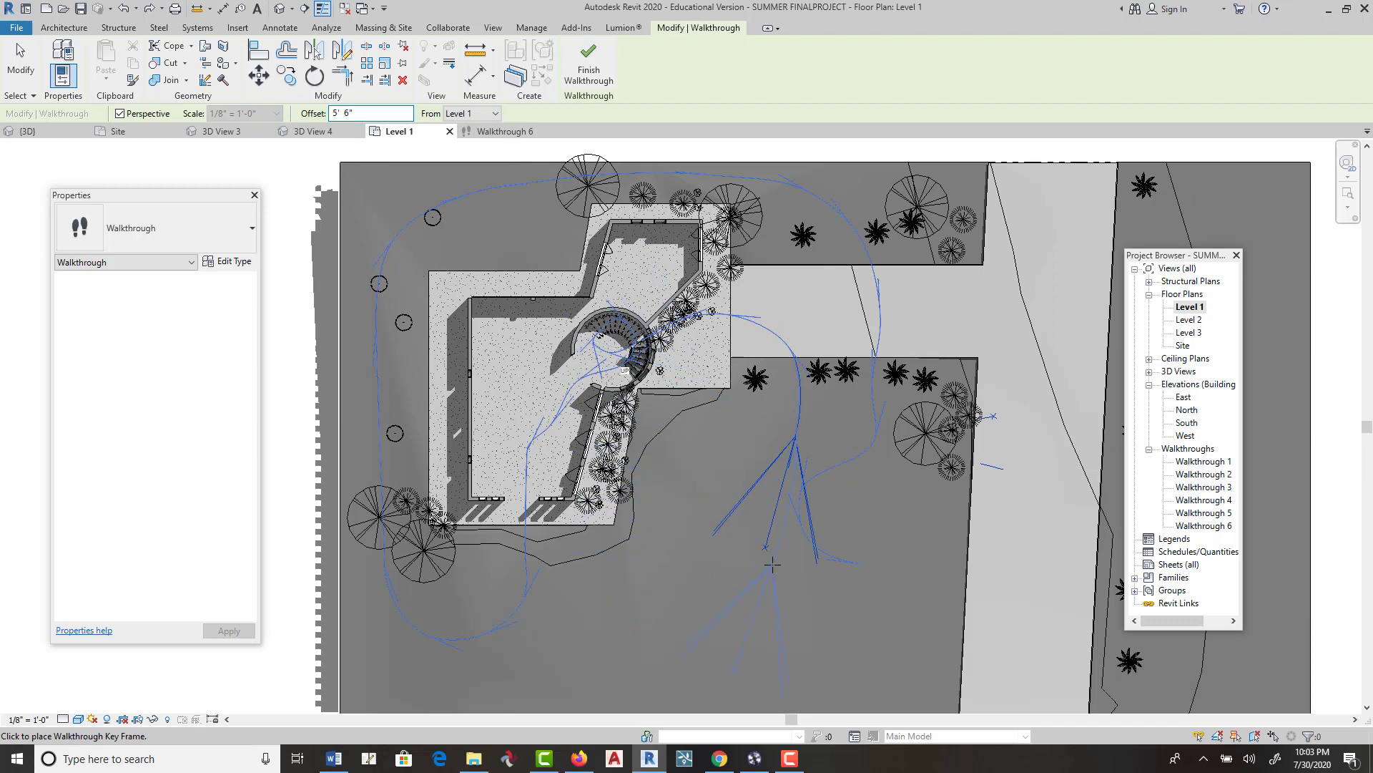
{"action": "left_click", "coordinate": [721, 590]}
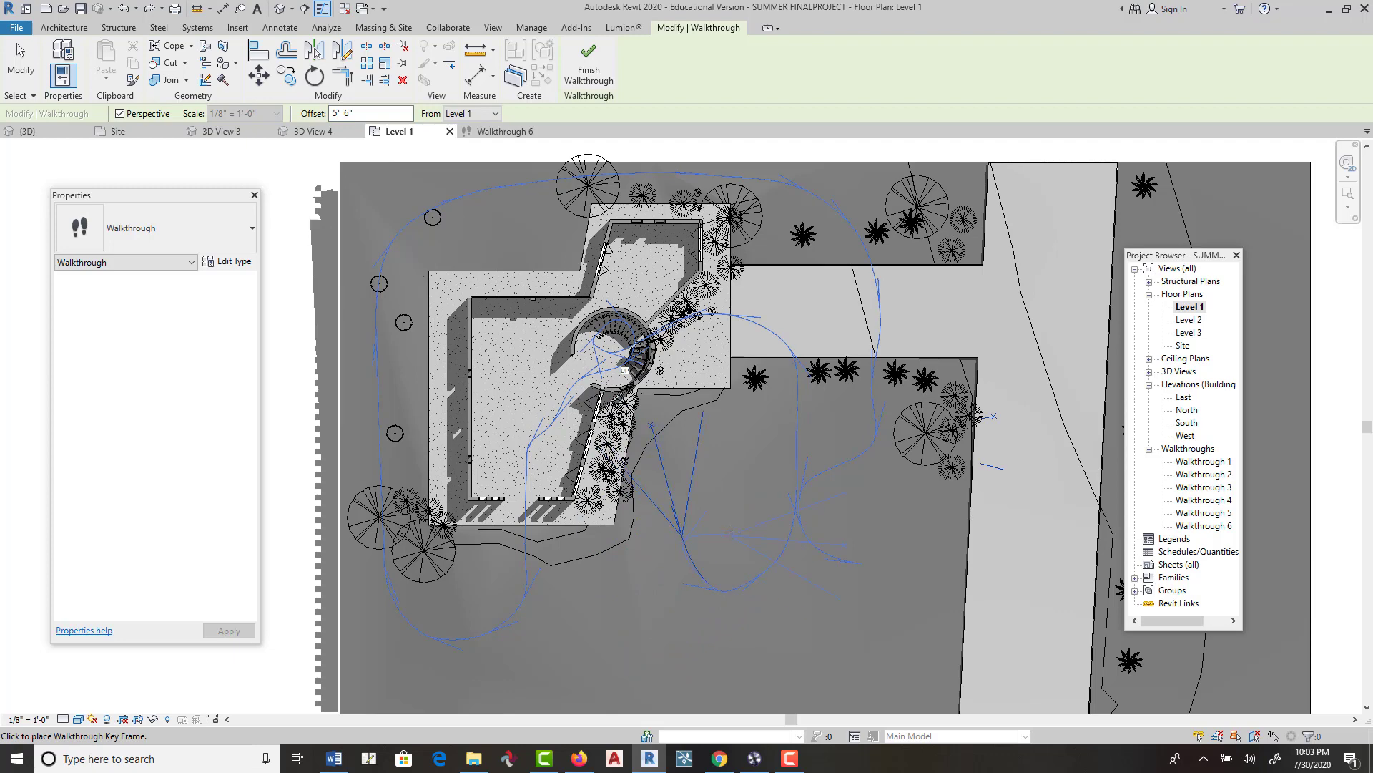
{"action": "left_click", "coordinate": [588, 72]}
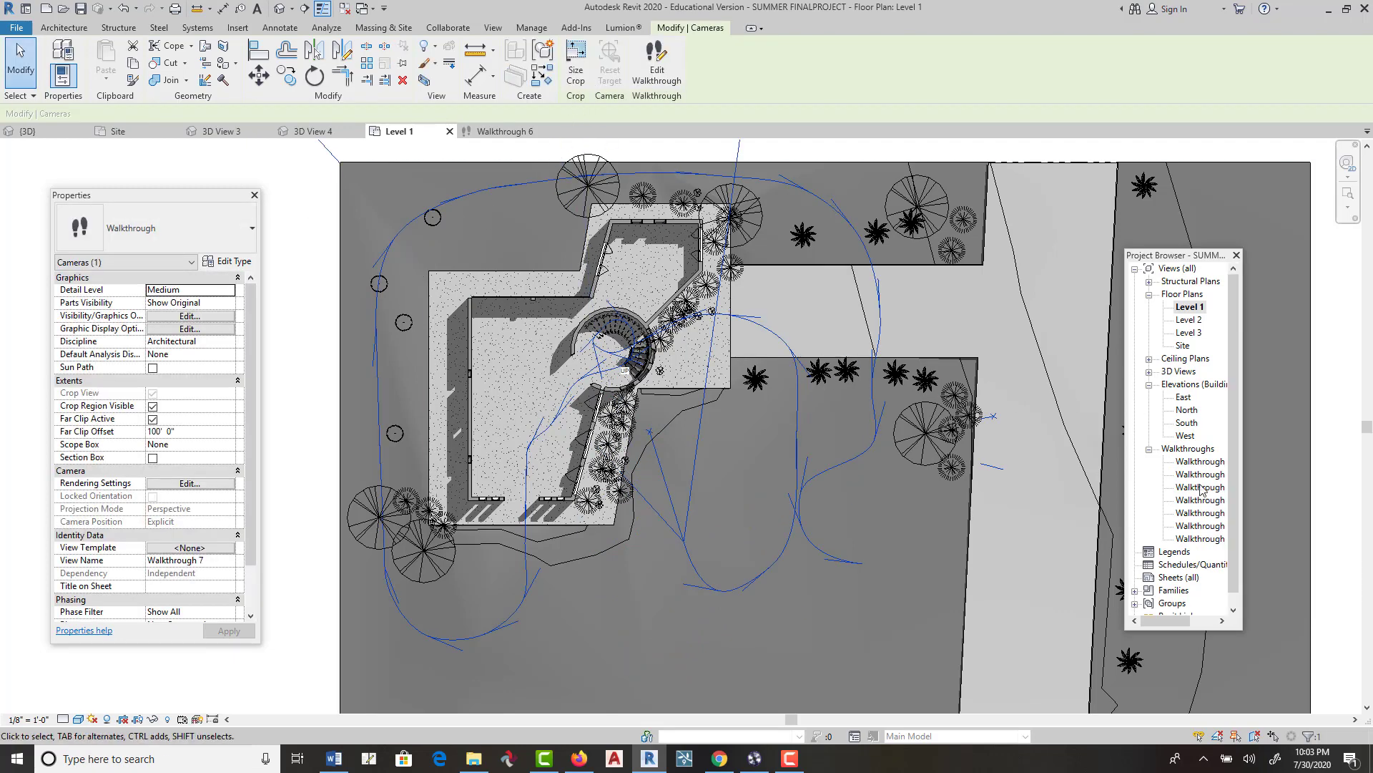
Step: Open the Walkthrough 7 view and enlarge its crop region sideways, upward and downward to show more of the building
{"action": "left_click_drag", "start_coordinate": [1240, 629], "coordinate": [1279, 645]}
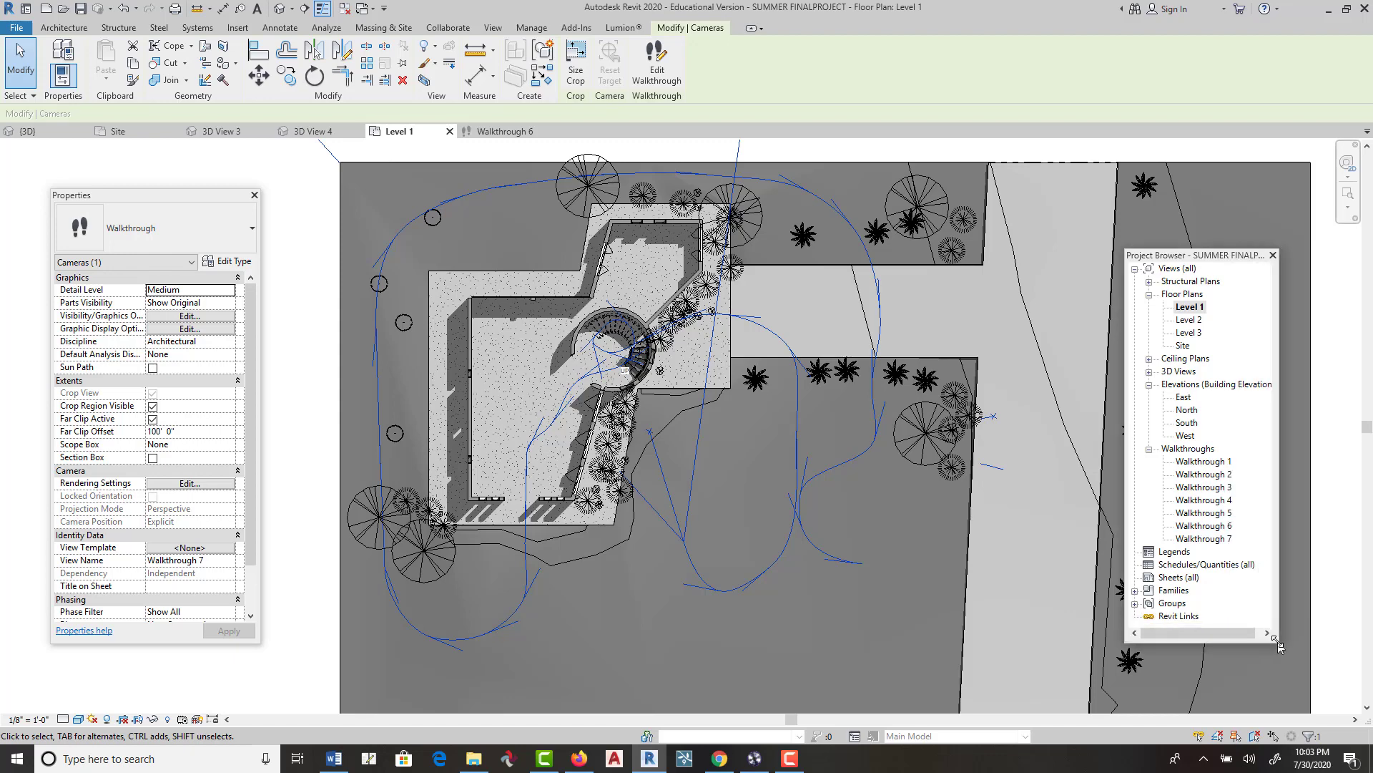
{"action": "double_click", "coordinate": [1205, 539]}
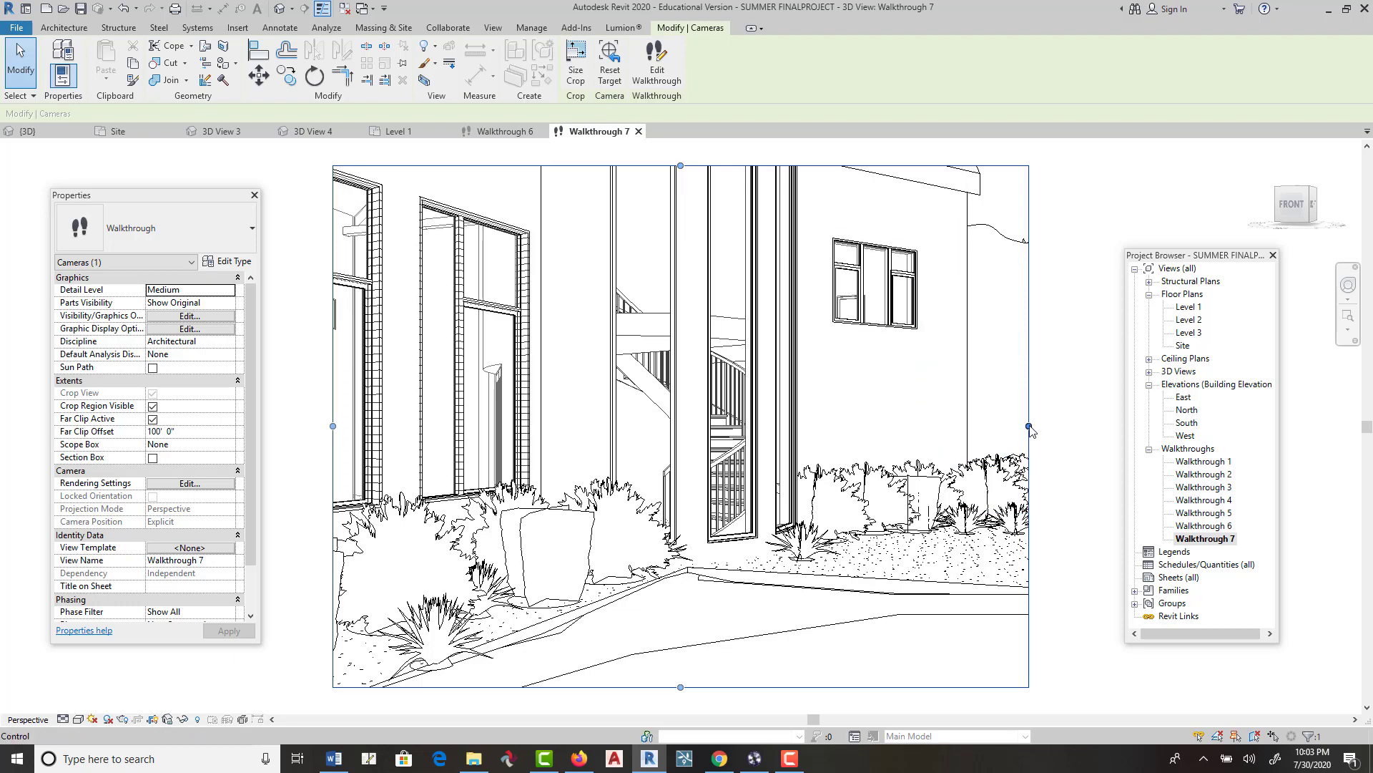
{"action": "left_click_drag", "start_coordinate": [1030, 427], "coordinate": [1089, 427]}
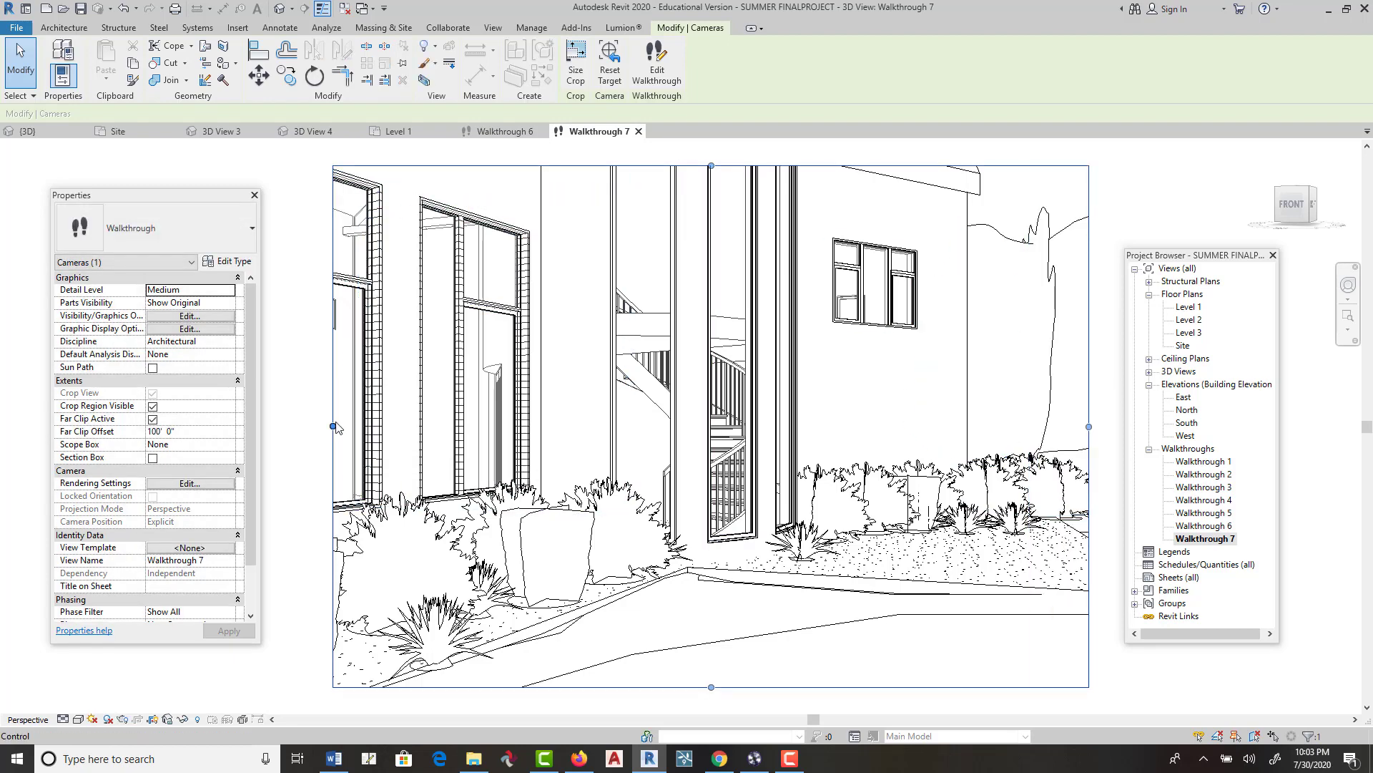
{"action": "scroll", "coordinate": [658, 400], "scroll_direction": "down", "scroll_amount": 2}
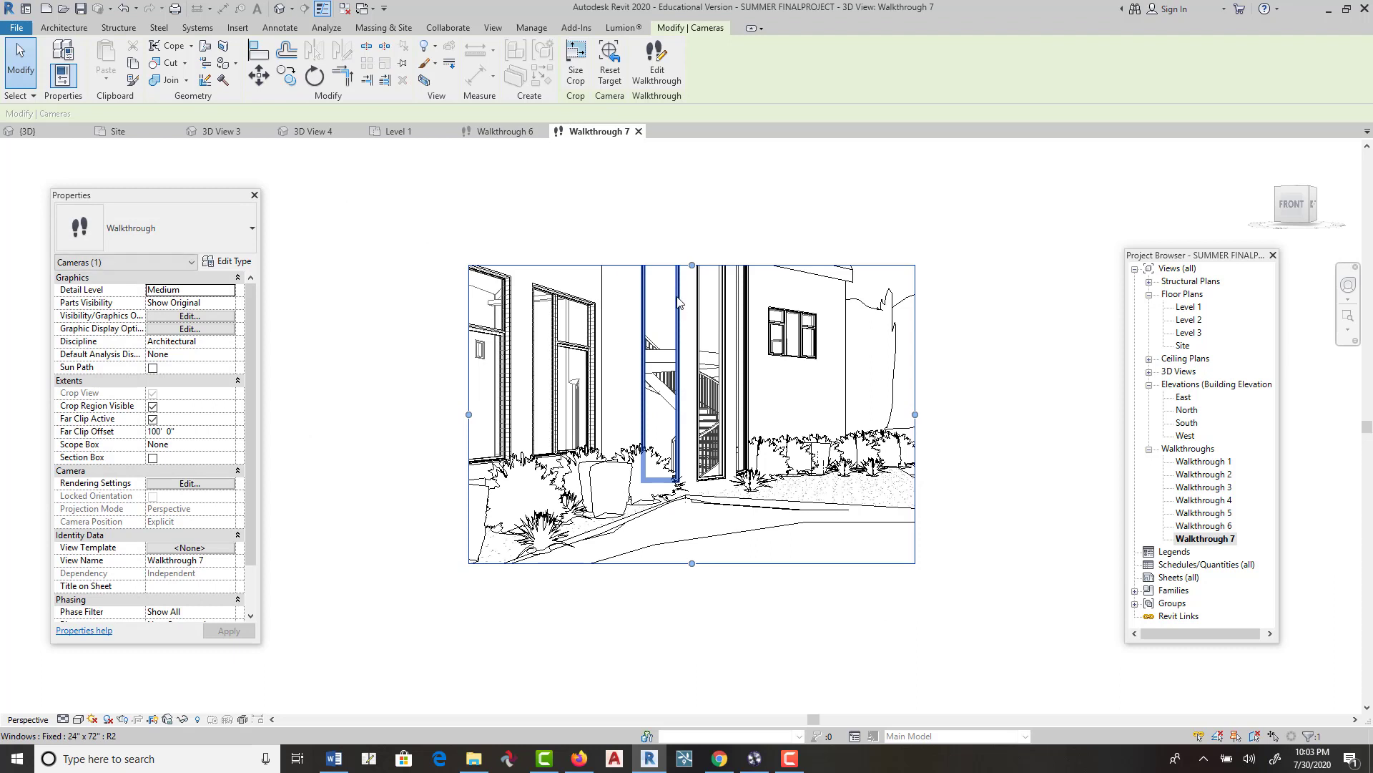
{"action": "left_click_drag", "start_coordinate": [692, 265], "coordinate": [692, 222]}
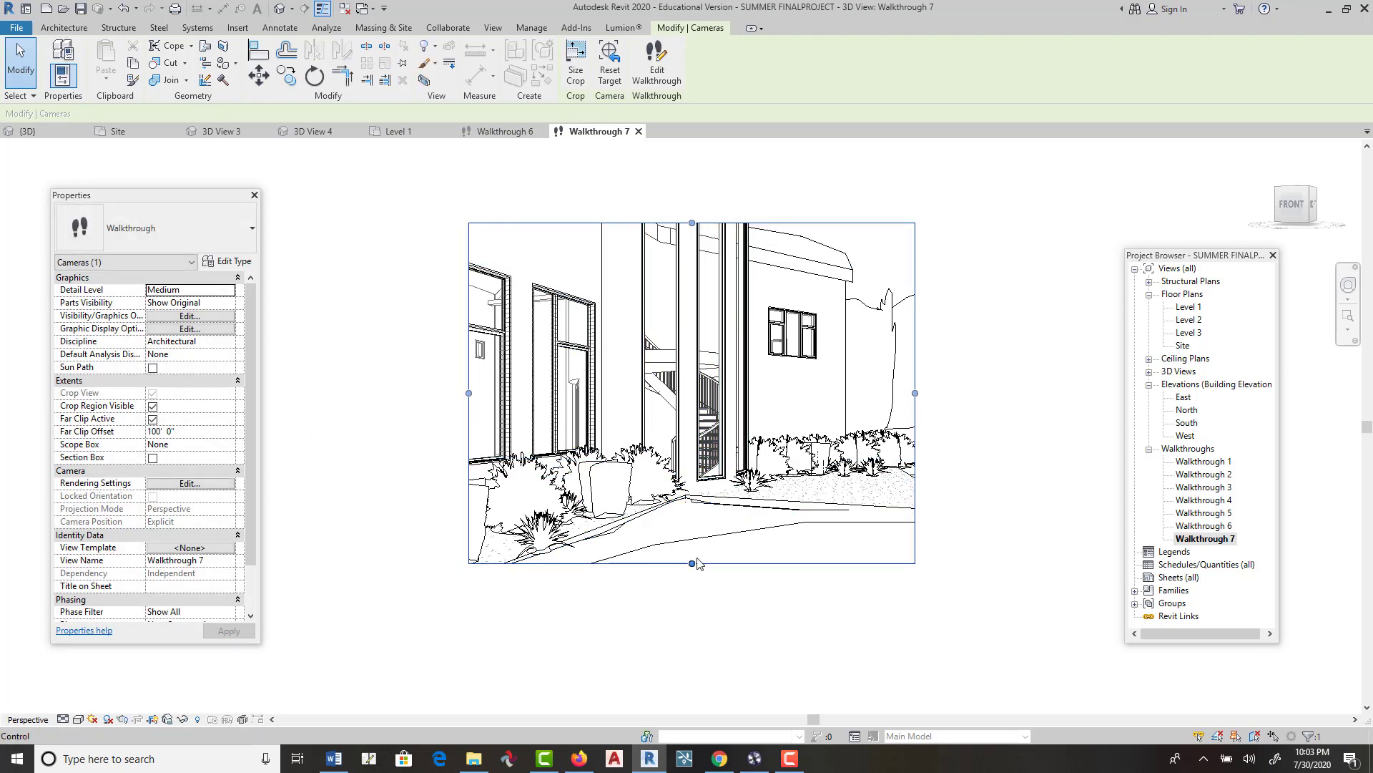
{"action": "left_click_drag", "start_coordinate": [691, 563], "coordinate": [692, 608]}
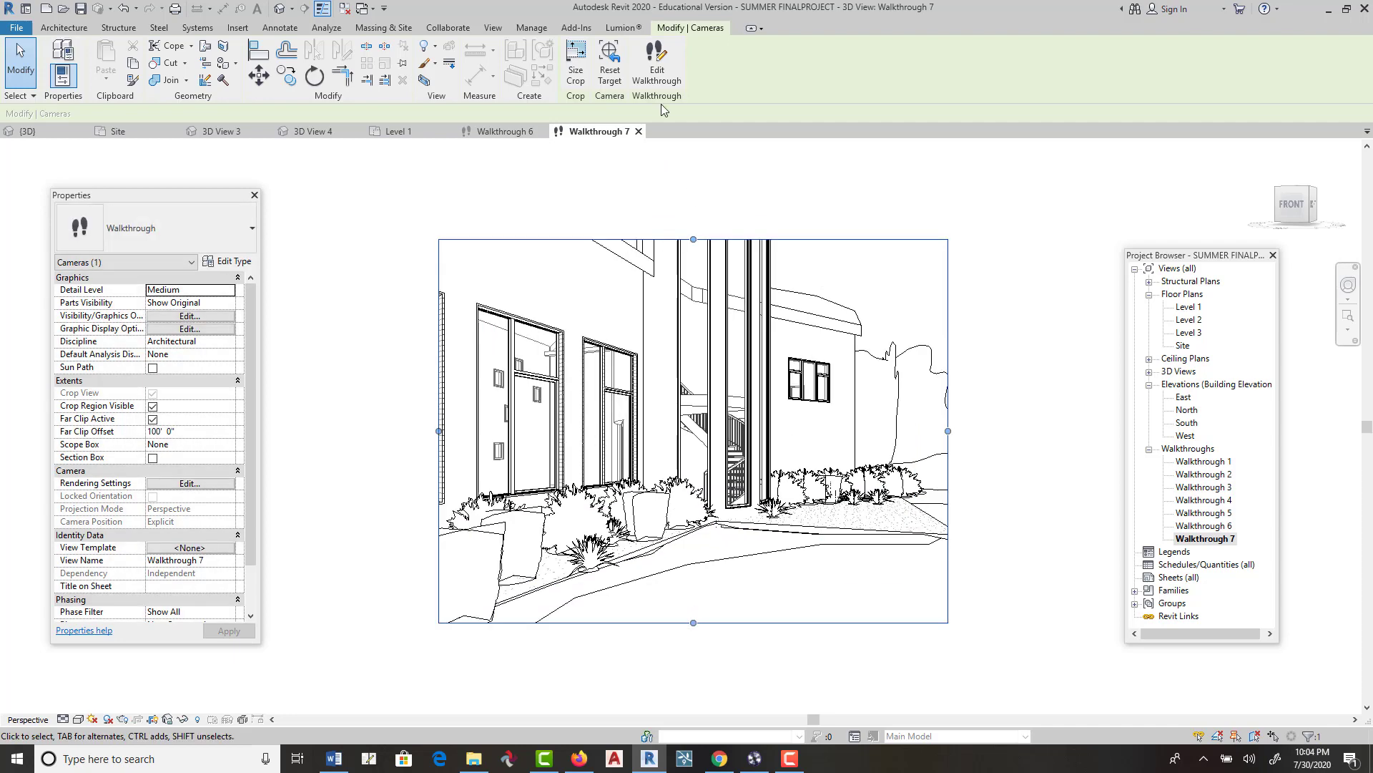
Step: Start editing Walkthrough 7 and go to frame 1
{"action": "left_click", "coordinate": [662, 89]}
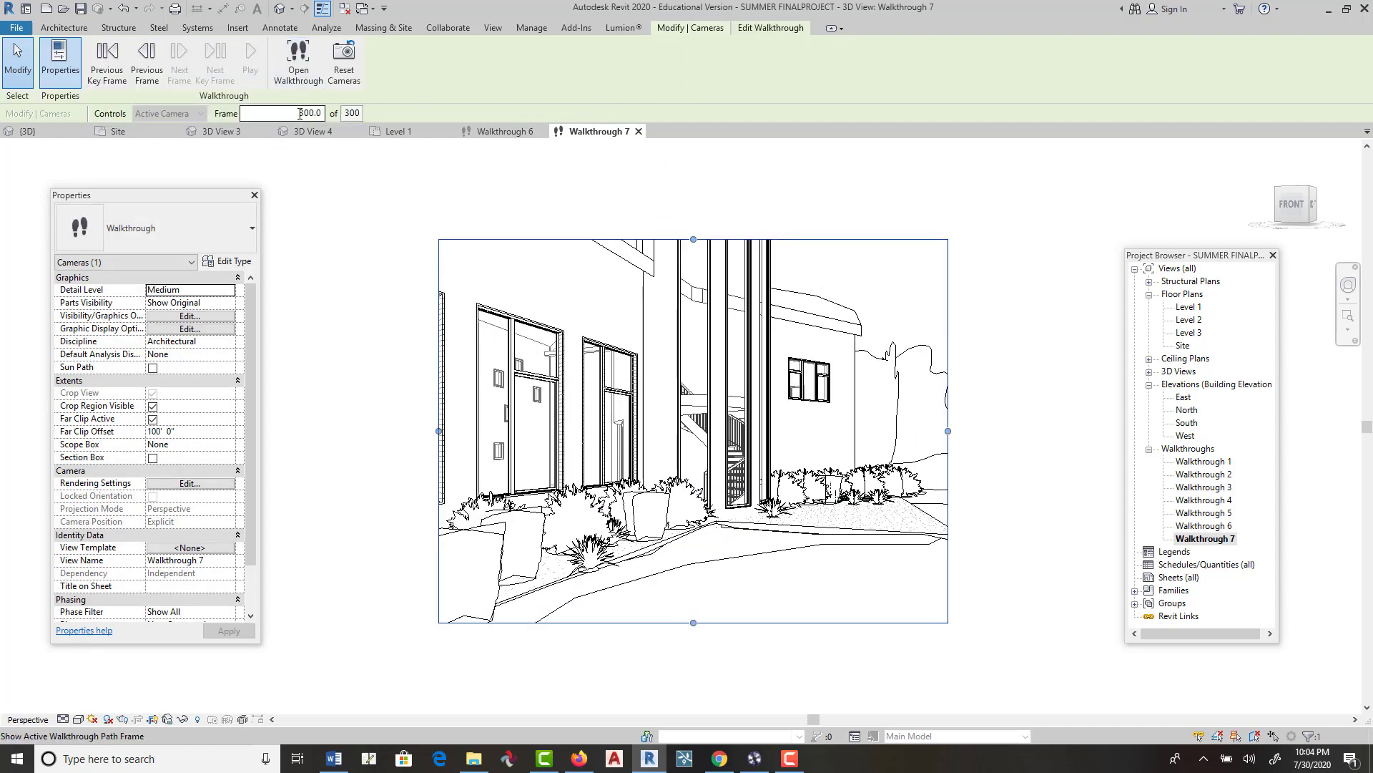
{"action": "left_click_drag", "start_coordinate": [293, 113], "coordinate": [346, 115]}
{"action": "type", "text": "1"}
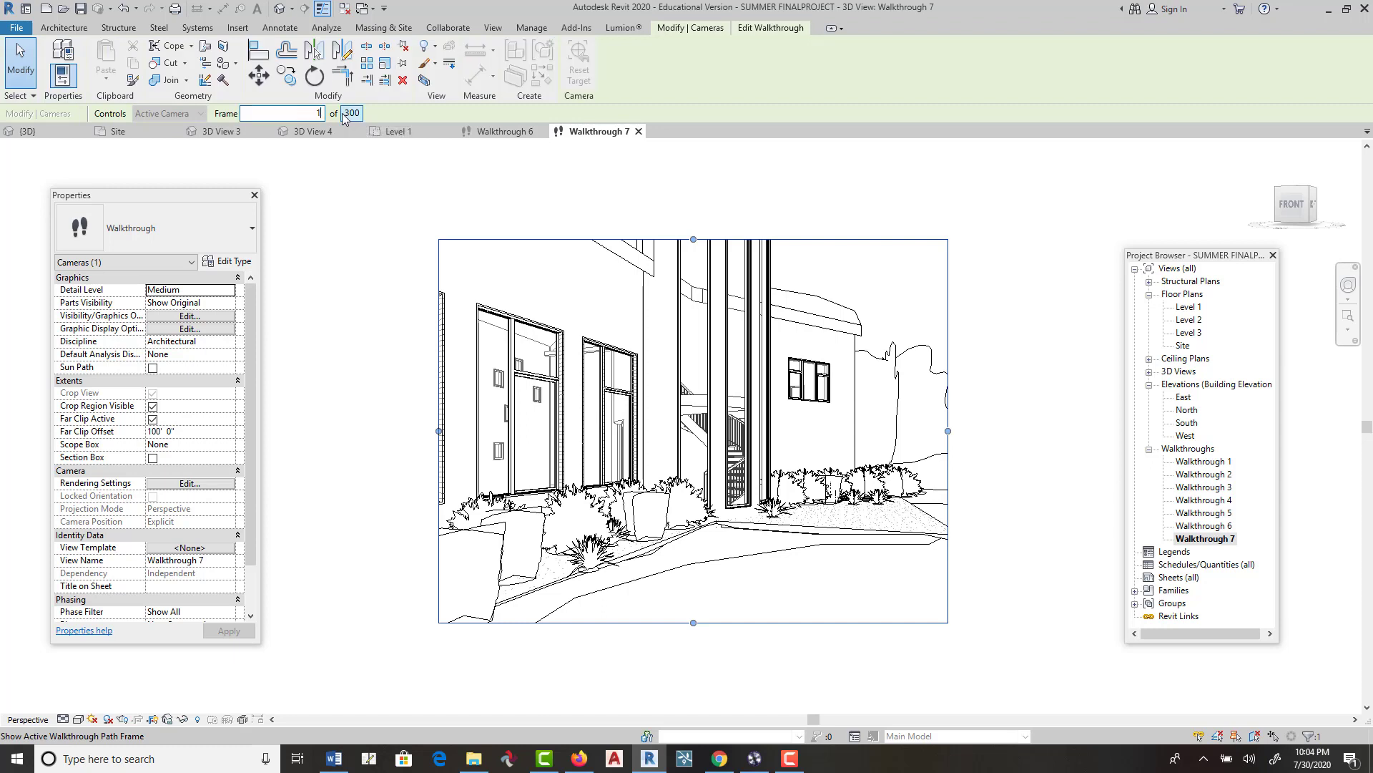
{"action": "key", "text": "Return"}
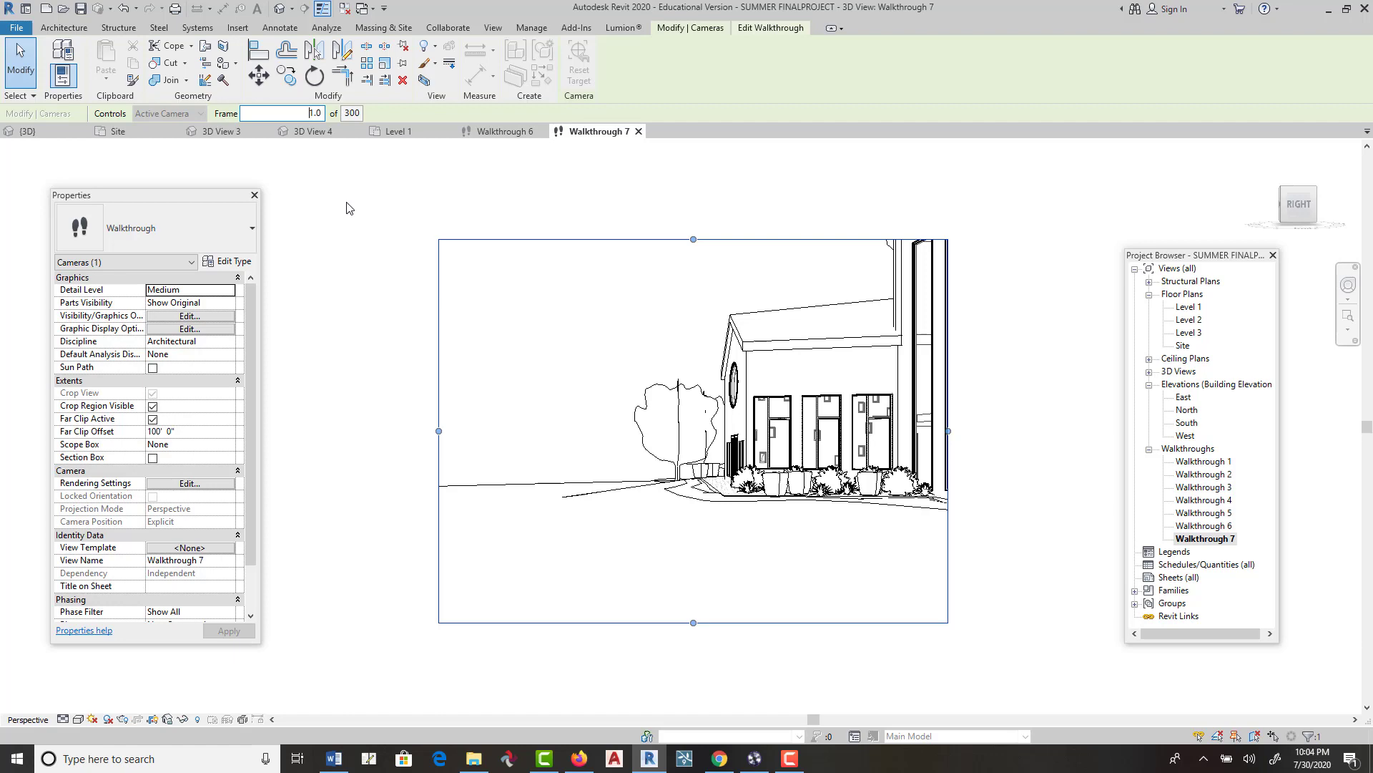
Step: Set the walkthrough's total frames to 700
{"action": "left_click", "coordinate": [352, 113]}
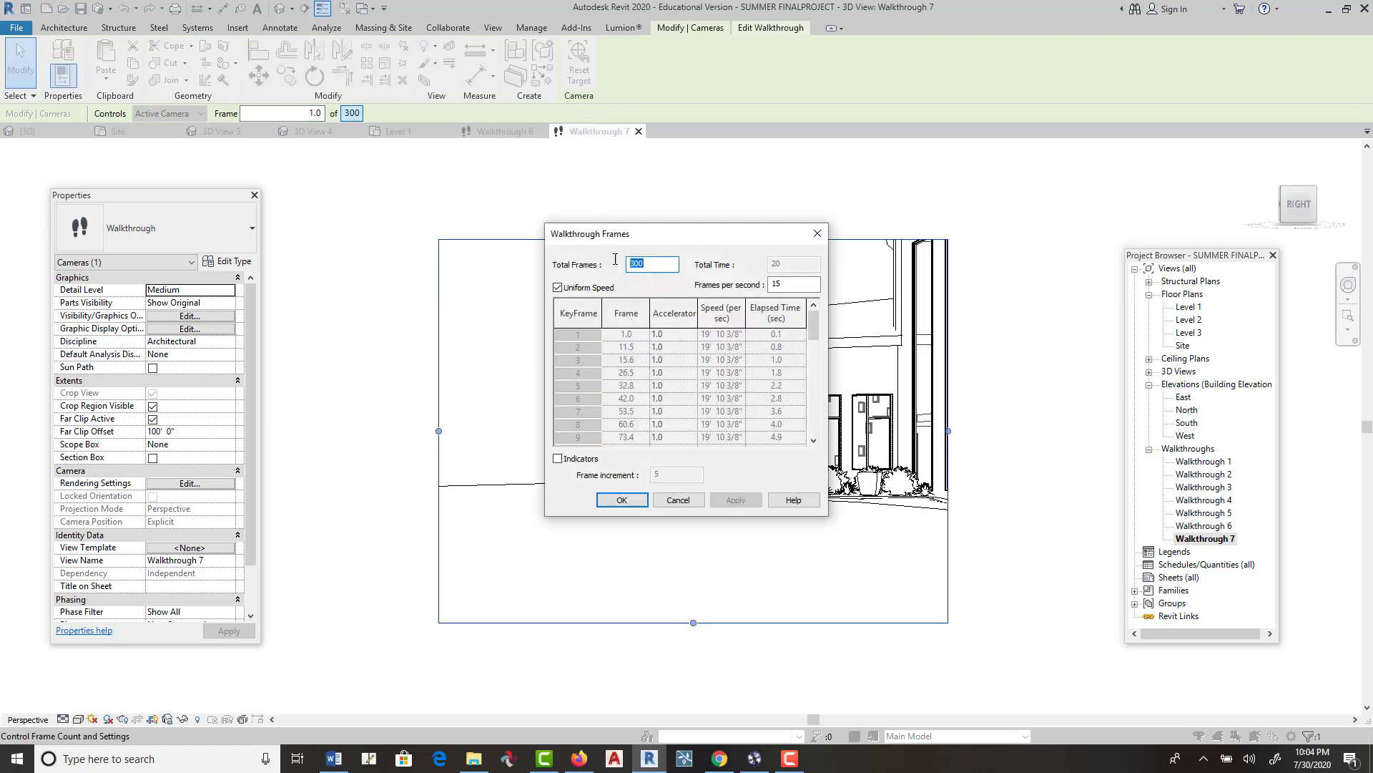
{"action": "type", "text": "7"}
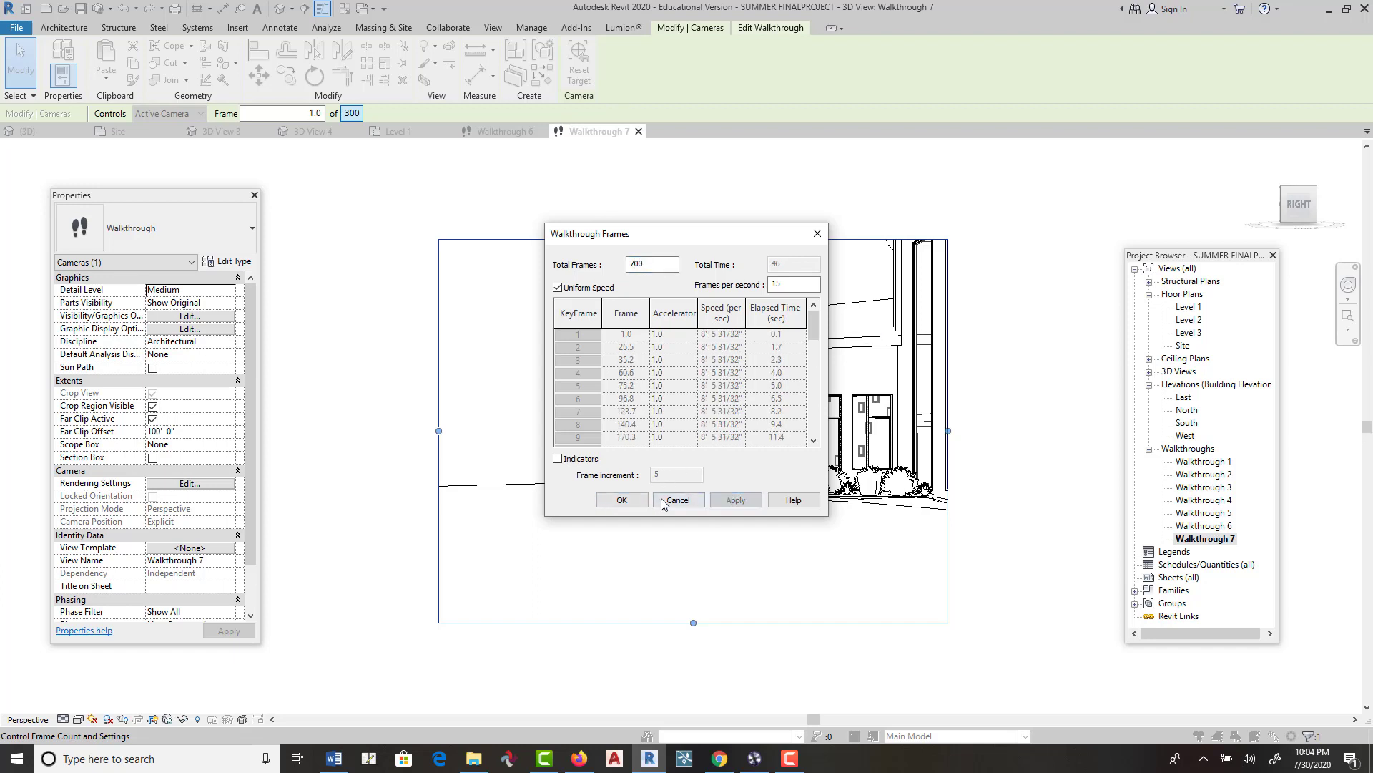
{"action": "left_click", "coordinate": [630, 502]}
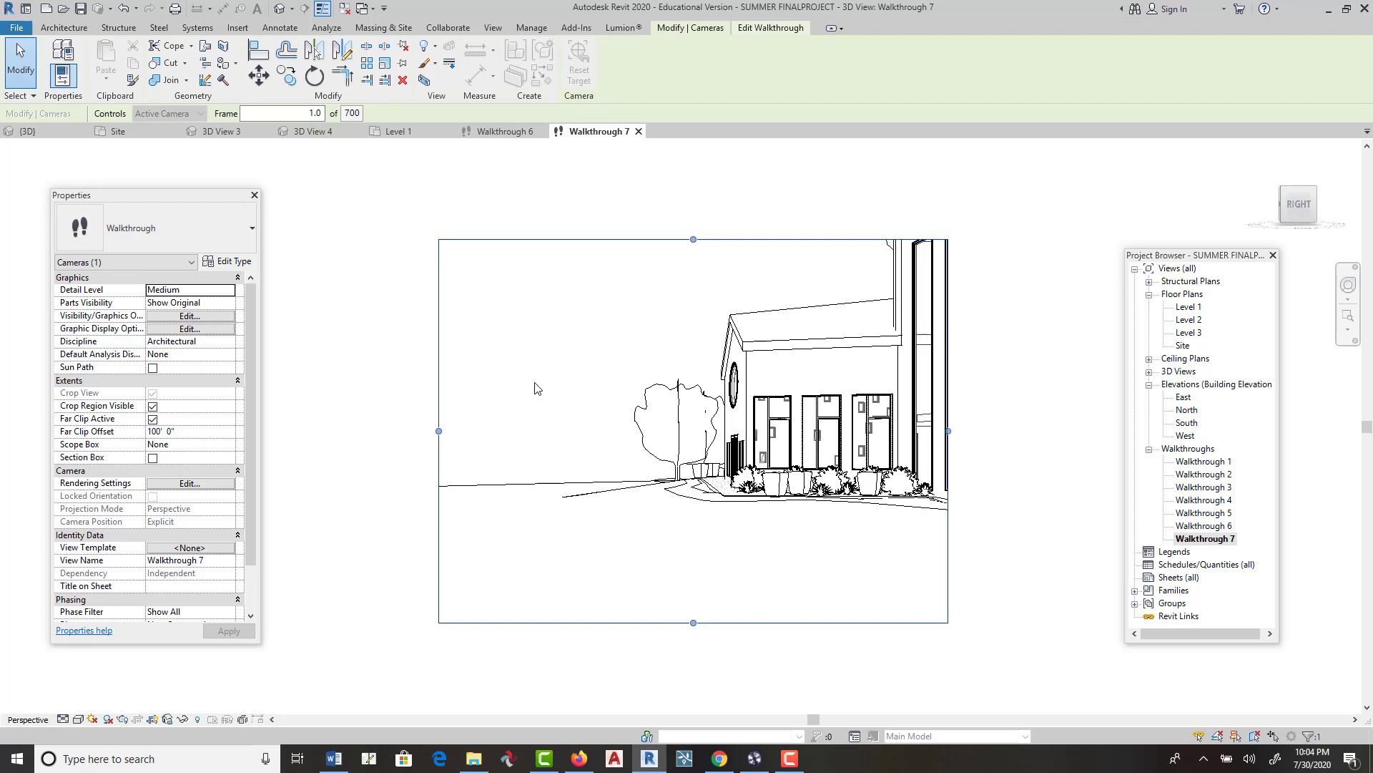
Step: Switch the Walkthrough 7 view to the Consistent Colors visual style and play the walkthrough
{"action": "left_click", "coordinate": [770, 30]}
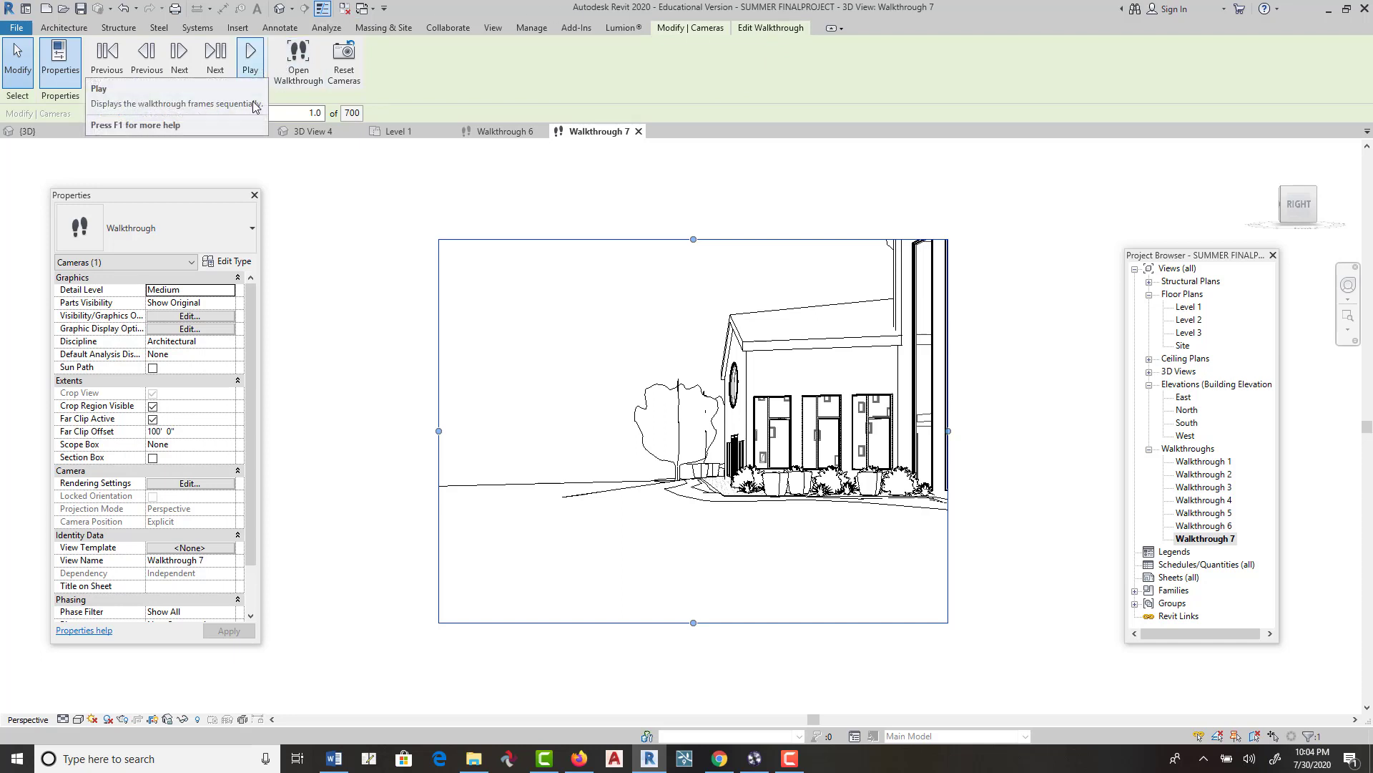
{"action": "left_click", "coordinate": [78, 719]}
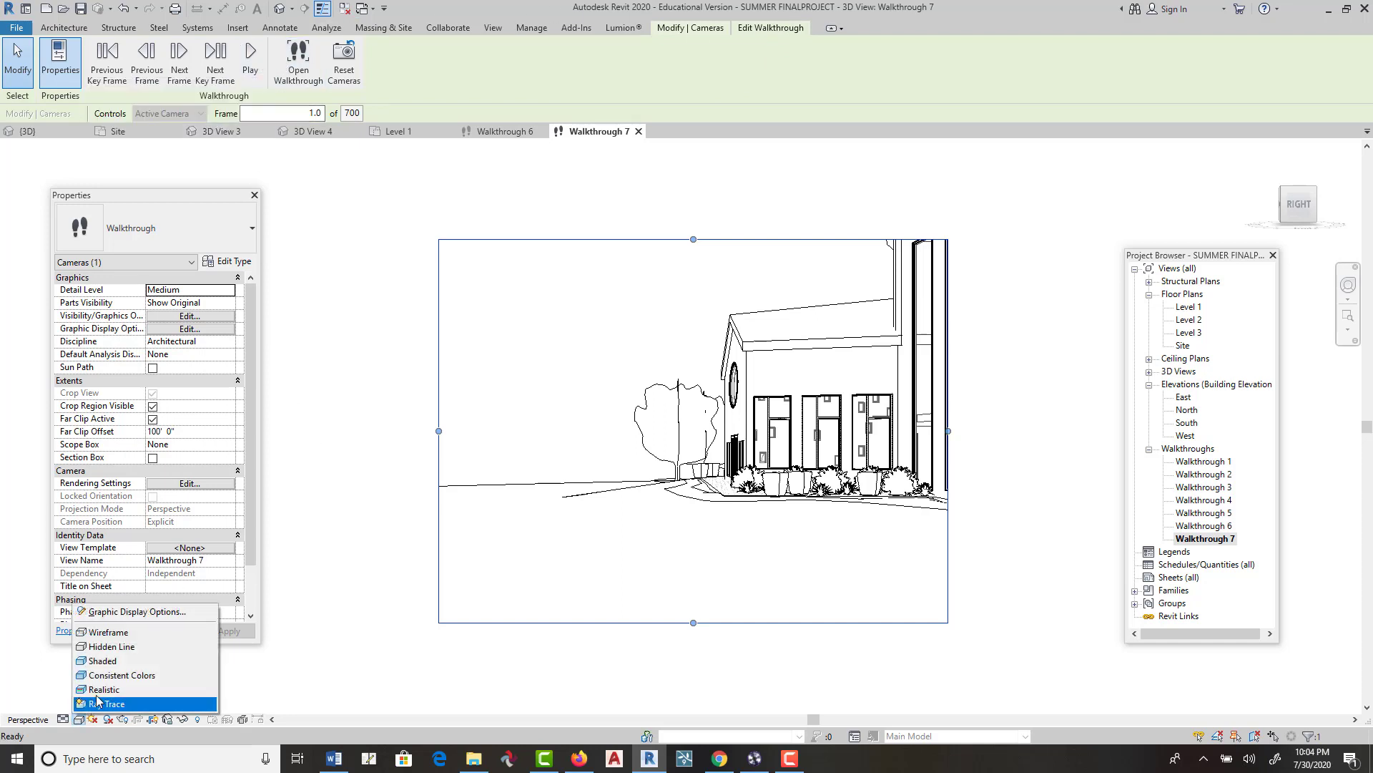
{"action": "left_click", "coordinate": [113, 675]}
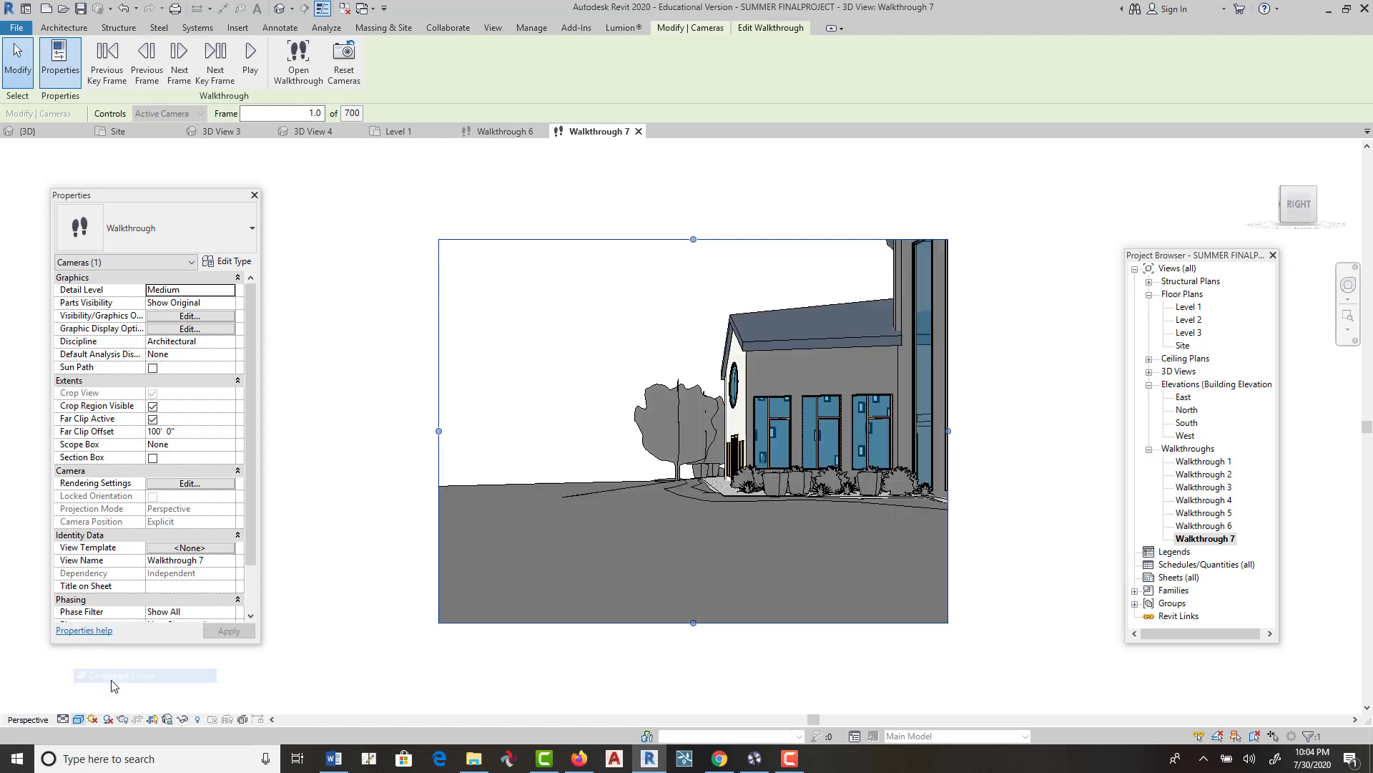
{"action": "left_click", "coordinate": [250, 65]}
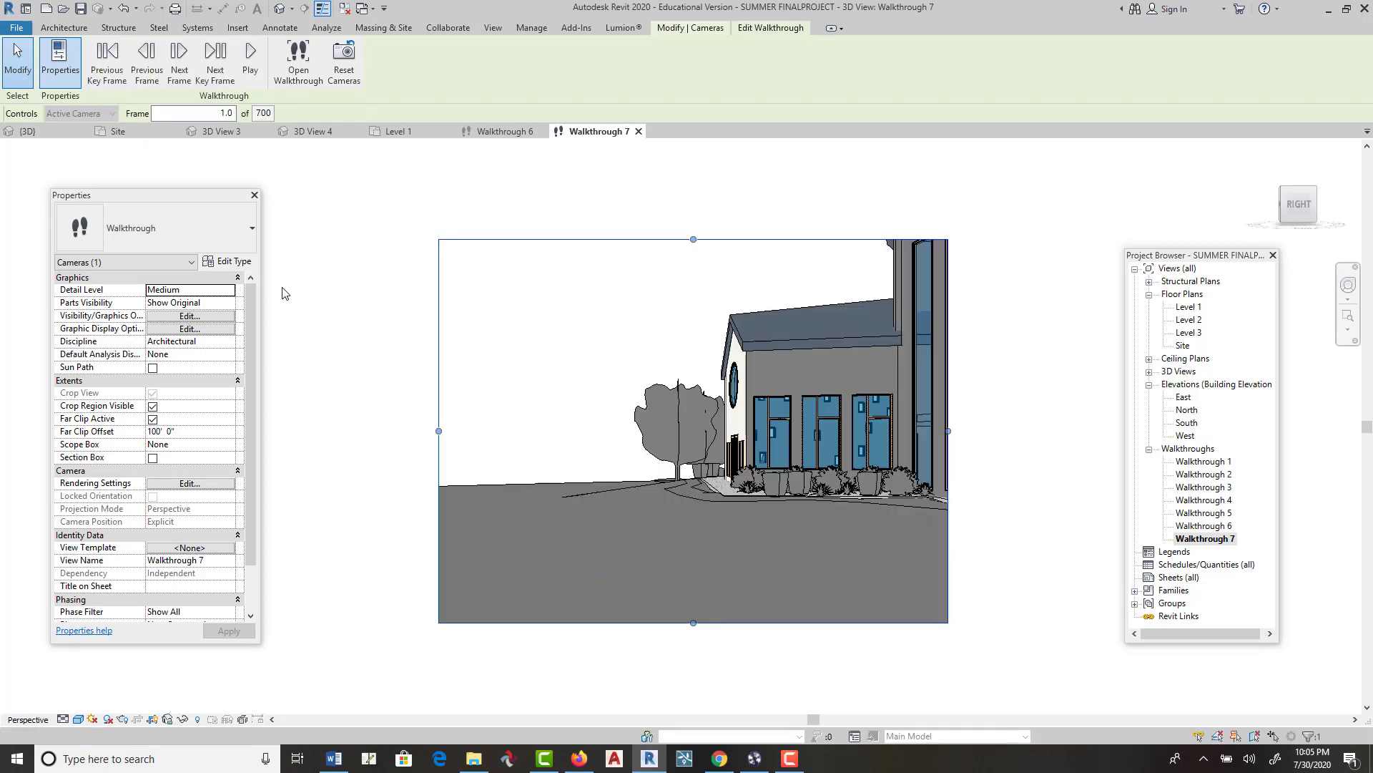
Step: Enlarge the walkthrough's crop region upward and to the right and trim its left edge, framing the tower and the full right wing
{"action": "left_click", "coordinate": [950, 447]}
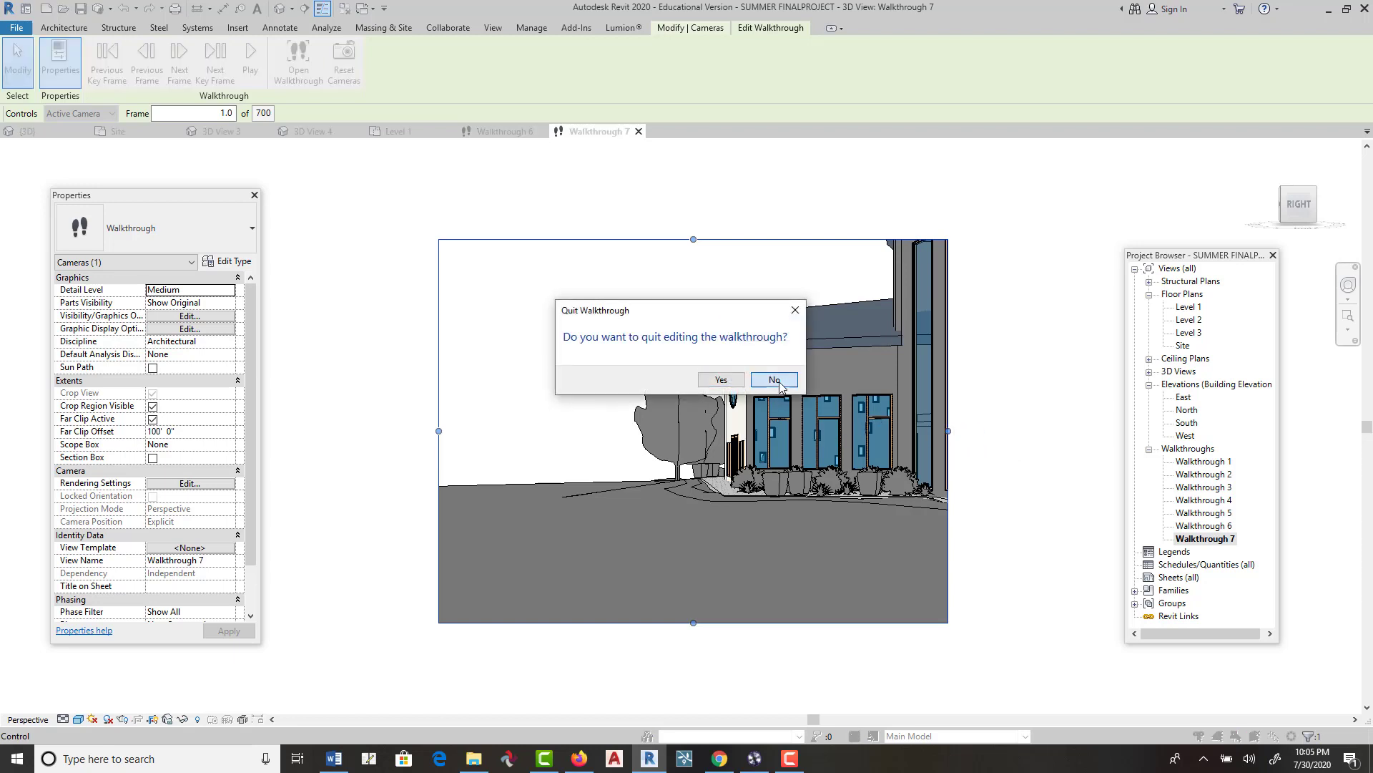
{"action": "left_click", "coordinate": [777, 381]}
{"action": "left_click_drag", "start_coordinate": [1043, 429], "coordinate": [1065, 431]}
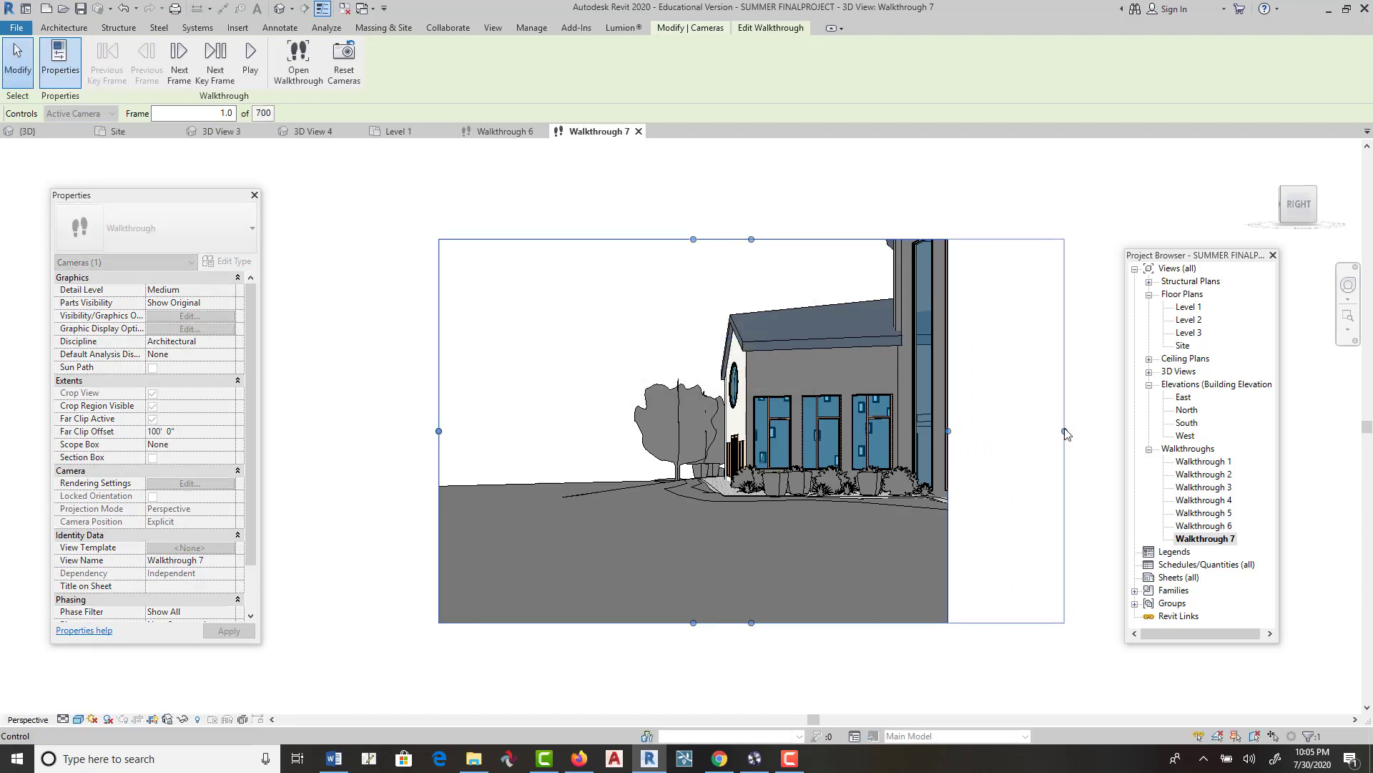
{"action": "left_click_drag", "start_coordinate": [751, 241], "coordinate": [751, 169]}
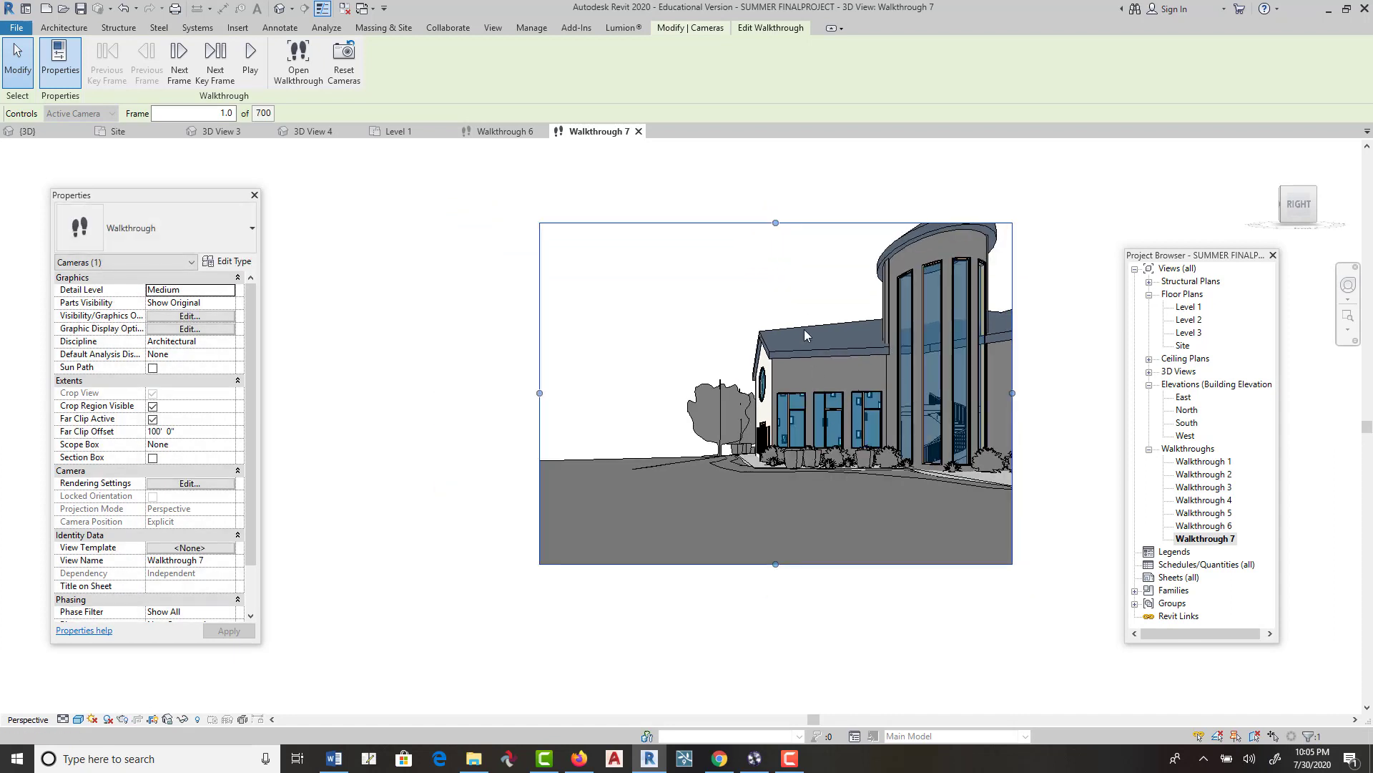
{"action": "left_click_drag", "start_coordinate": [783, 201], "coordinate": [782, 175]}
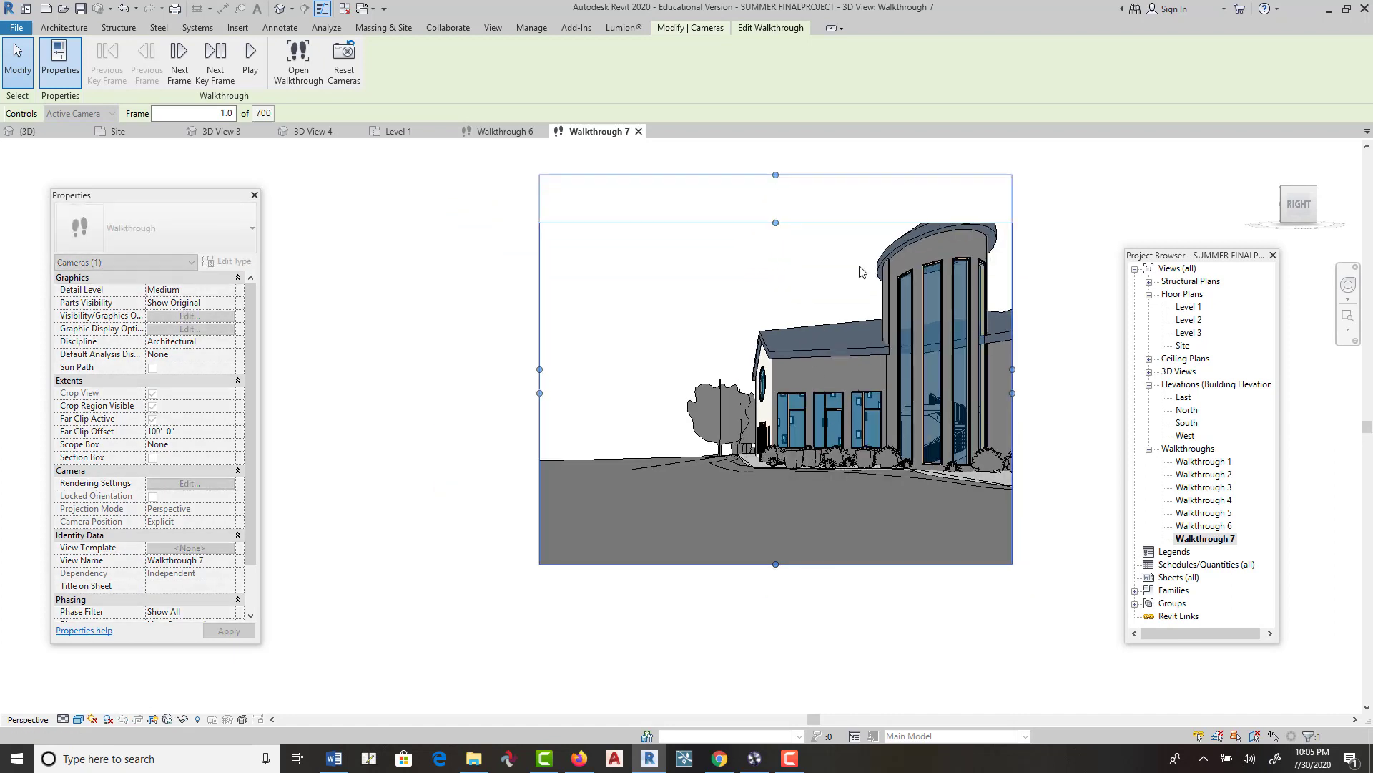
{"action": "left_click_drag", "start_coordinate": [1012, 370], "coordinate": [1080, 367]}
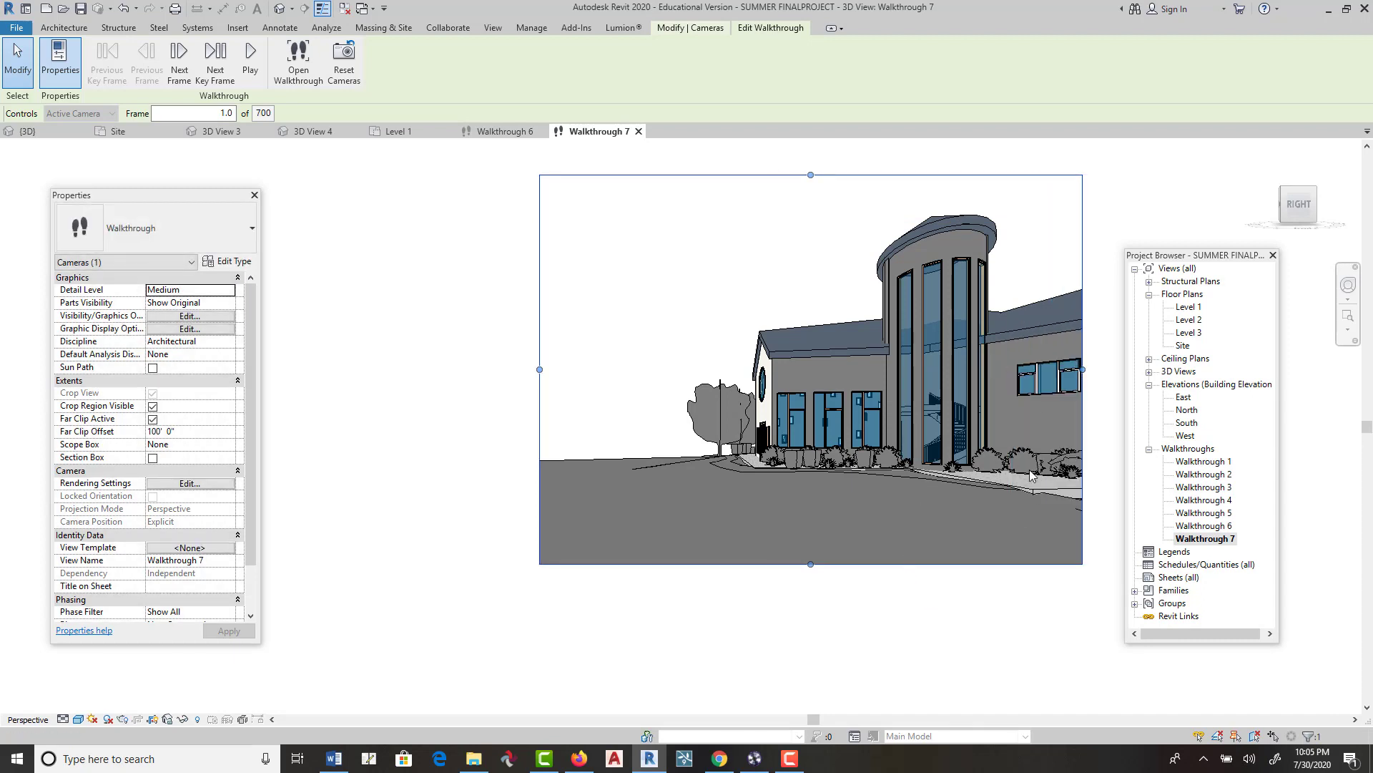
{"action": "left_click_drag", "start_coordinate": [1083, 371], "coordinate": [1117, 375]}
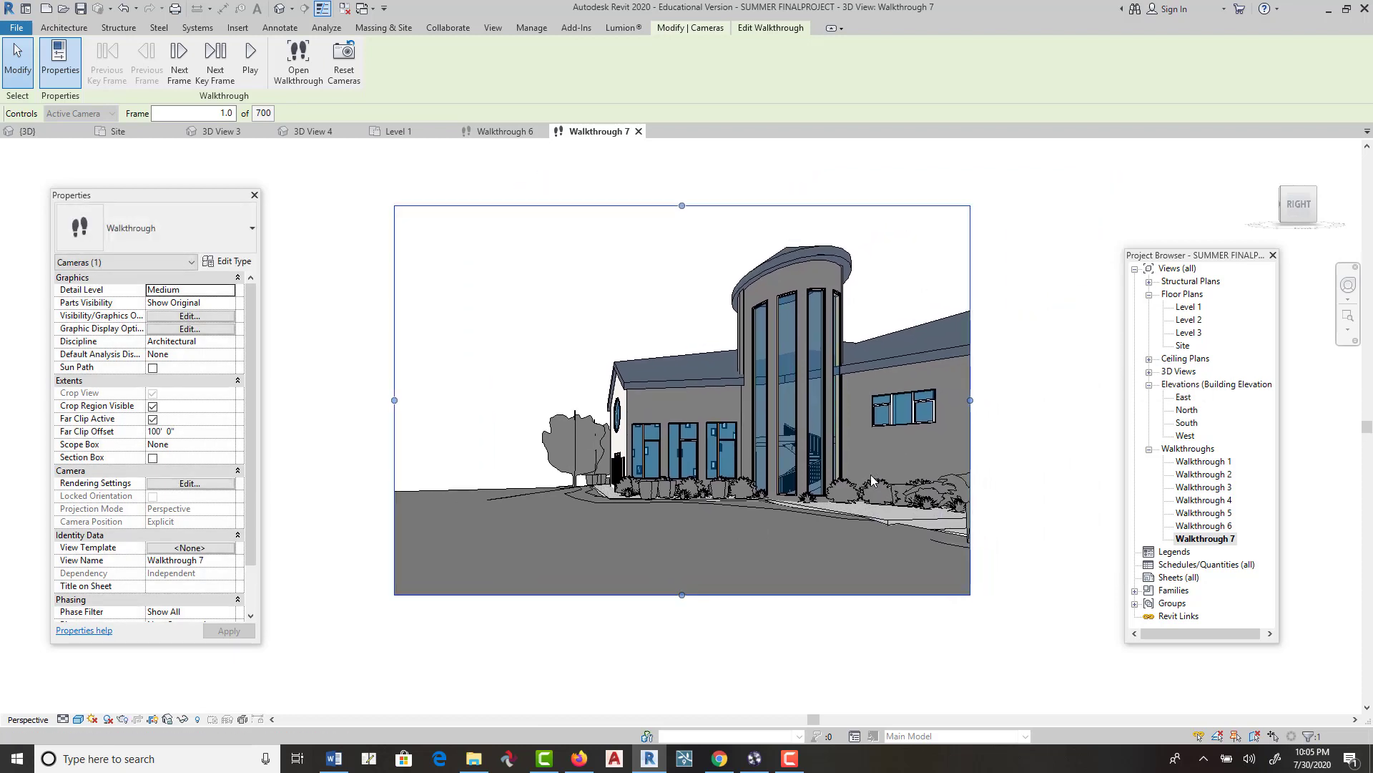
{"action": "left_click_drag", "start_coordinate": [443, 400], "coordinate": [446, 399]}
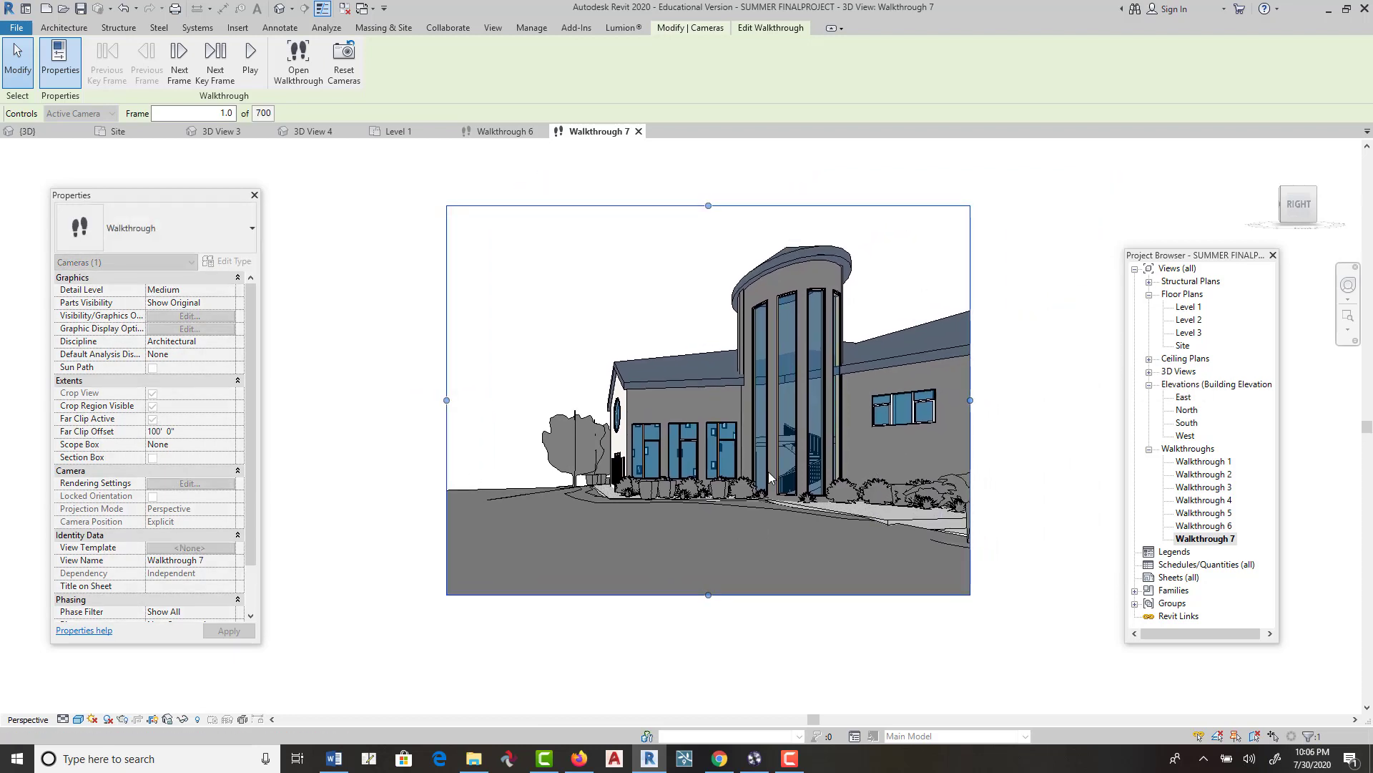
{"action": "left_click_drag", "start_coordinate": [970, 402], "coordinate": [1073, 401]}
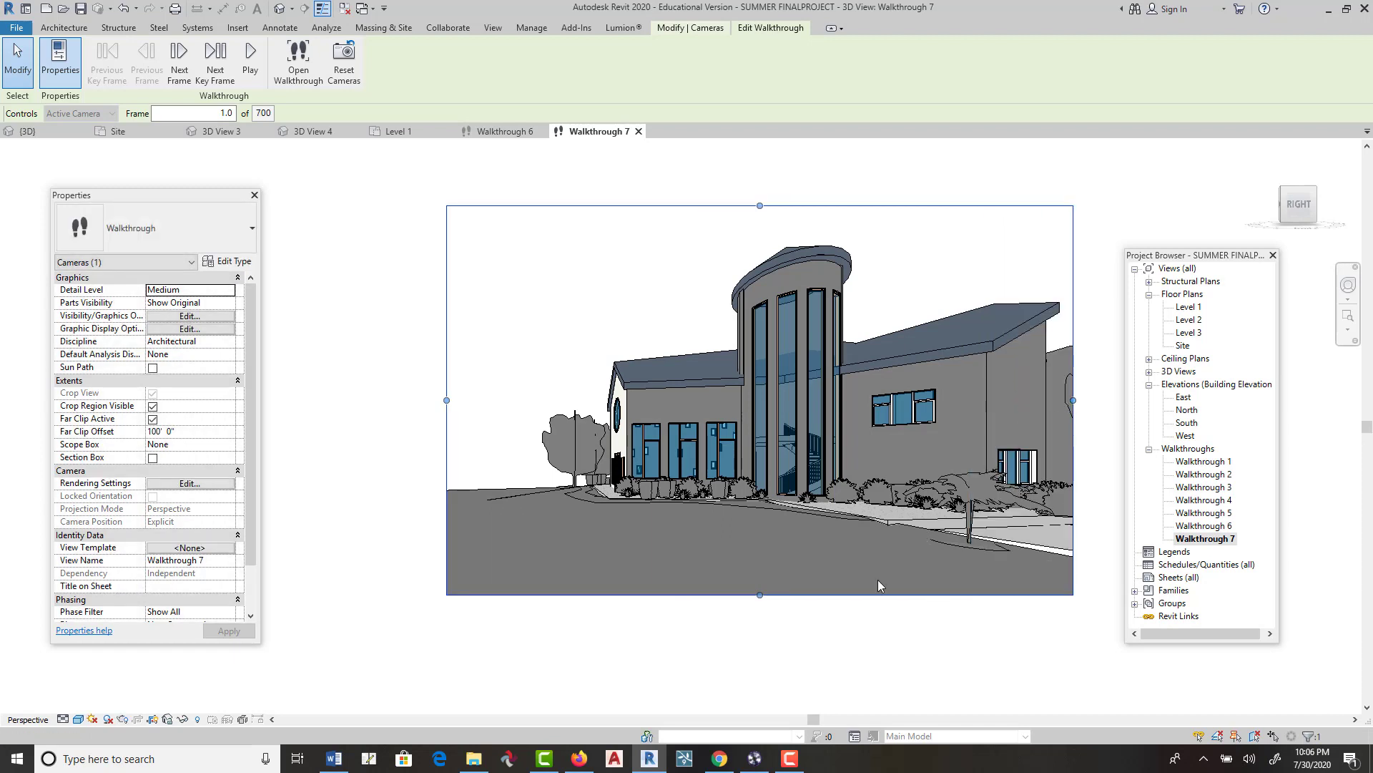
Step: Export all walkthrough frames at 15 frames/sec in Consistent Colors as the AVI file SUMMER FINALPROJECT Walkthrough 7, using Full Frames (Uncompressed) compression
{"action": "left_click", "coordinate": [16, 28]}
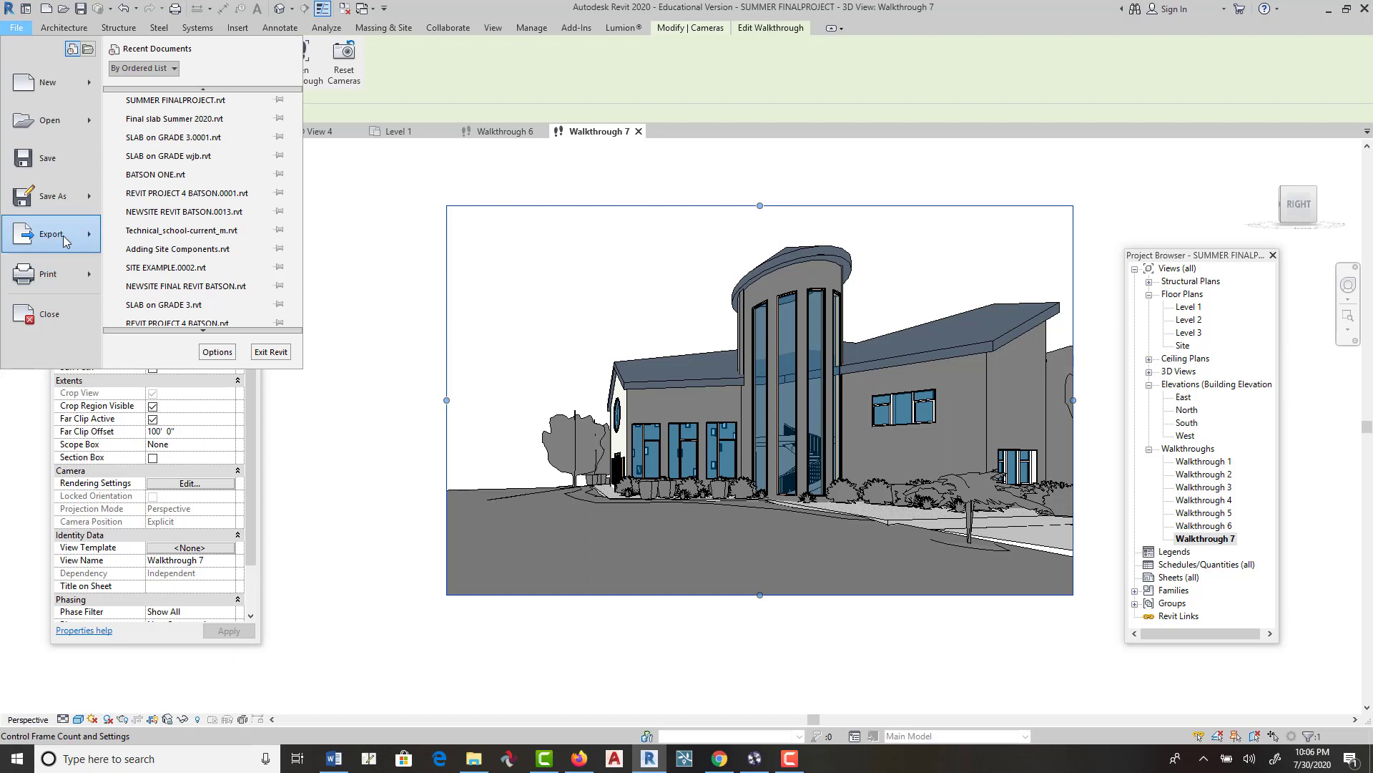
{"action": "mouse_move", "coordinate": [65, 241]}
{"action": "mouse_move", "coordinate": [195, 329]}
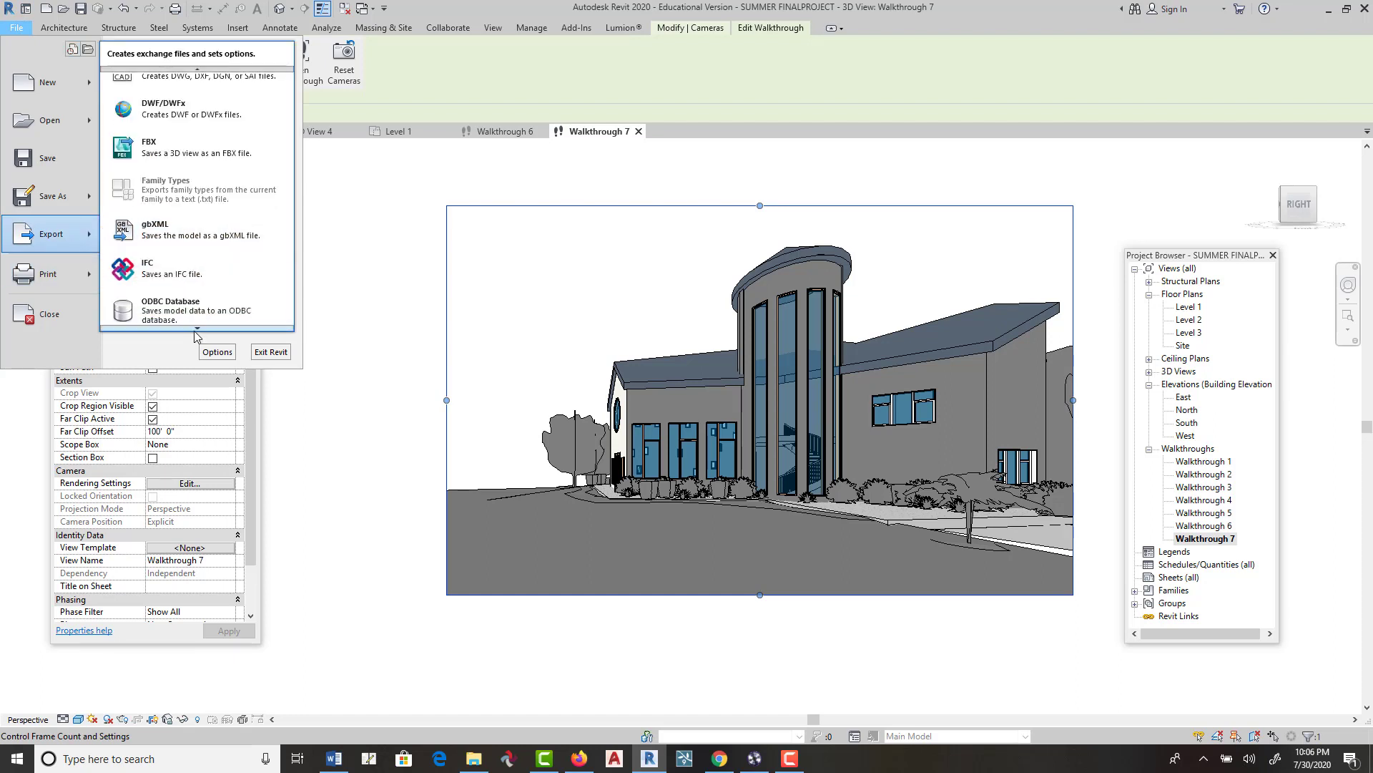
{"action": "mouse_move", "coordinate": [194, 235]}
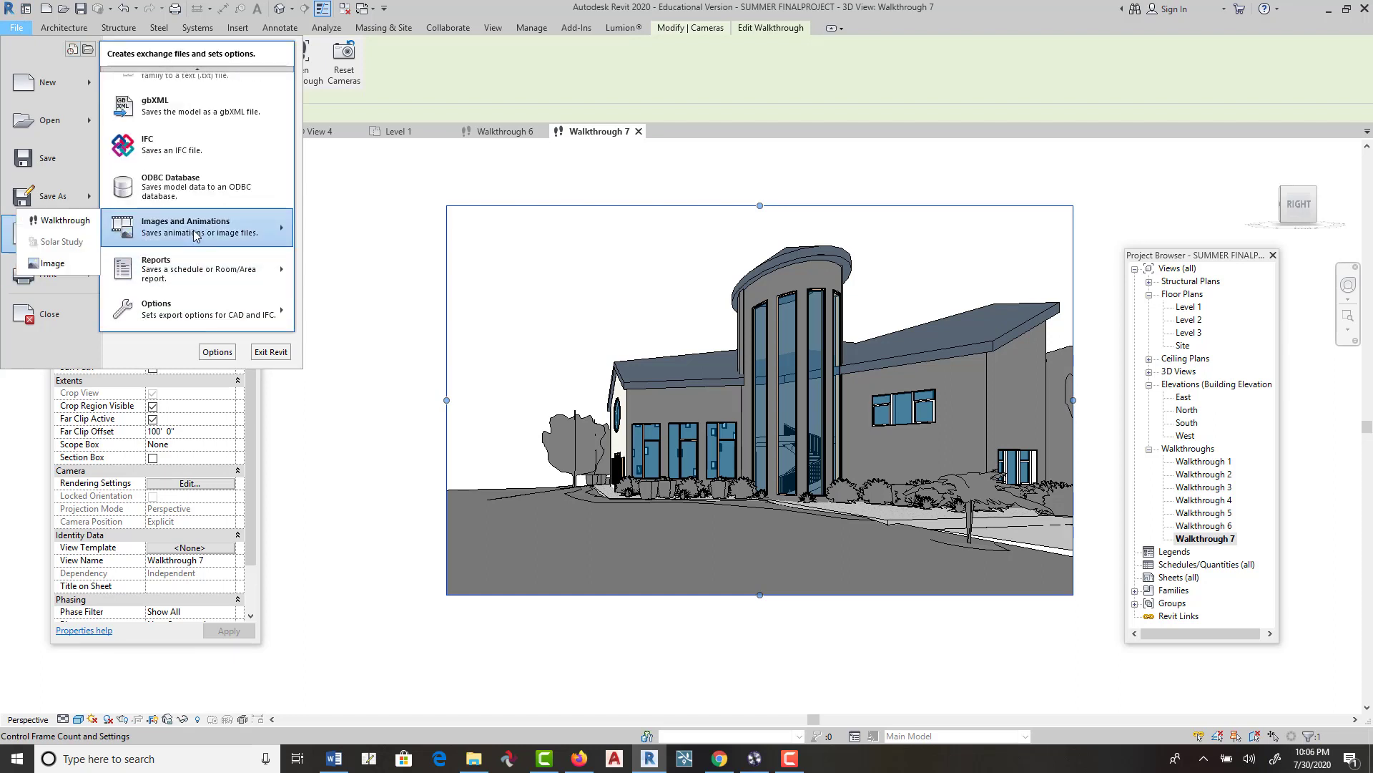
{"action": "left_click", "coordinate": [64, 221]}
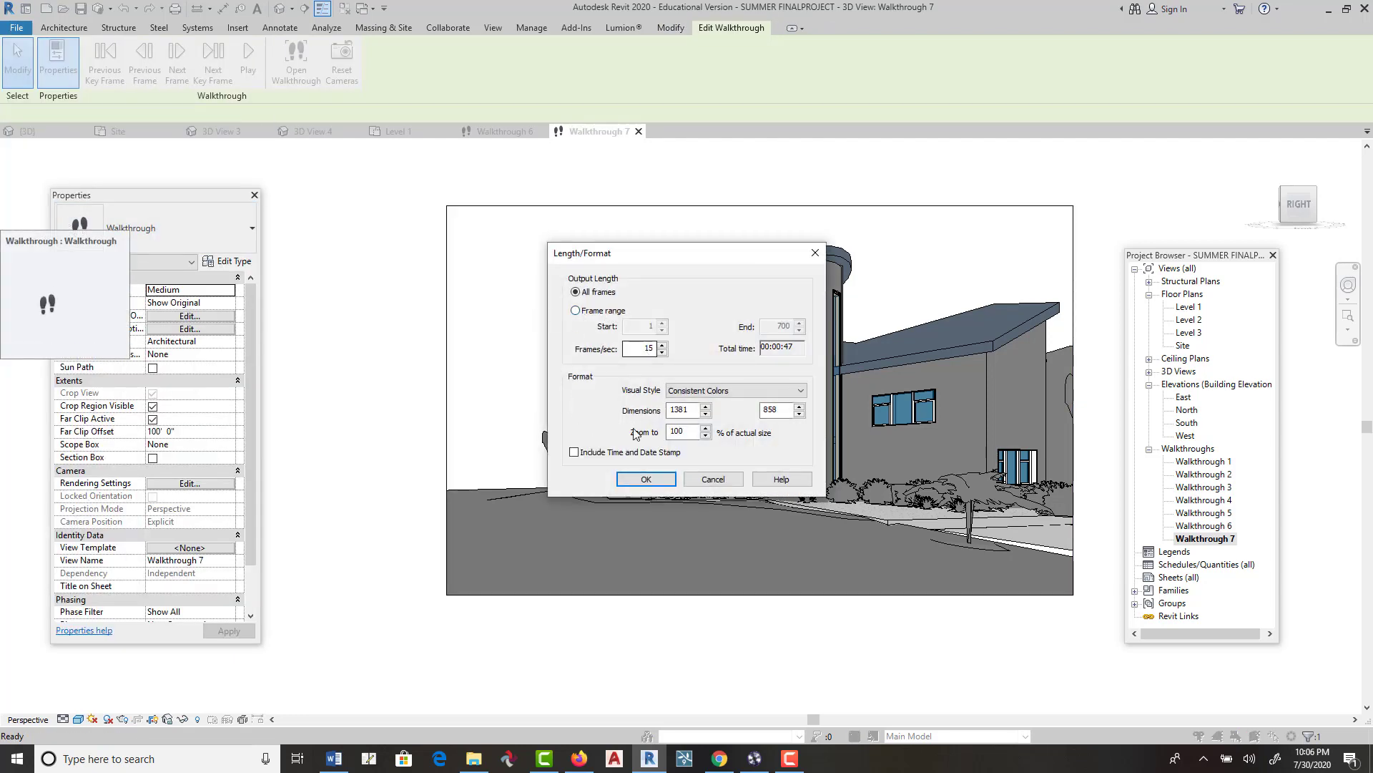
{"action": "left_click", "coordinate": [645, 479]}
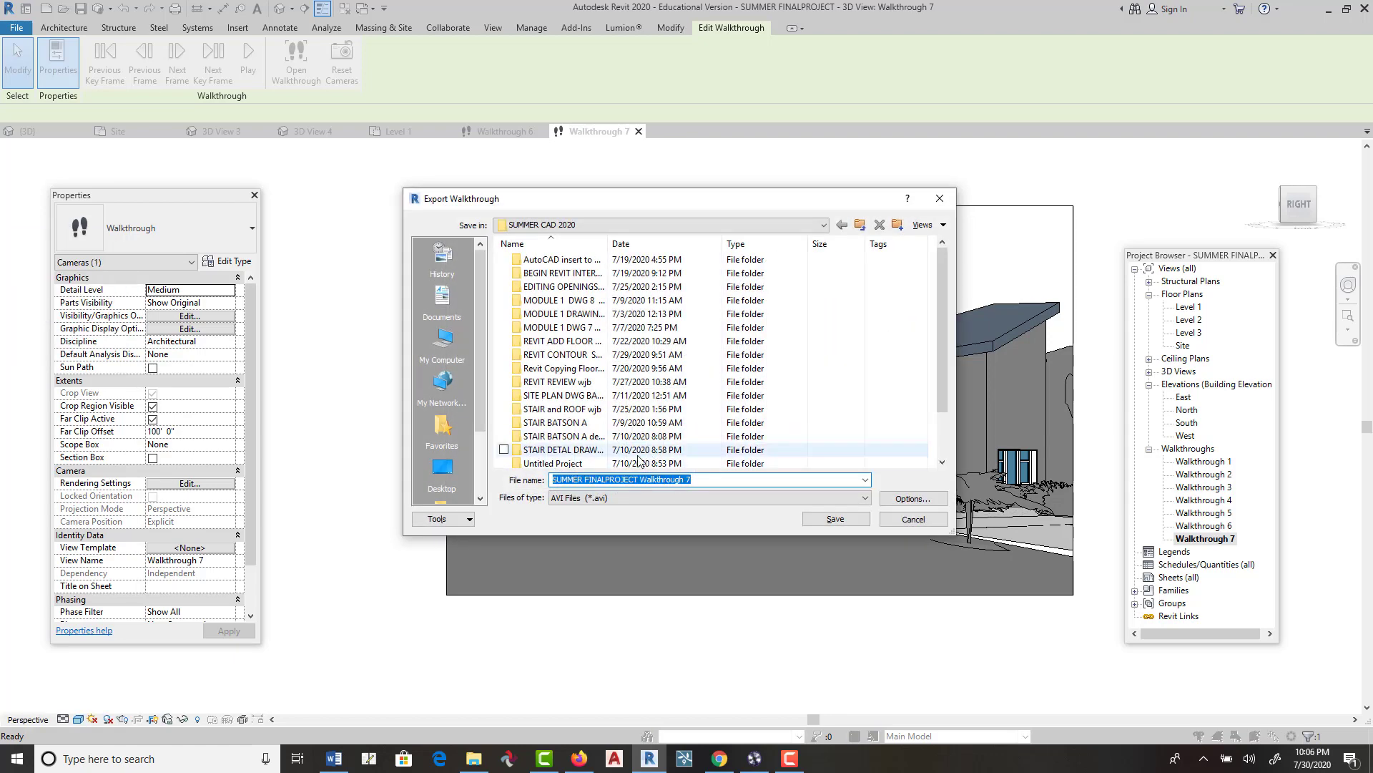
{"action": "left_click", "coordinate": [835, 520]}
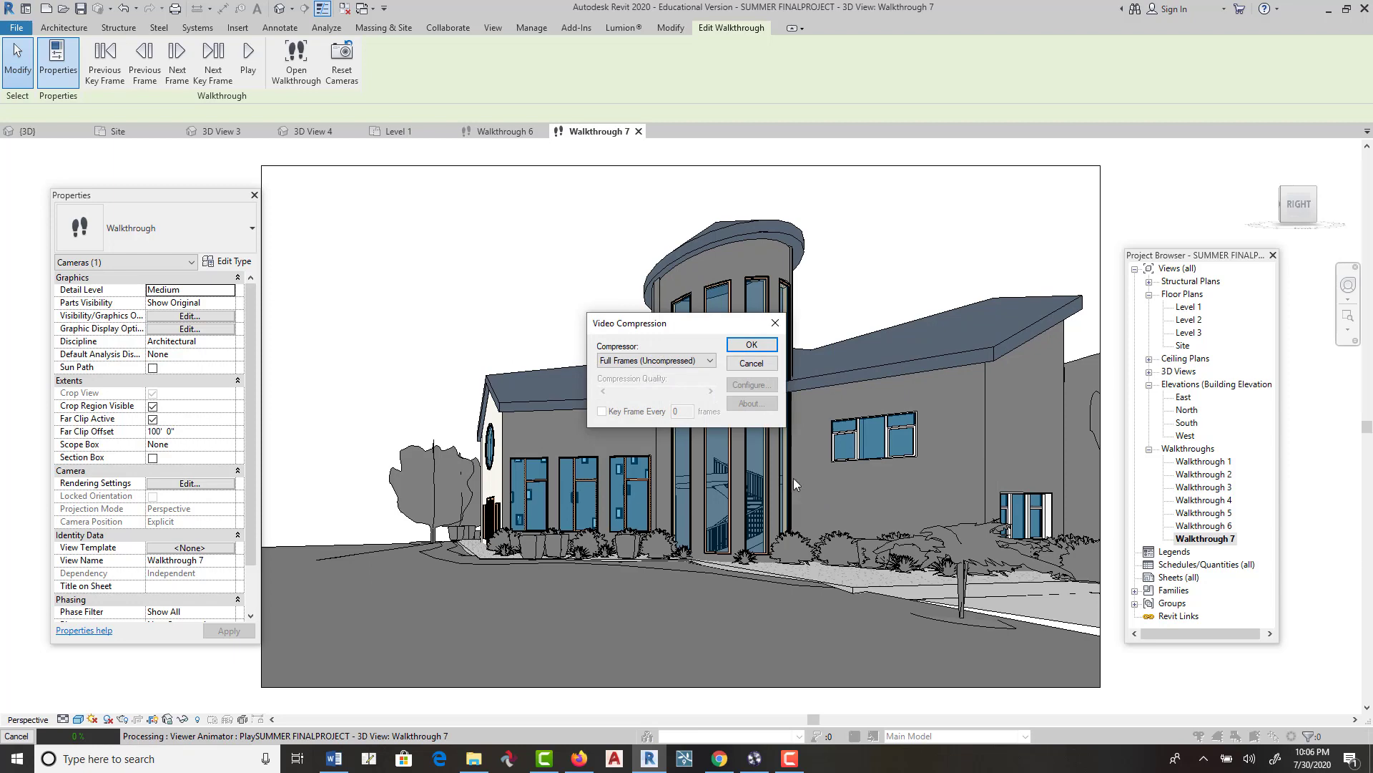
{"action": "left_click", "coordinate": [767, 344]}
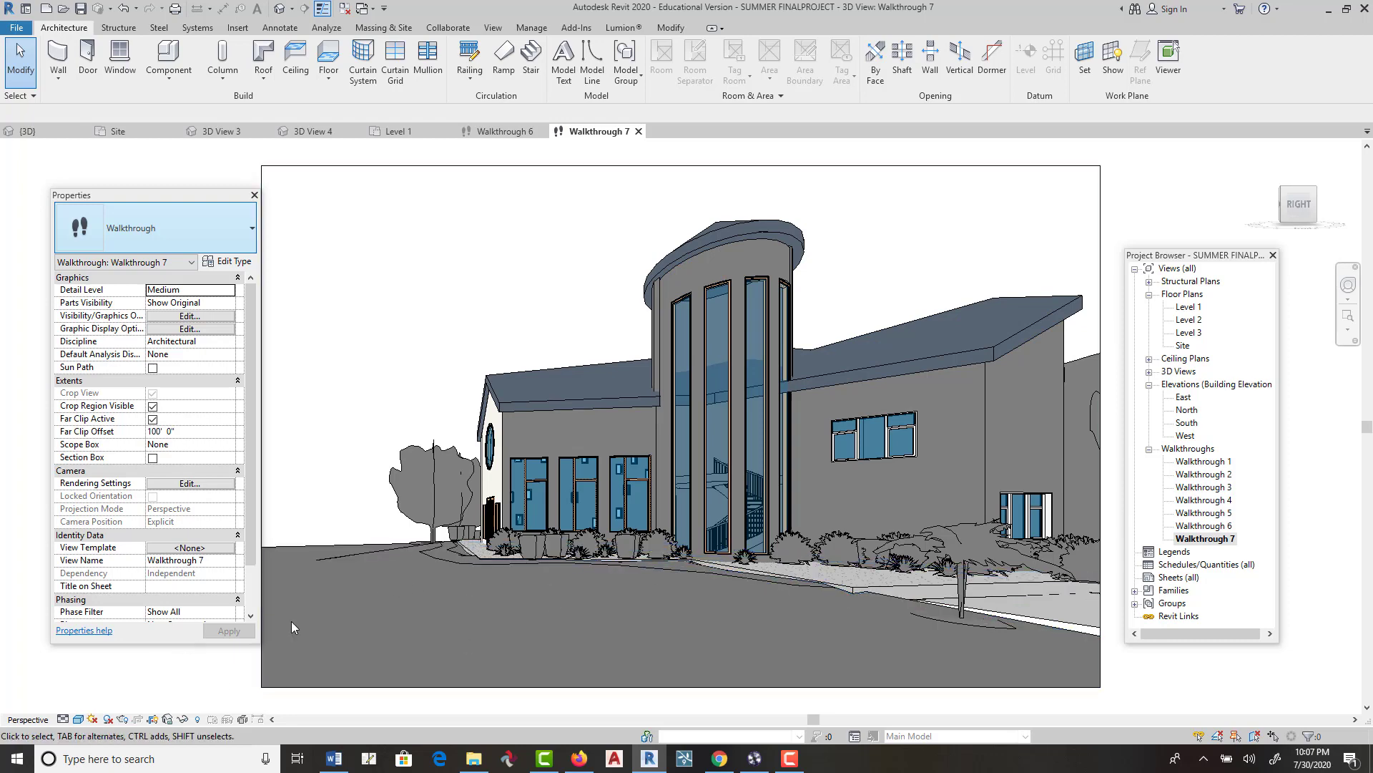
Step: Switch the Walkthrough 7 view to the Ray Trace visual style
{"action": "left_click", "coordinate": [79, 719]}
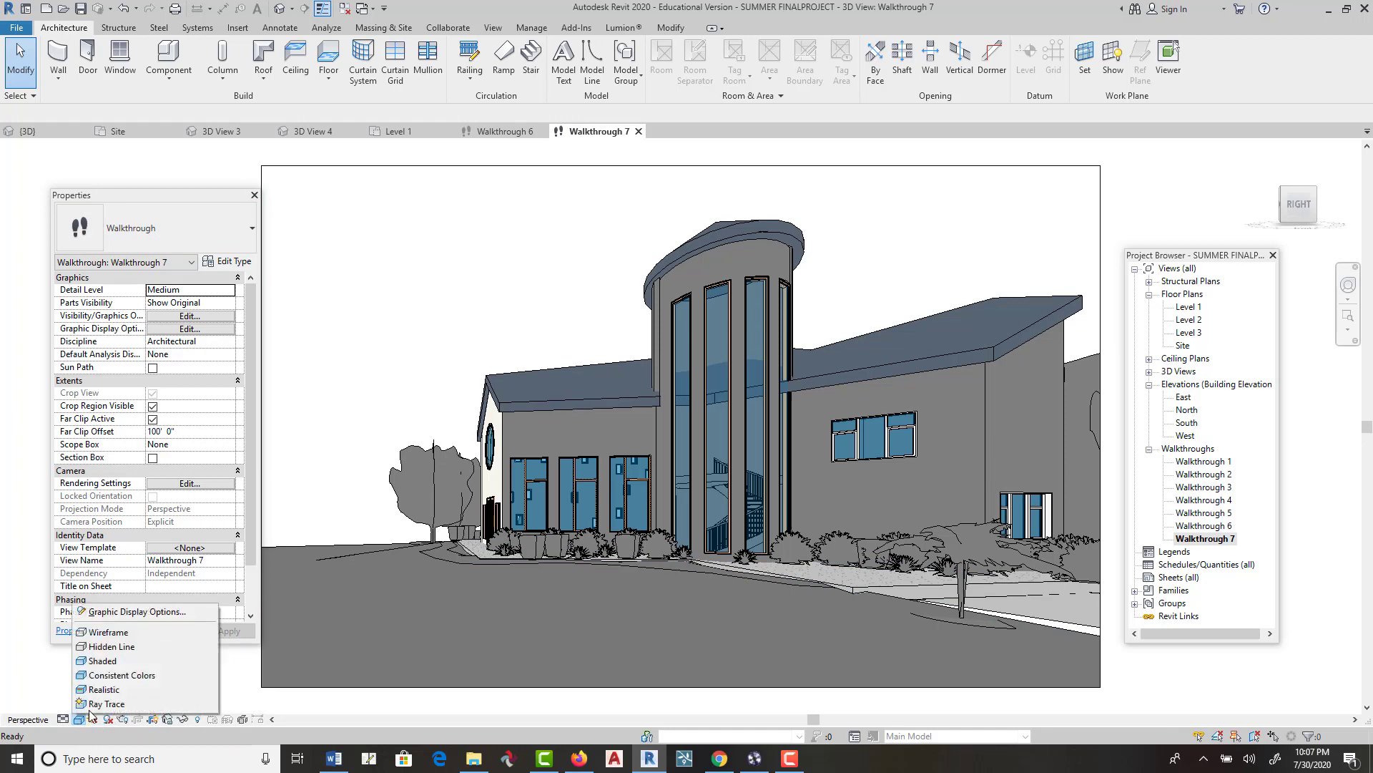
{"action": "left_click", "coordinate": [100, 704]}
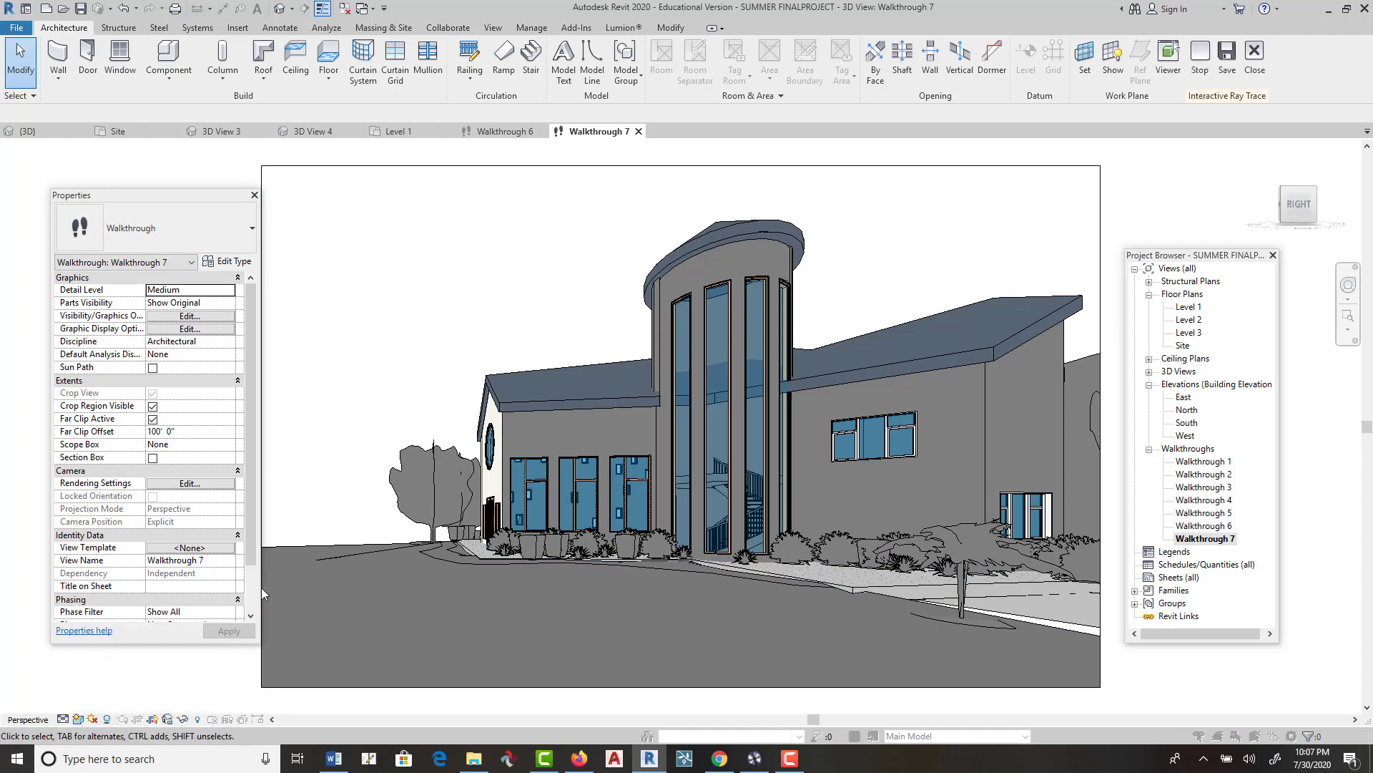